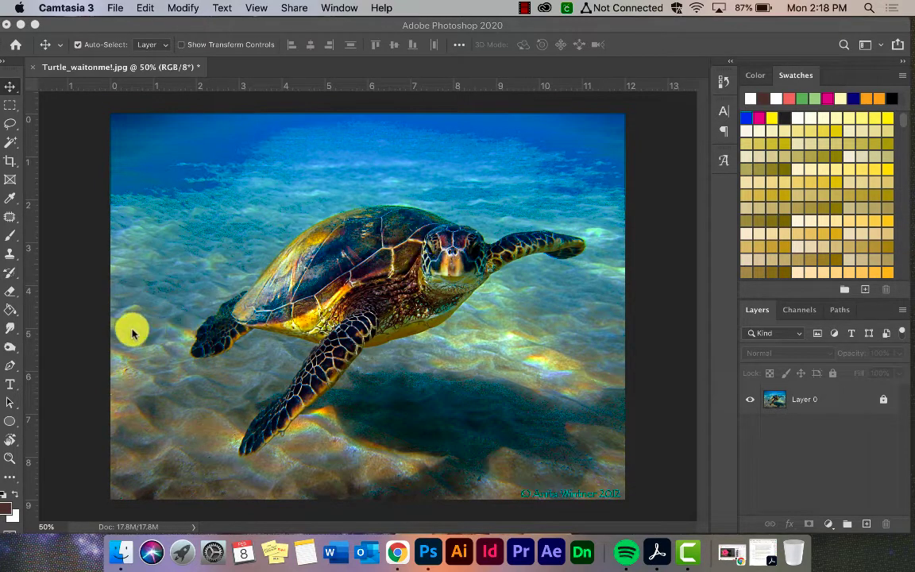
Step: Switch from the Pen Tool group to the Convert Point Tool before zooming onto the turtle's head
{"action": "left_click", "coordinate": [11, 363]}
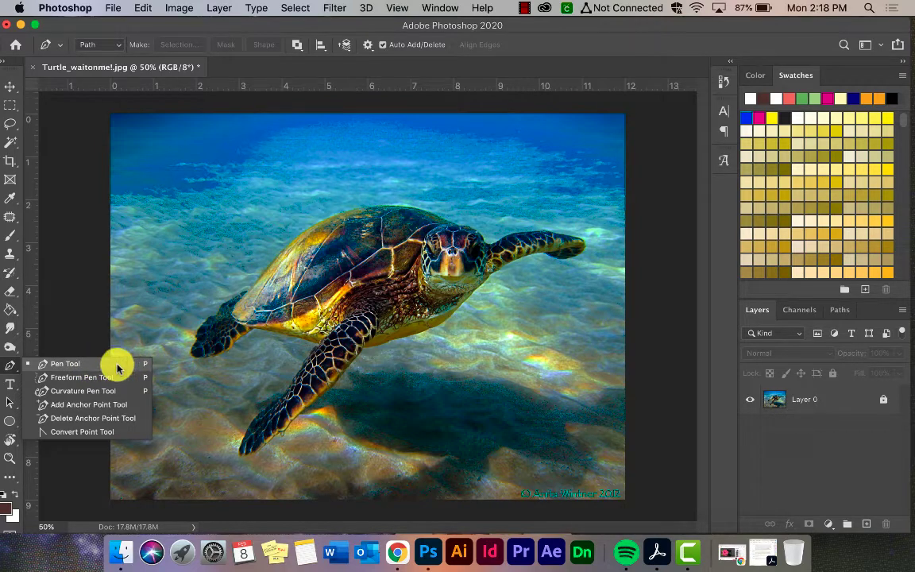
{"action": "left_click", "coordinate": [77, 432]}
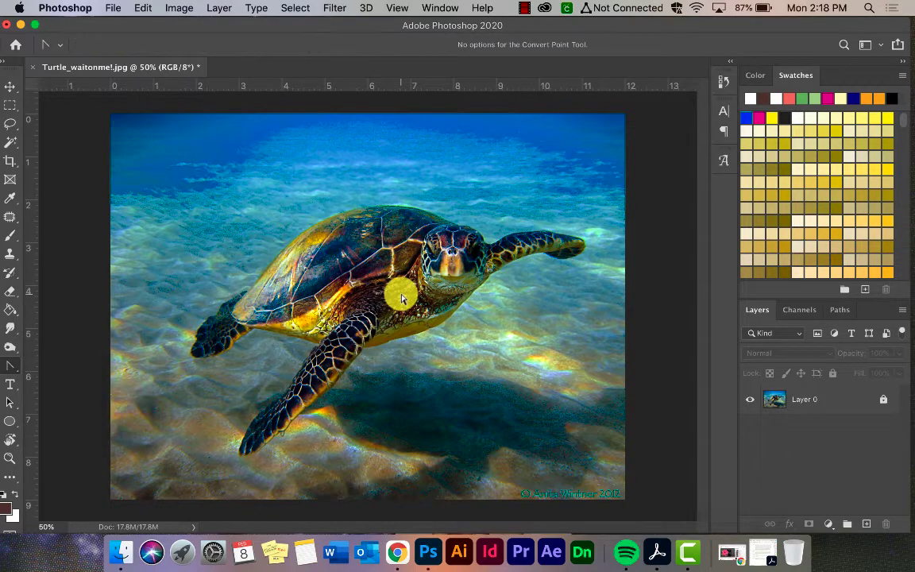
{"action": "scroll", "coordinate": [461, 231], "scroll_direction": "up", "scroll_amount": 5}
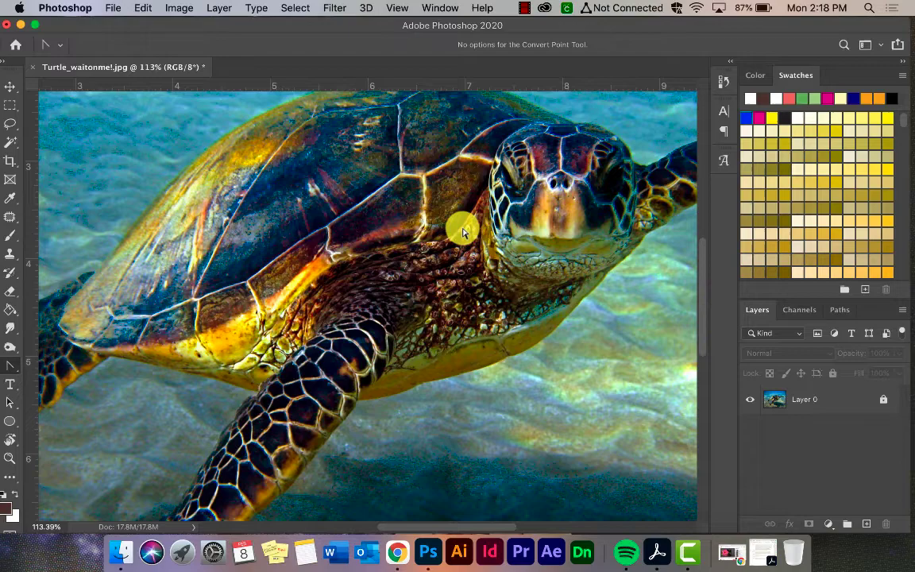
{"action": "scroll", "coordinate": [463, 231], "scroll_direction": "up", "scroll_amount": 5}
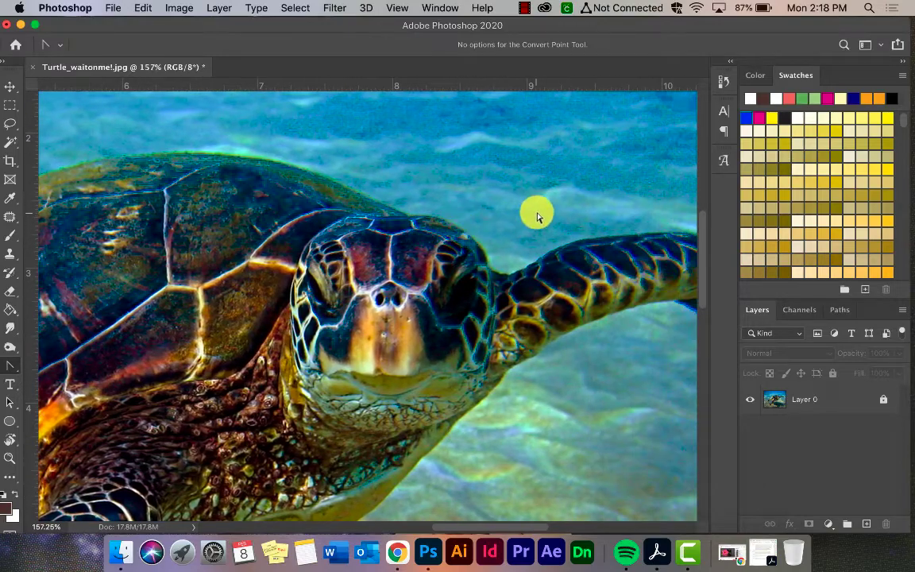
{"action": "scroll", "coordinate": [538, 216], "scroll_direction": "up", "scroll_amount": 1}
{"action": "scroll", "coordinate": [538, 216], "scroll_direction": "up", "scroll_amount": 3}
{"action": "scroll", "coordinate": [537, 216], "scroll_direction": "up", "scroll_amount": 2}
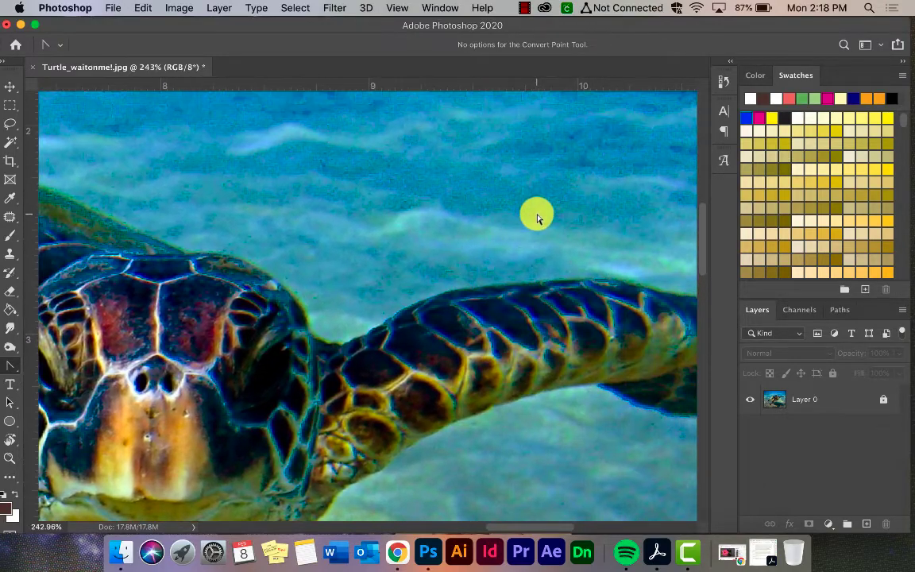
Step: Return to the Pen Tool (P) and pan the turtle's shell and head into view for tracing
{"action": "key", "text": "p"}
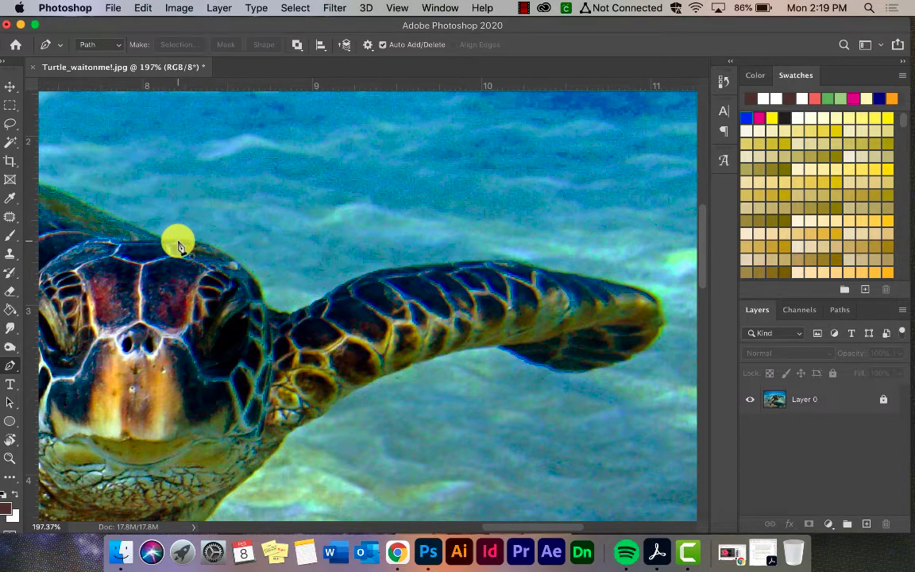
{"action": "scroll", "coordinate": [178, 243], "scroll_direction": "up", "scroll_amount": 2}
{"action": "scroll", "coordinate": [179, 242], "scroll_direction": "up", "scroll_amount": 2}
{"action": "scroll", "coordinate": [179, 242], "scroll_direction": "up", "scroll_amount": 2}
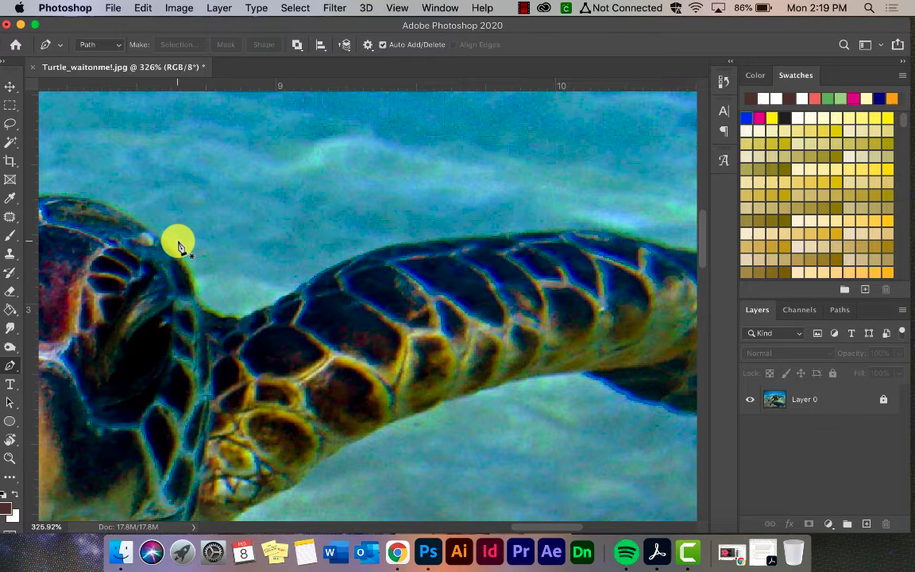
{"action": "scroll", "coordinate": [179, 242], "scroll_direction": "up", "scroll_amount": 2}
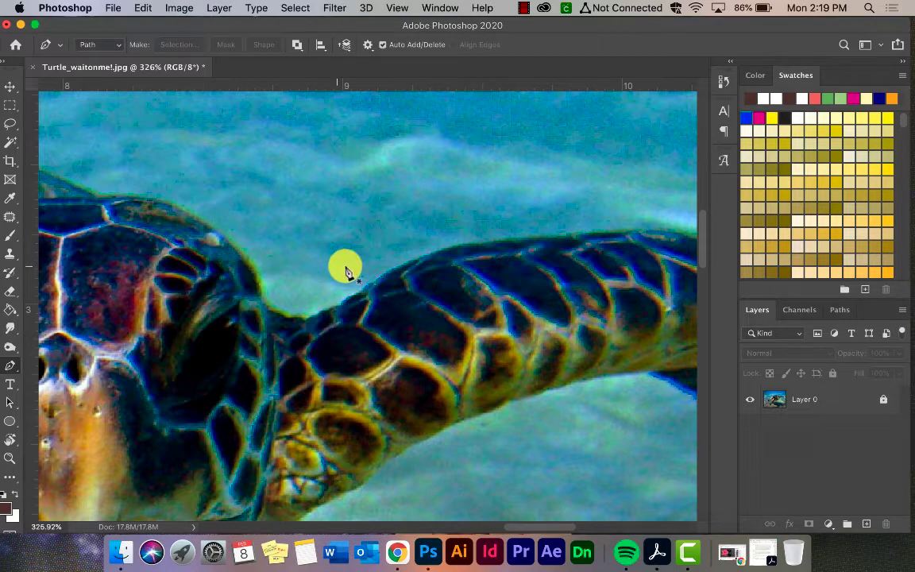
{"action": "scroll", "coordinate": [342, 330], "scroll_direction": "down", "scroll_amount": 3}
{"action": "scroll", "coordinate": [341, 329], "scroll_direction": "down", "scroll_amount": 3}
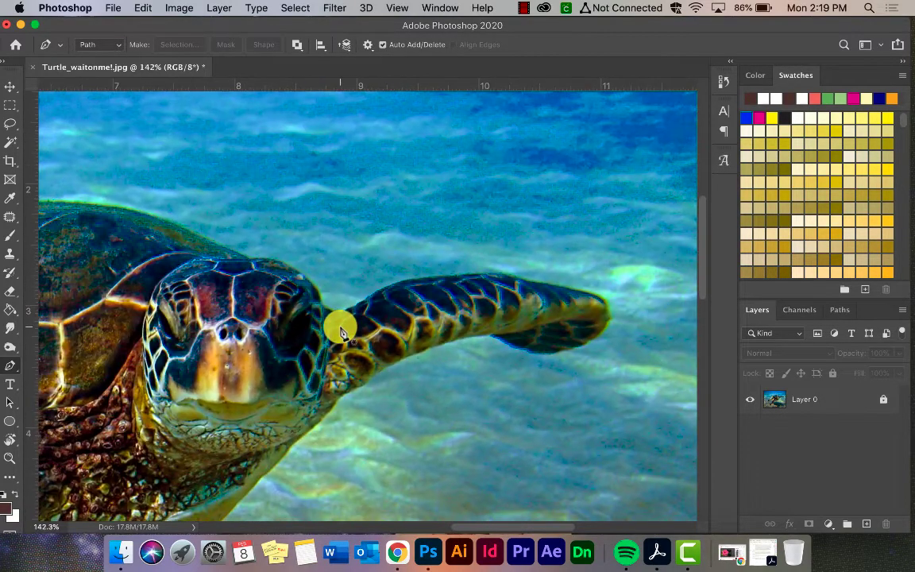
{"action": "scroll", "coordinate": [341, 330], "scroll_direction": "down", "scroll_amount": 3}
{"action": "left_click_drag", "start_coordinate": [341, 329], "coordinate": [464, 262]}
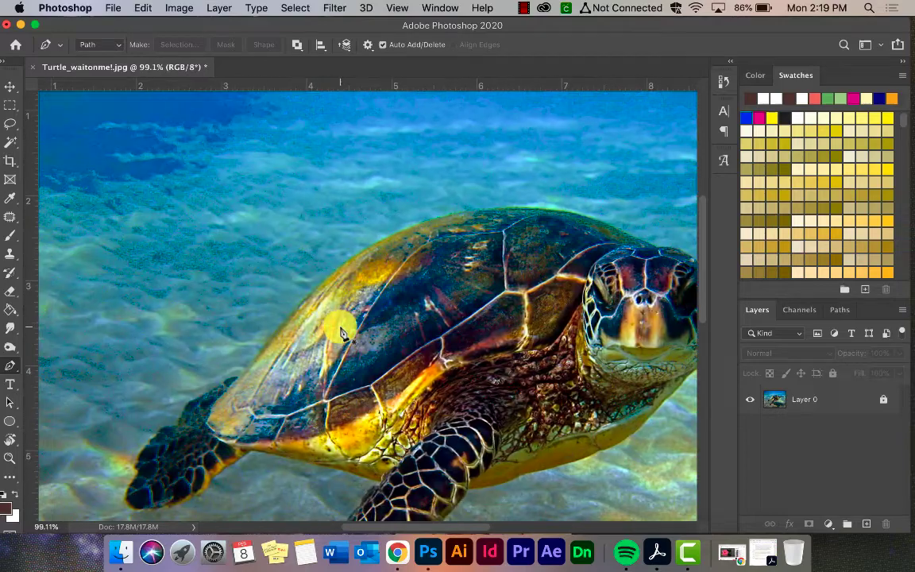
{"action": "scroll", "coordinate": [465, 262], "scroll_direction": "up", "scroll_amount": 5}
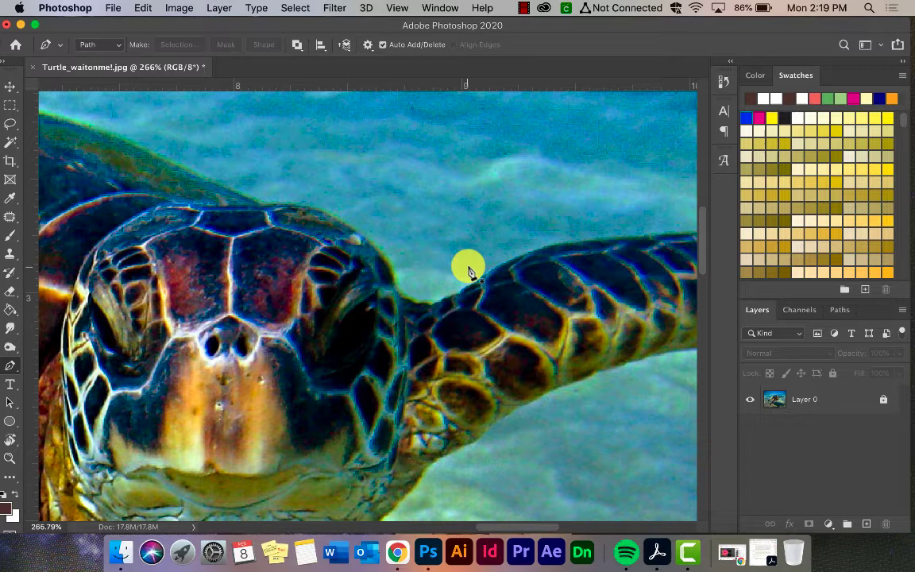
{"action": "scroll", "coordinate": [343, 139], "scroll_direction": "up", "scroll_amount": 3}
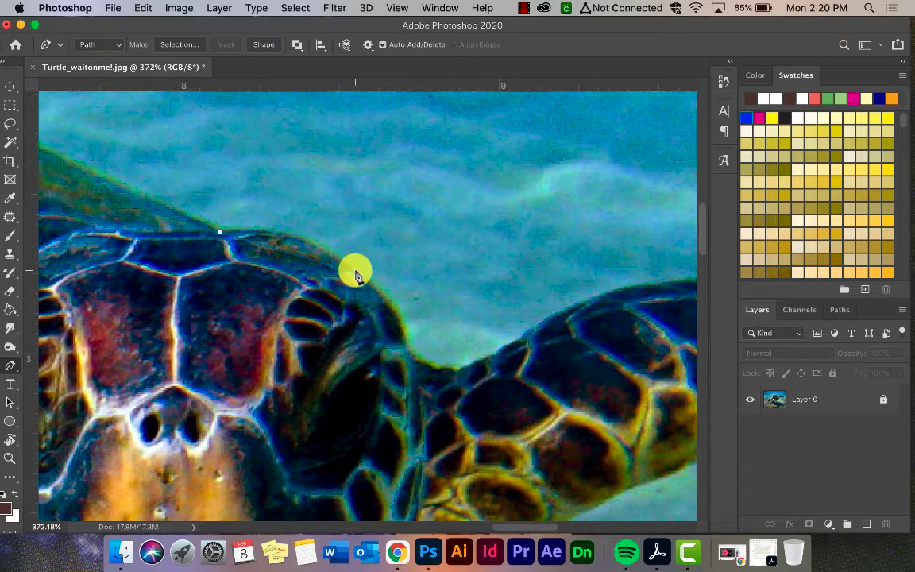
Step: Anchor the back edge of the head and curve the path down to where the head meets the neck
{"action": "left_click", "coordinate": [348, 263]}
{"action": "left_click_drag", "start_coordinate": [348, 263], "coordinate": [439, 342]}
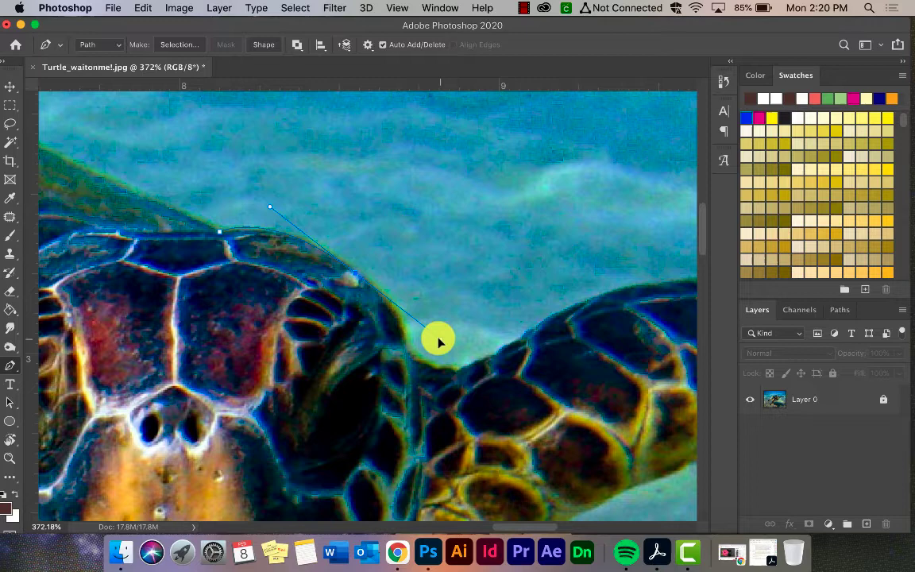
{"action": "mouse_move", "coordinate": [440, 341]}
{"action": "left_mouse_down"}
{"action": "mouse_move", "coordinate": [424, 393]}
{"action": "mouse_move", "coordinate": [435, 347]}
{"action": "mouse_move", "coordinate": [401, 331]}
{"action": "mouse_move", "coordinate": [412, 326]}
{"action": "left_mouse_up"}
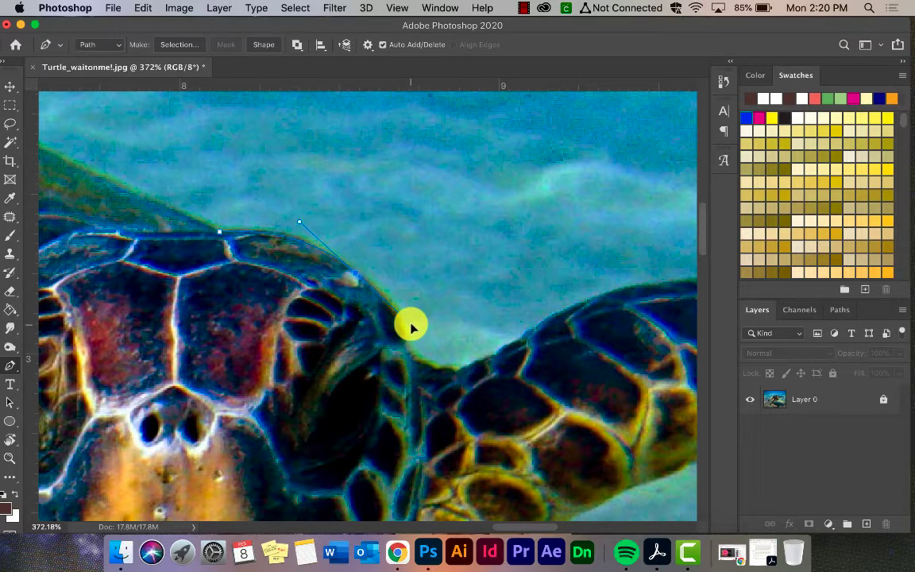
{"action": "left_click", "coordinate": [411, 326]}
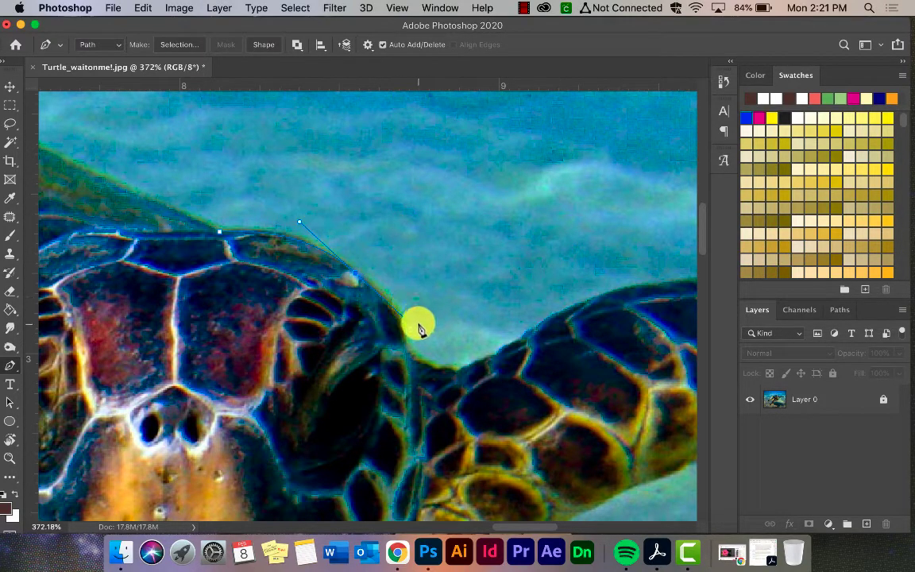
{"action": "left_click", "coordinate": [419, 326]}
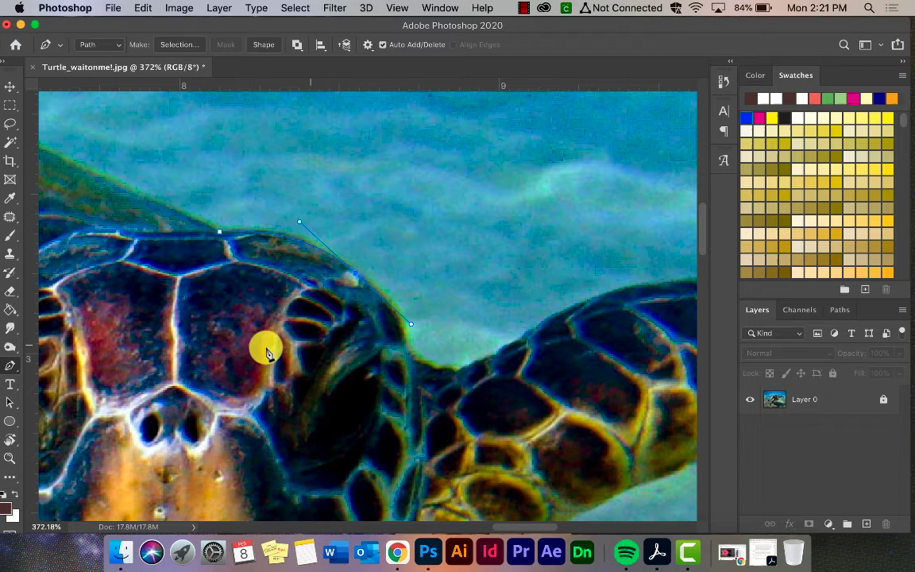
Step: Place the neck-edge anchor, convert it to a sharp corner, and pull a new handle toward the neck
{"action": "right_click", "coordinate": [9, 363]}
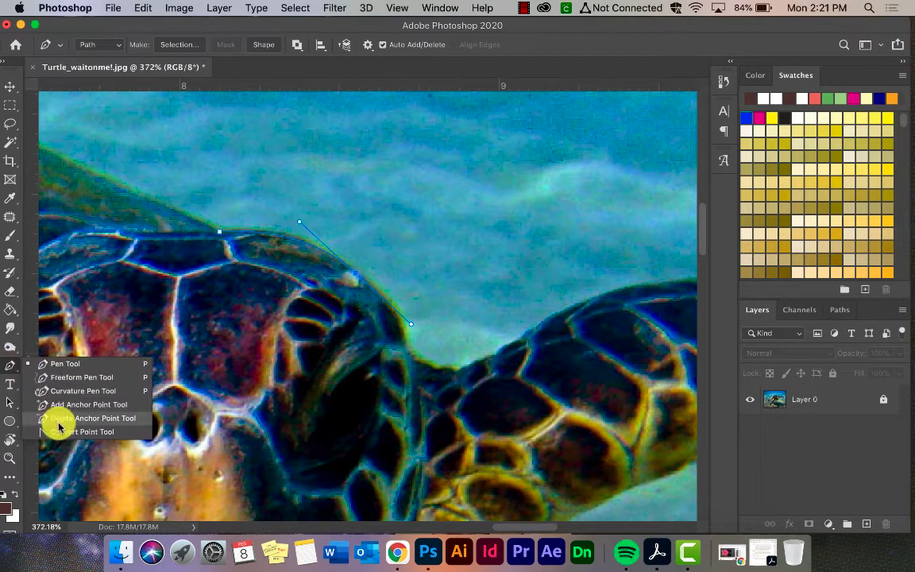
{"action": "left_click", "coordinate": [51, 366]}
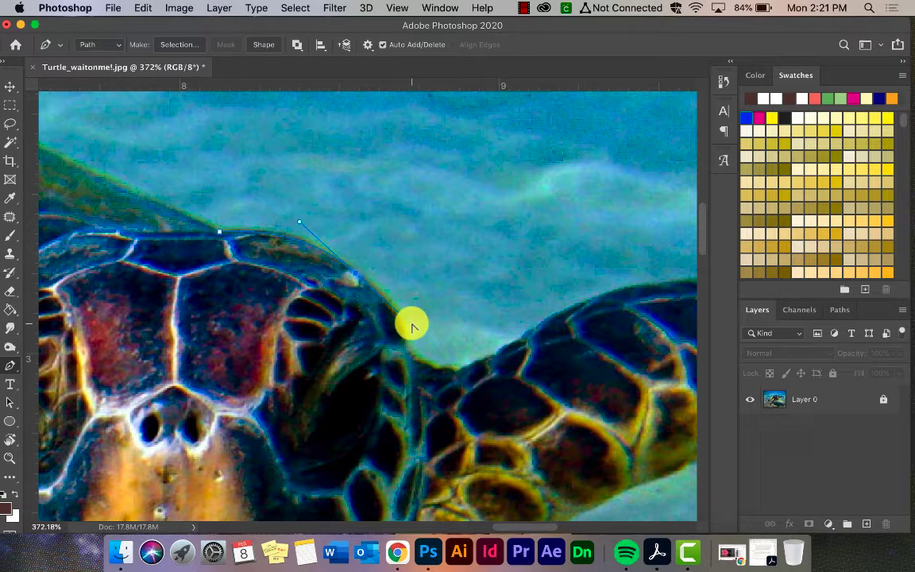
{"action": "left_click", "coordinate": [411, 323]}
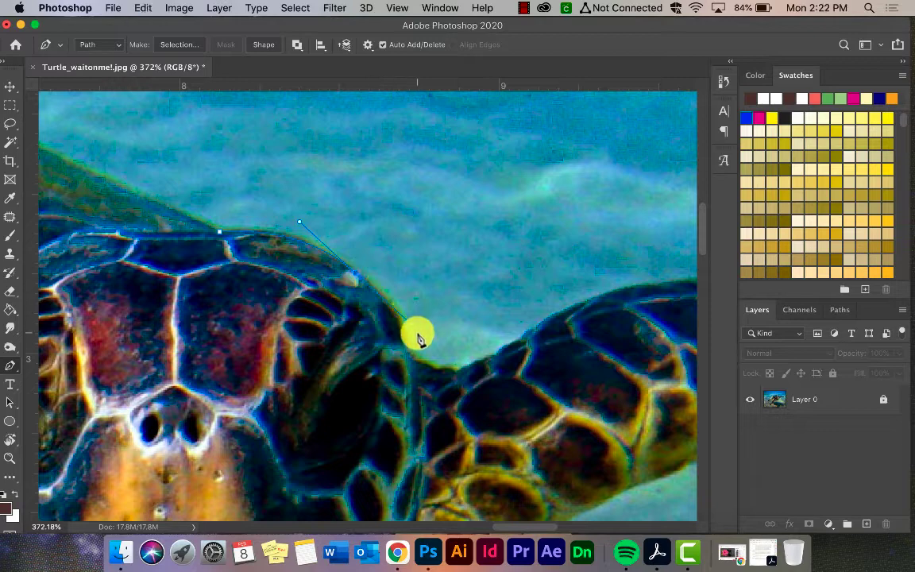
{"action": "left_click", "coordinate": [413, 363]}
{"action": "left_click_drag", "start_coordinate": [408, 324], "coordinate": [379, 292]}
Step: Lay anchors down the neck edge, undoing and re-placing the point at the neck's inner curve
{"action": "left_click", "coordinate": [355, 276]}
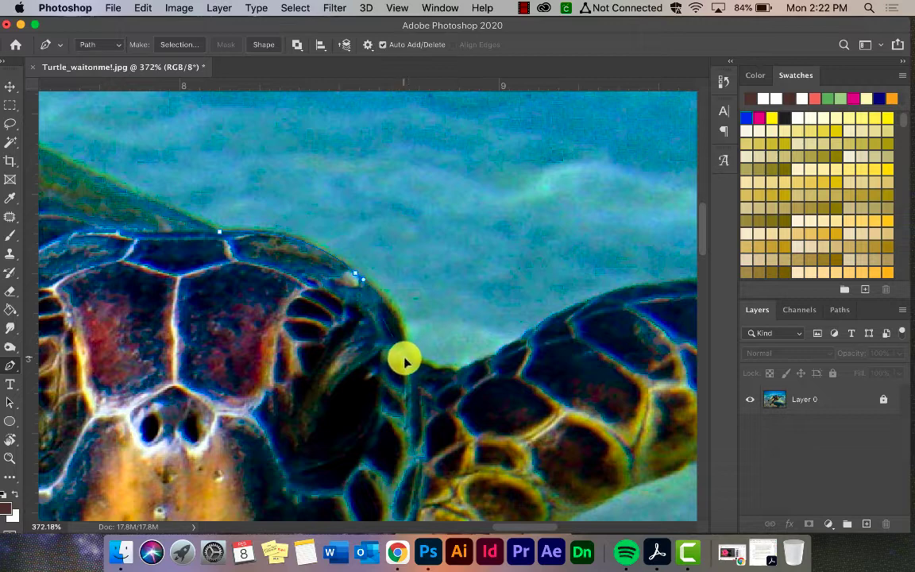
{"action": "left_click", "coordinate": [407, 313]}
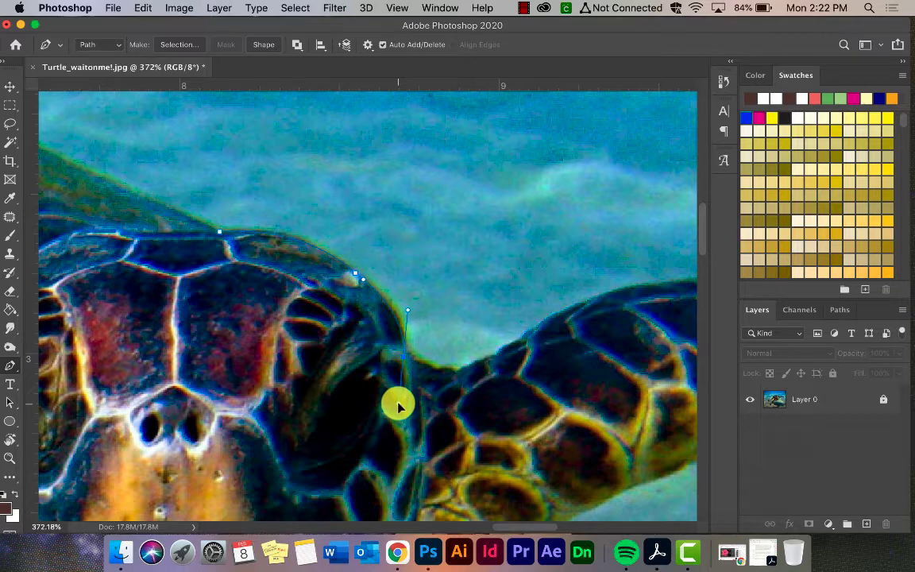
{"action": "left_click", "coordinate": [398, 407]}
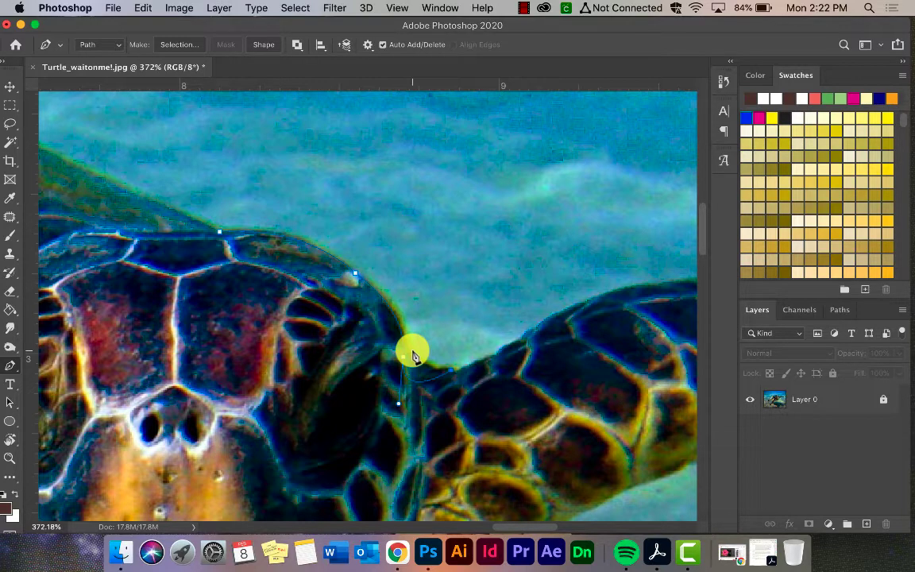
{"action": "left_click", "coordinate": [404, 357]}
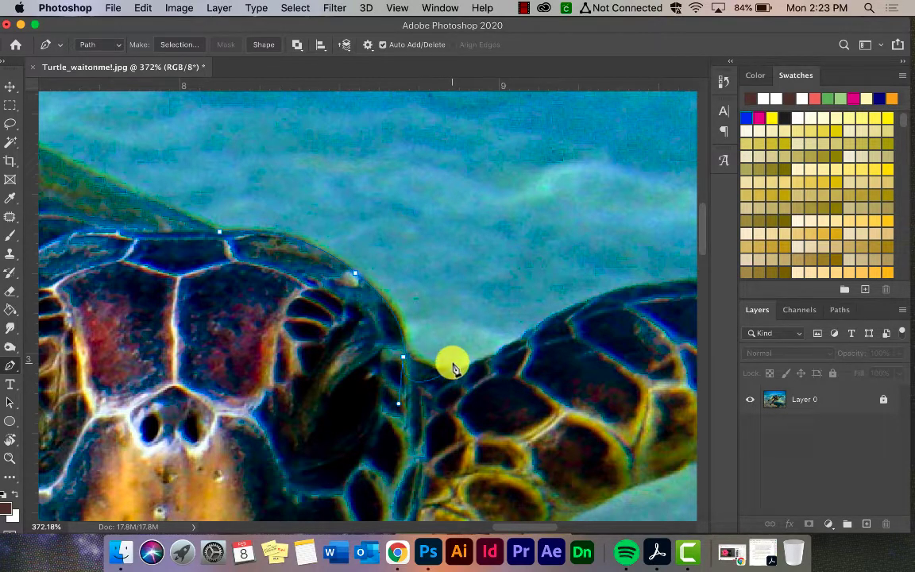
{"action": "key", "text": "super+z"}
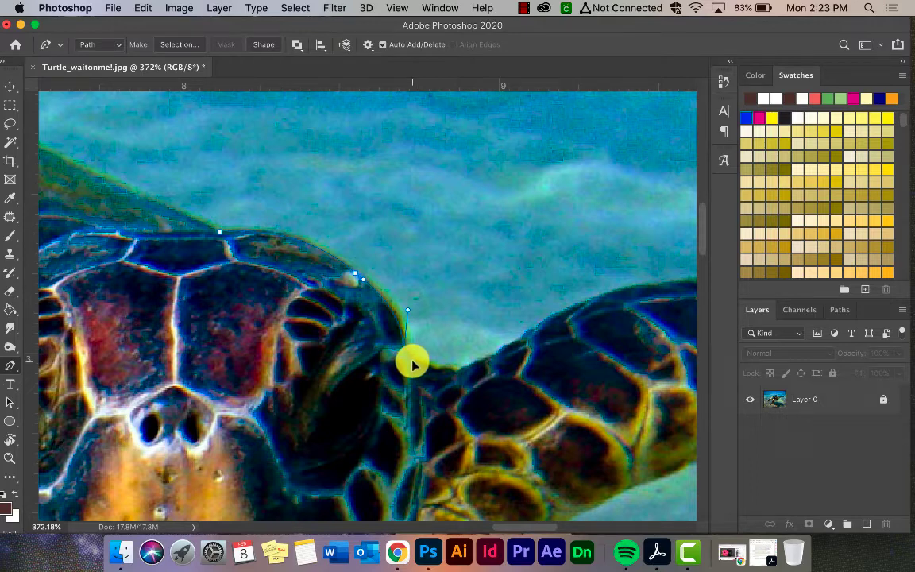
{"action": "left_click", "coordinate": [405, 357]}
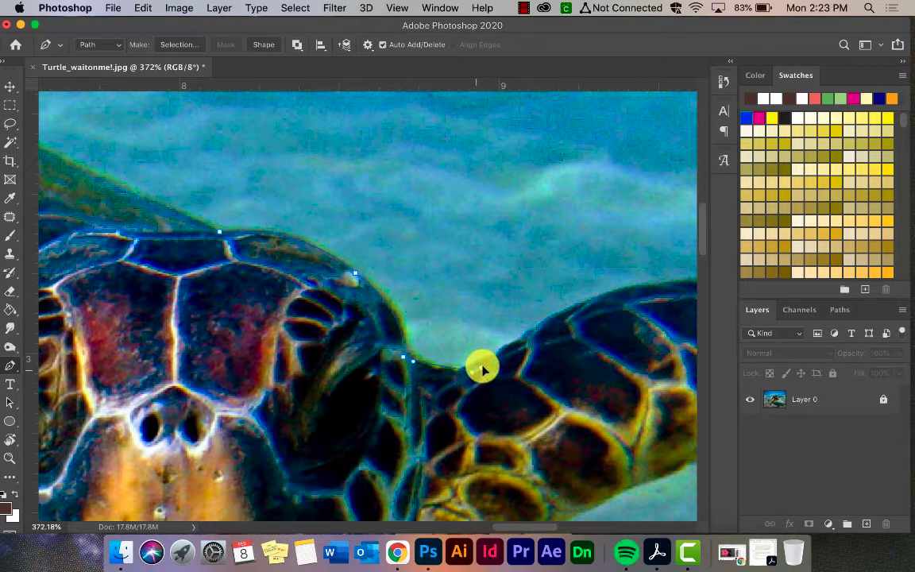
Step: Curve the path onto the flipper's top edge, then undo and redo to settle the last outline point
{"action": "left_click_drag", "start_coordinate": [482, 367], "coordinate": [496, 360]}
{"action": "key", "text": "super+z"}
{"action": "key", "text": "super+z"}
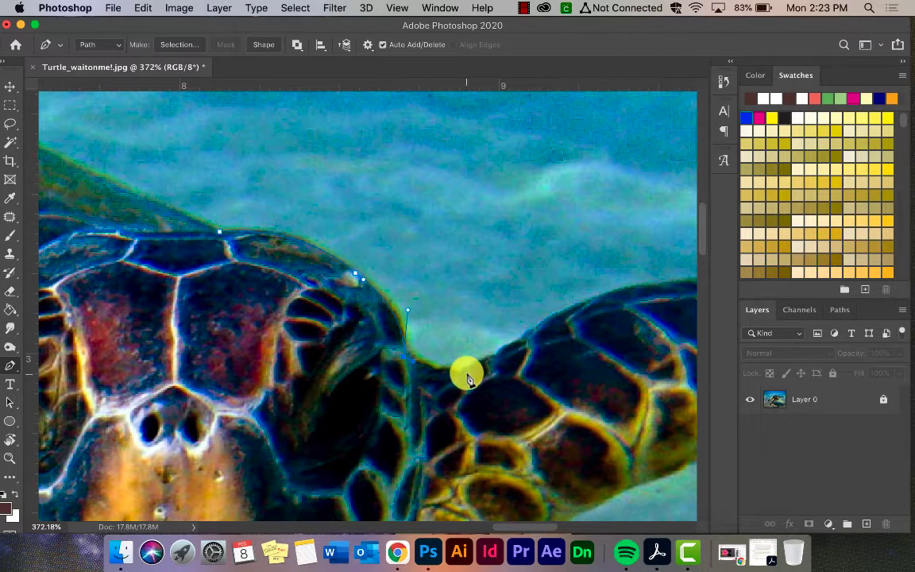
{"action": "key", "text": "super+shift+z"}
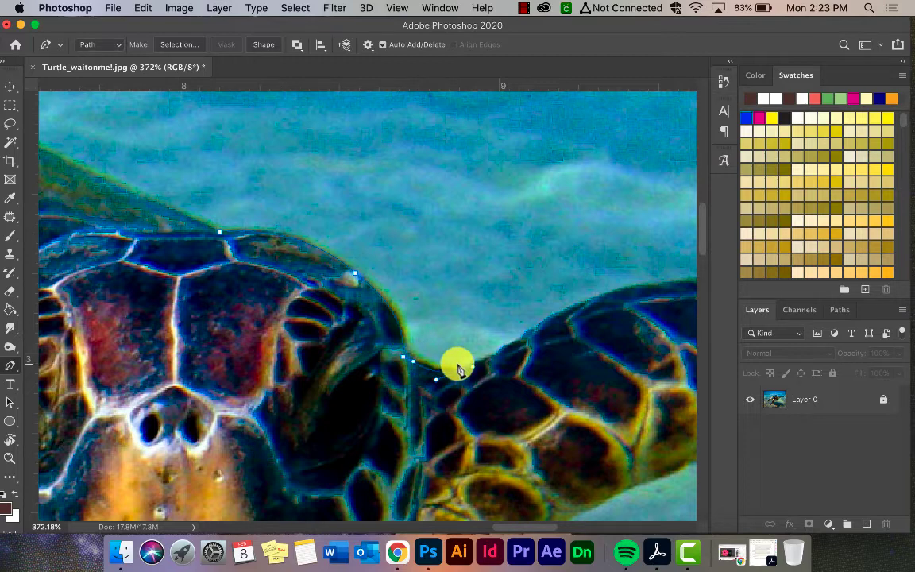
{"action": "scroll", "coordinate": [459, 367], "scroll_direction": "right", "scroll_amount": 10}
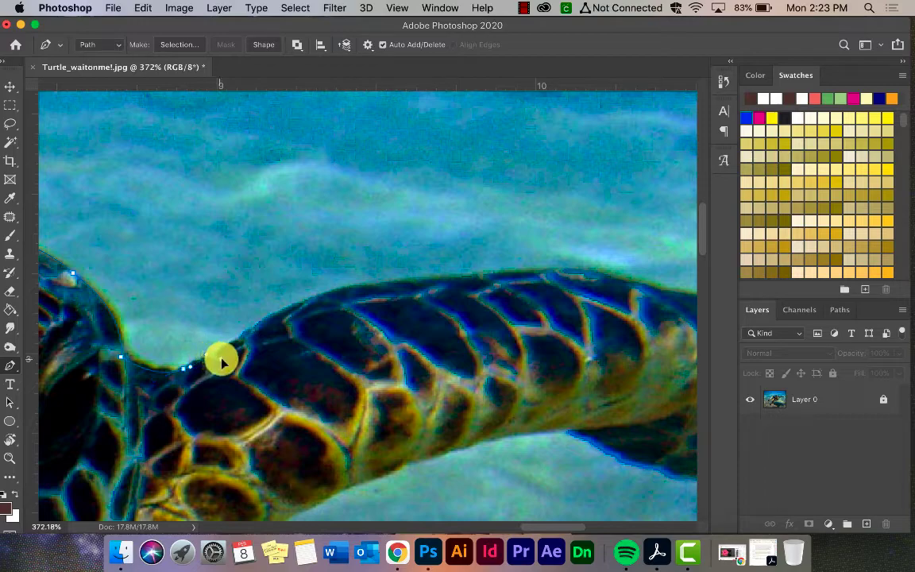
{"action": "scroll", "coordinate": [214, 357], "scroll_direction": "up", "scroll_amount": 8}
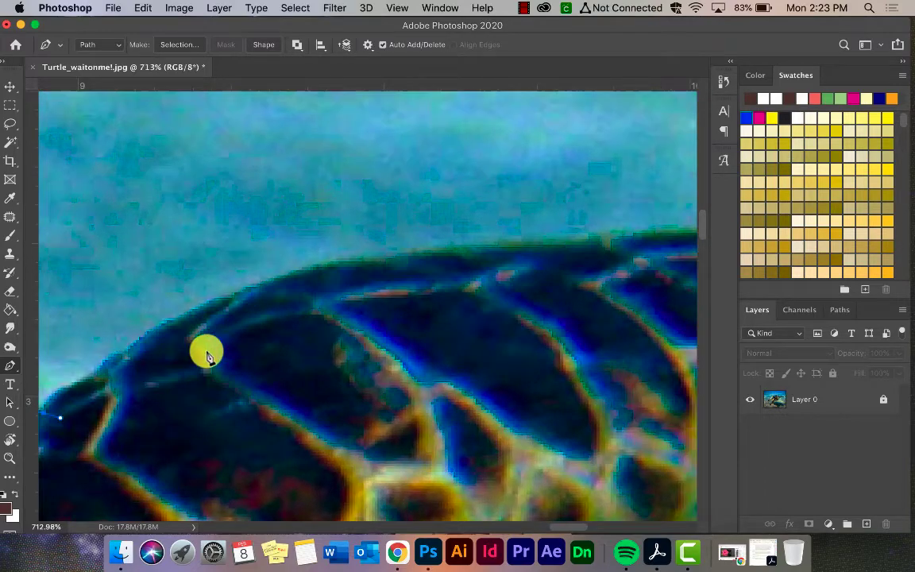
{"action": "scroll", "coordinate": [208, 355], "scroll_direction": "down", "scroll_amount": 3}
{"action": "scroll", "coordinate": [208, 355], "scroll_direction": "down", "scroll_amount": 3}
Step: Add curved anchors along the neck edge and at the start of the front flipper
{"action": "left_click_drag", "start_coordinate": [236, 397], "coordinate": [253, 389]}
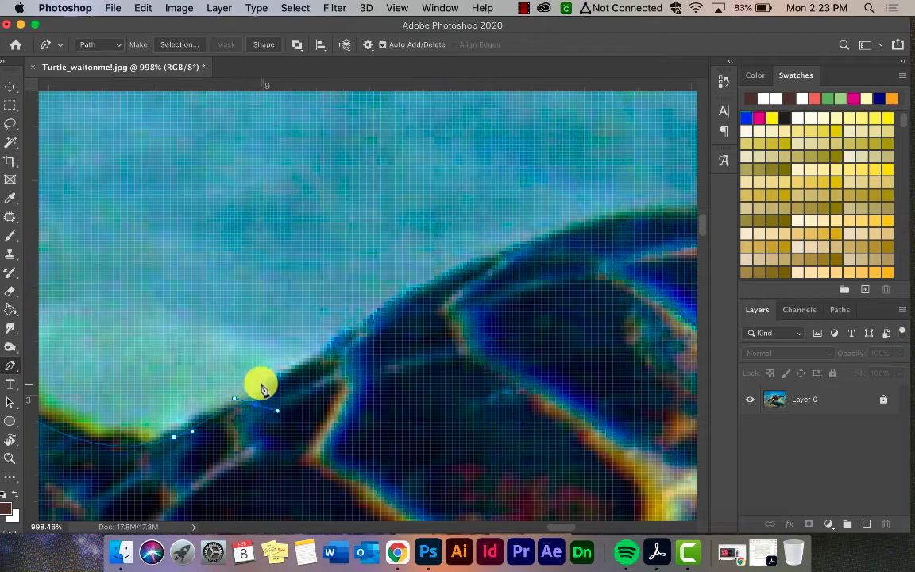
{"action": "scroll", "coordinate": [252, 390], "scroll_direction": "down", "scroll_amount": 5}
{"action": "scroll", "coordinate": [253, 393], "scroll_direction": "up", "scroll_amount": 3}
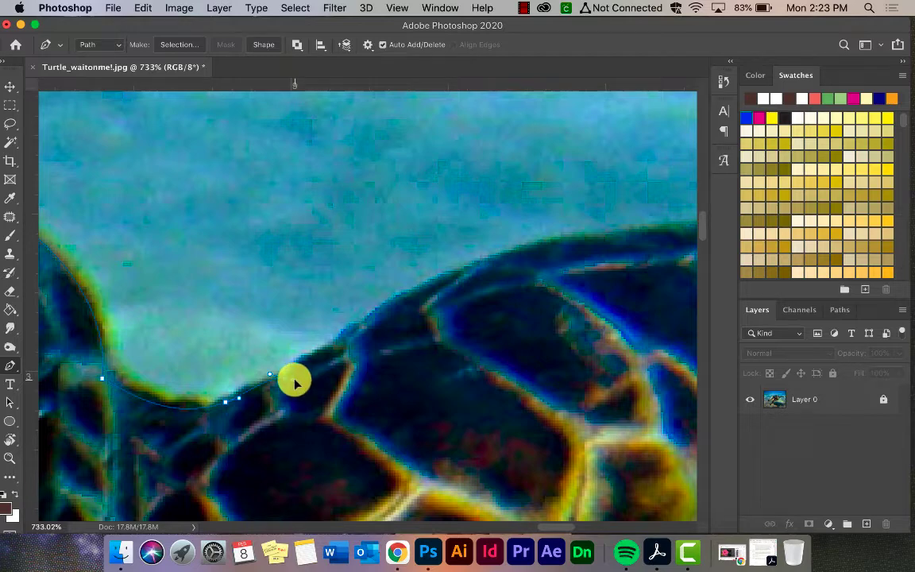
{"action": "left_click_drag", "start_coordinate": [288, 379], "coordinate": [313, 356]}
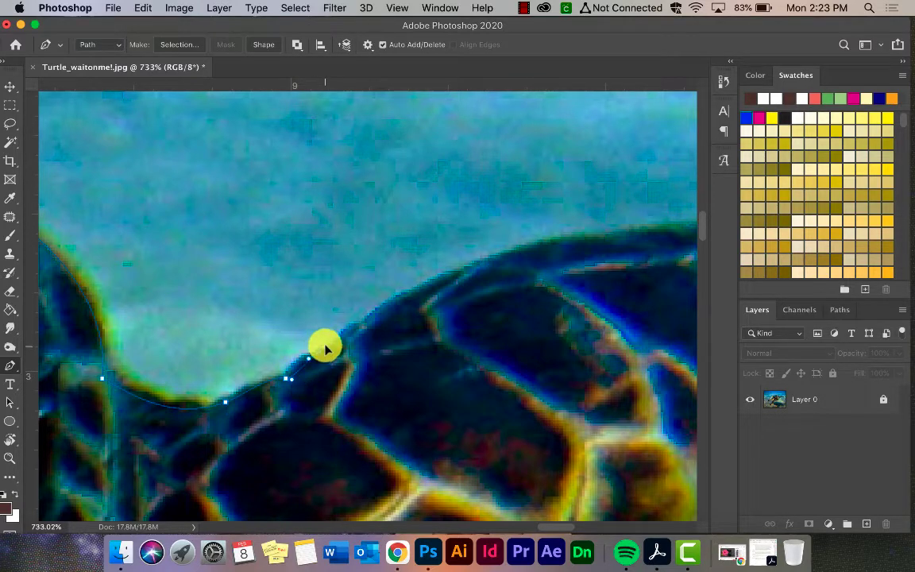
{"action": "scroll", "coordinate": [326, 347], "scroll_direction": "down", "scroll_amount": 4}
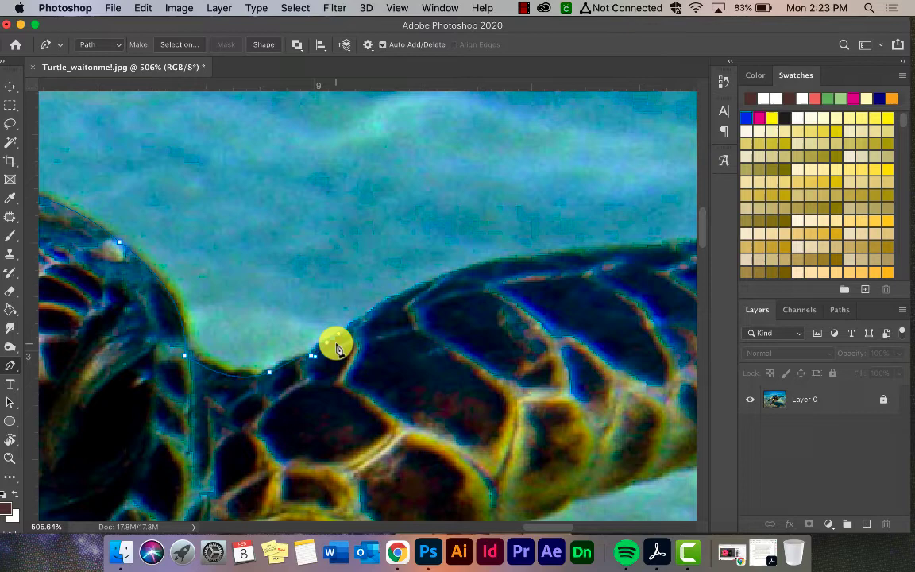
{"action": "scroll", "coordinate": [333, 347], "scroll_direction": "up", "scroll_amount": 1}
{"action": "scroll", "coordinate": [338, 347], "scroll_direction": "right", "scroll_amount": 5}
{"action": "scroll", "coordinate": [337, 347], "scroll_direction": "right", "scroll_amount": 2}
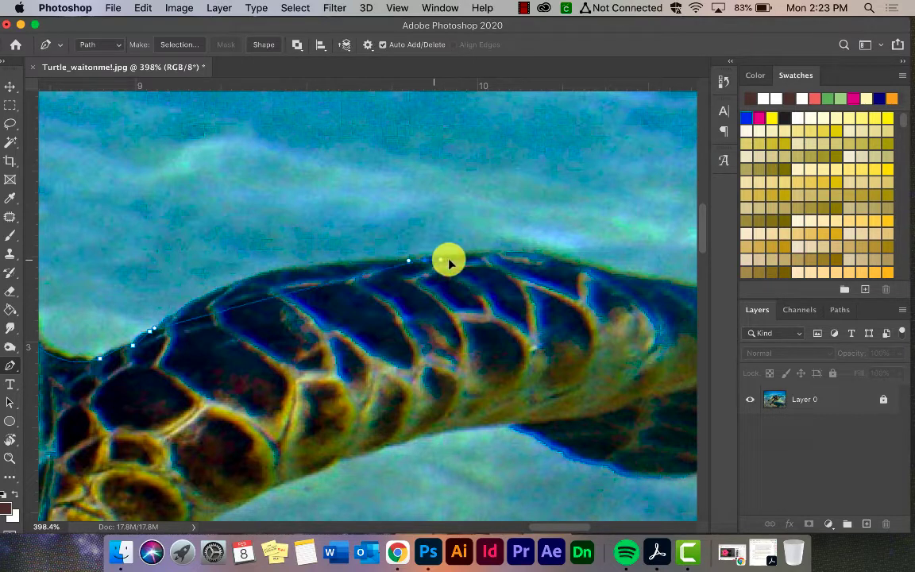
Step: Trace curved anchors along the flipper's top edge out to near its tip
{"action": "left_click_drag", "start_coordinate": [425, 264], "coordinate": [602, 269]}
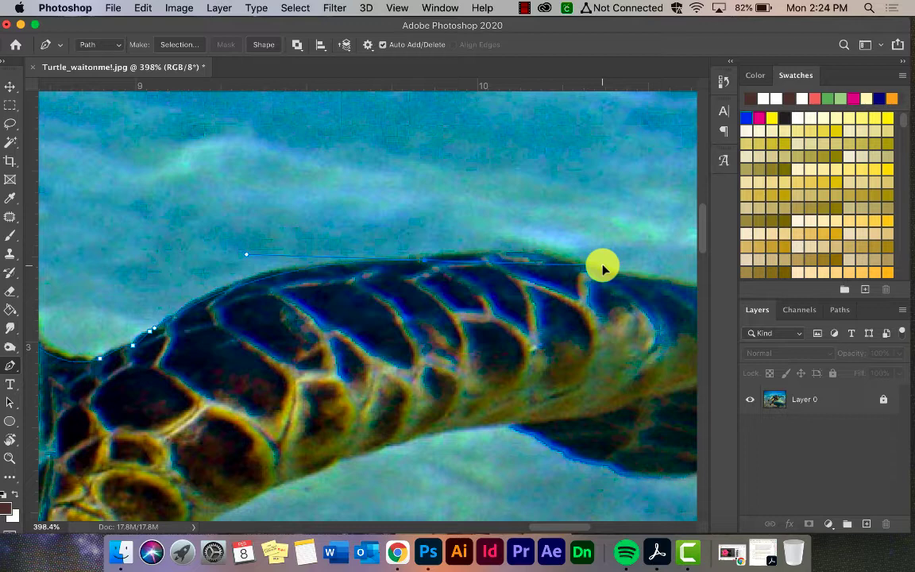
{"action": "mouse_move", "coordinate": [602, 269]}
{"action": "left_mouse_down"}
{"action": "mouse_move", "coordinate": [637, 263]}
{"action": "mouse_move", "coordinate": [582, 266]}
{"action": "left_mouse_up"}
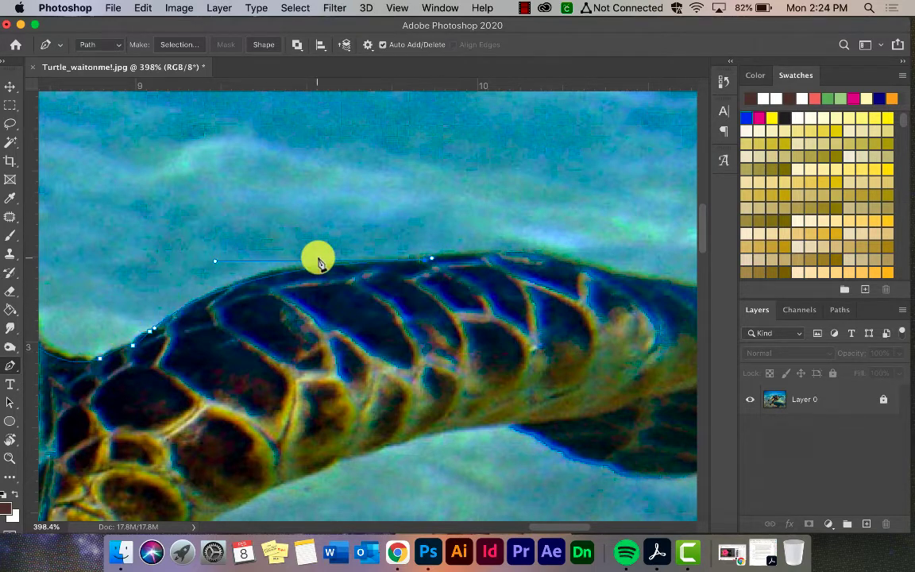
{"action": "scroll", "coordinate": [320, 260], "scroll_direction": "down", "scroll_amount": 1}
{"action": "scroll", "coordinate": [320, 260], "scroll_direction": "down", "scroll_amount": 3}
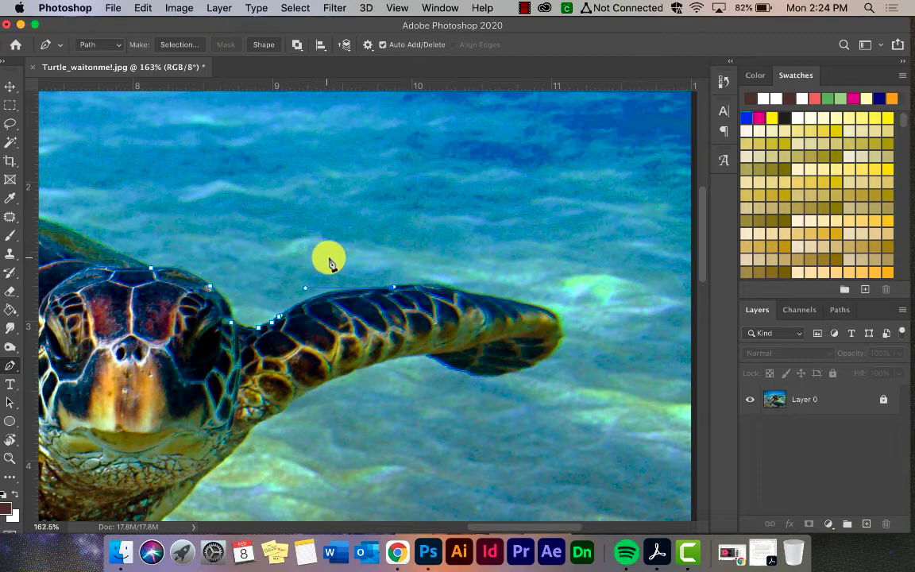
{"action": "scroll", "coordinate": [352, 267], "scroll_direction": "up", "scroll_amount": 2}
{"action": "scroll", "coordinate": [352, 267], "scroll_direction": "up", "scroll_amount": 2}
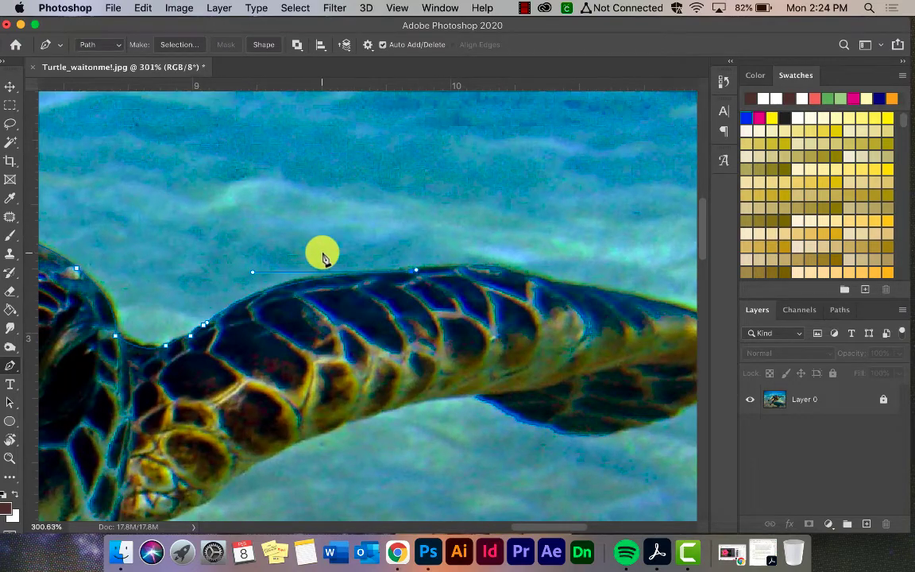
{"action": "scroll", "coordinate": [324, 255], "scroll_direction": "up", "scroll_amount": 1}
{"action": "scroll", "coordinate": [324, 256], "scroll_direction": "right", "scroll_amount": 3}
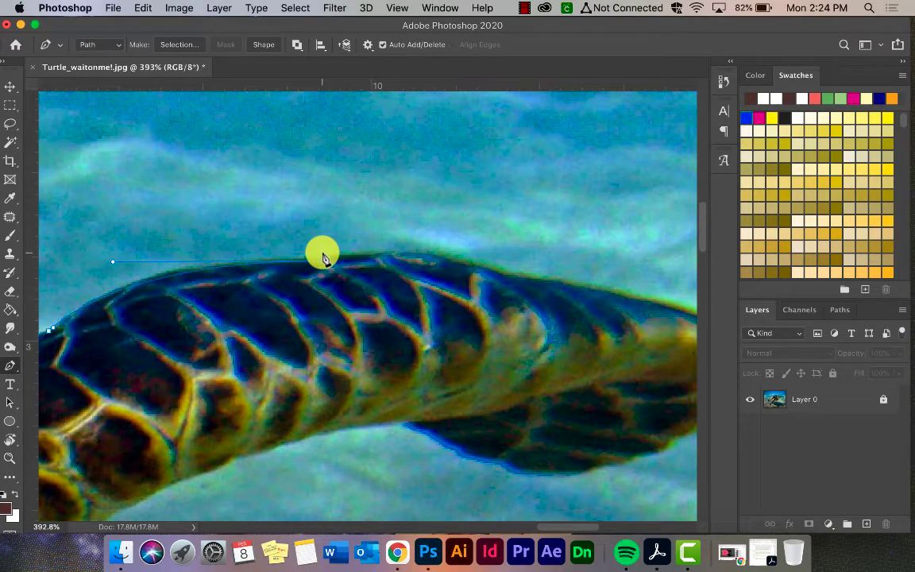
{"action": "left_click", "coordinate": [323, 256]}
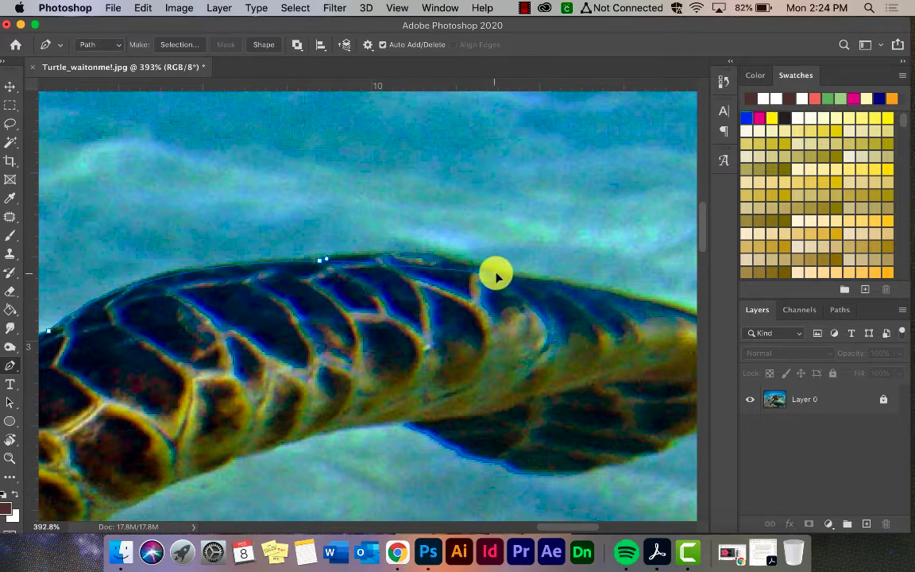
{"action": "left_click_drag", "start_coordinate": [477, 266], "coordinate": [517, 287]}
{"action": "scroll", "coordinate": [635, 293], "scroll_direction": "right", "scroll_amount": 5}
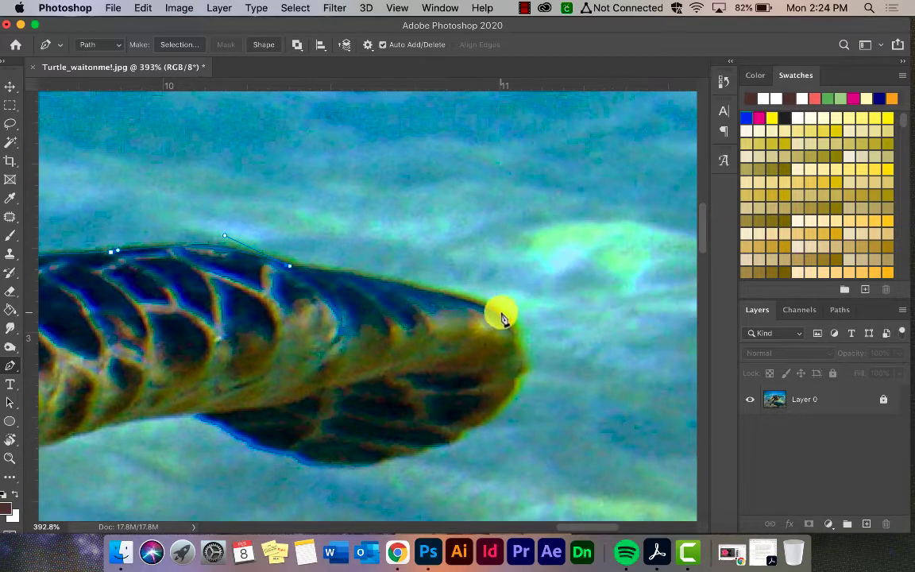
{"action": "left_click_drag", "start_coordinate": [502, 318], "coordinate": [536, 345]}
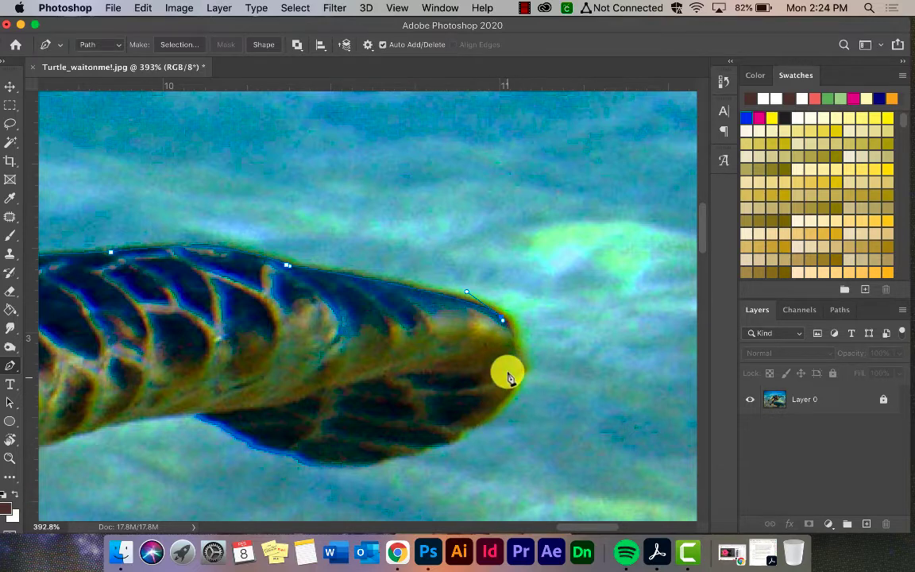
Step: Corner the tip anchor, wrap the path around the flipper tip and back along its underside toward the body
{"action": "left_click", "coordinate": [502, 319], "text": "alt"}
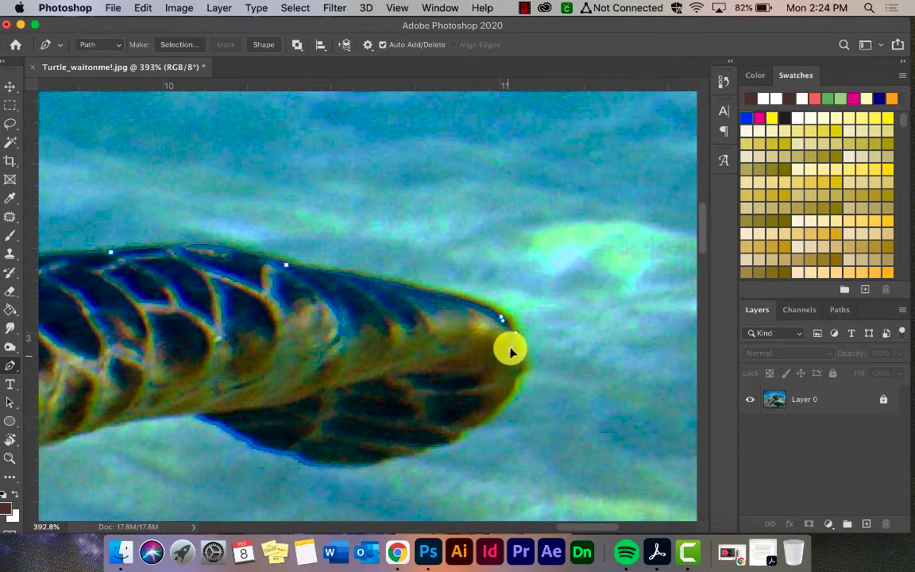
{"action": "left_click_drag", "start_coordinate": [512, 344], "coordinate": [533, 355]}
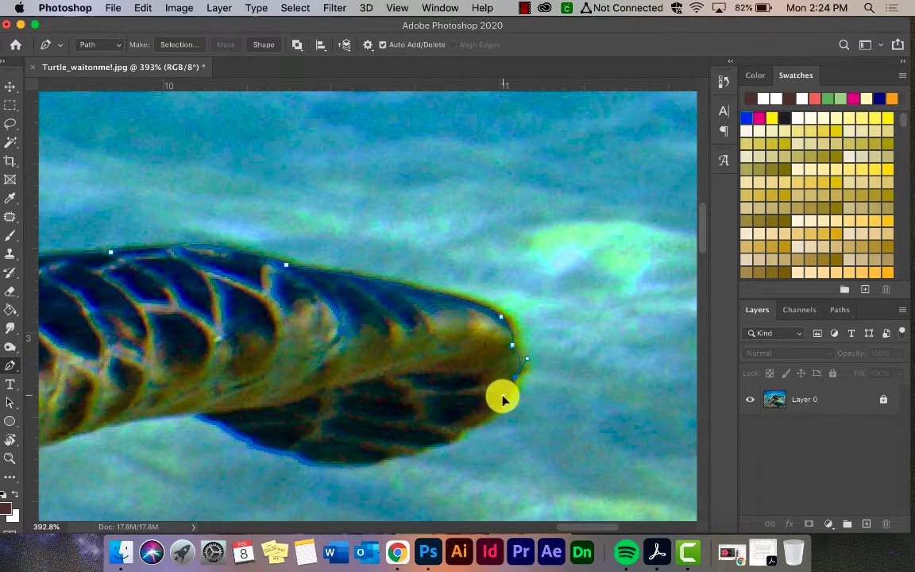
{"action": "left_click", "coordinate": [516, 379]}
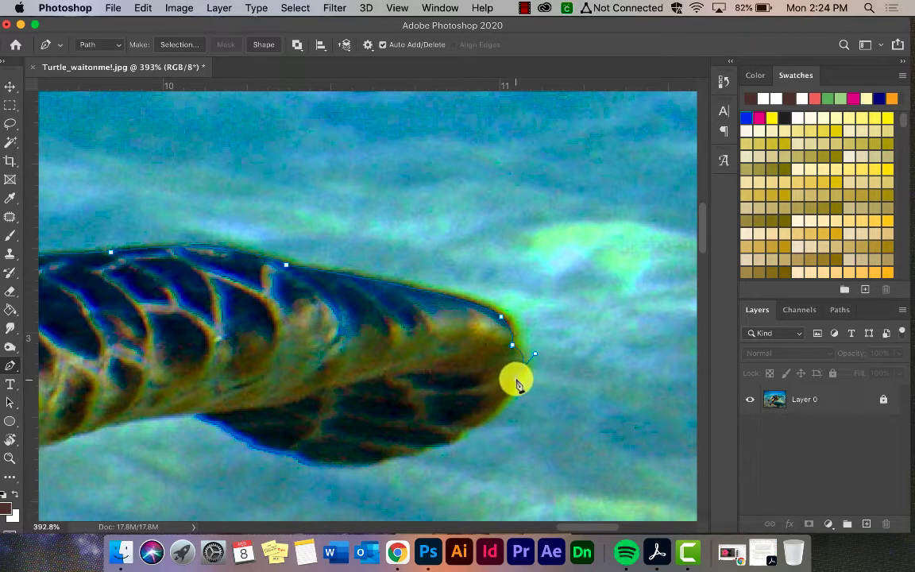
{"action": "left_click_drag", "start_coordinate": [488, 414], "coordinate": [498, 412]}
{"action": "left_click_drag", "start_coordinate": [443, 443], "coordinate": [391, 455]}
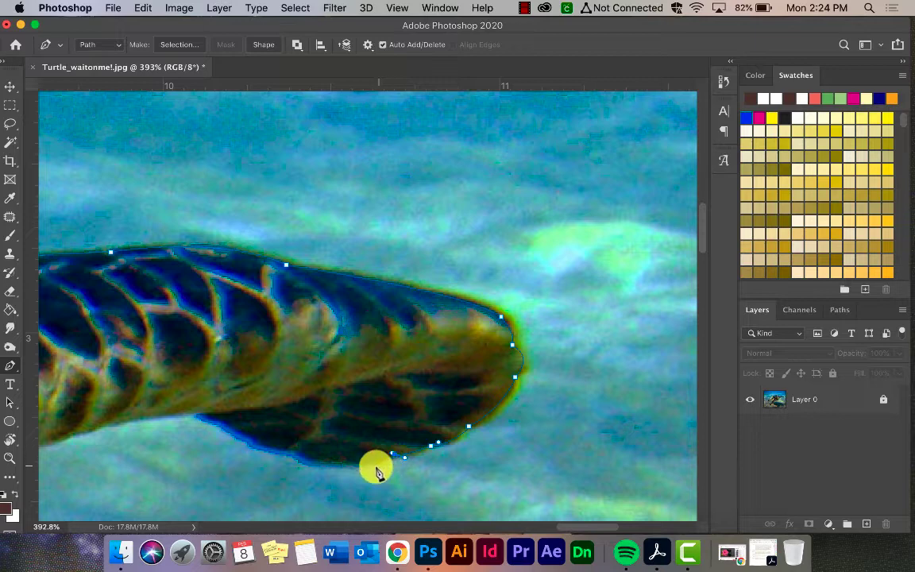
{"action": "mouse_move", "coordinate": [298, 451]}
{"action": "left_mouse_down"}
{"action": "mouse_move", "coordinate": [280, 427]}
{"action": "mouse_move", "coordinate": [251, 425]}
{"action": "left_mouse_up"}
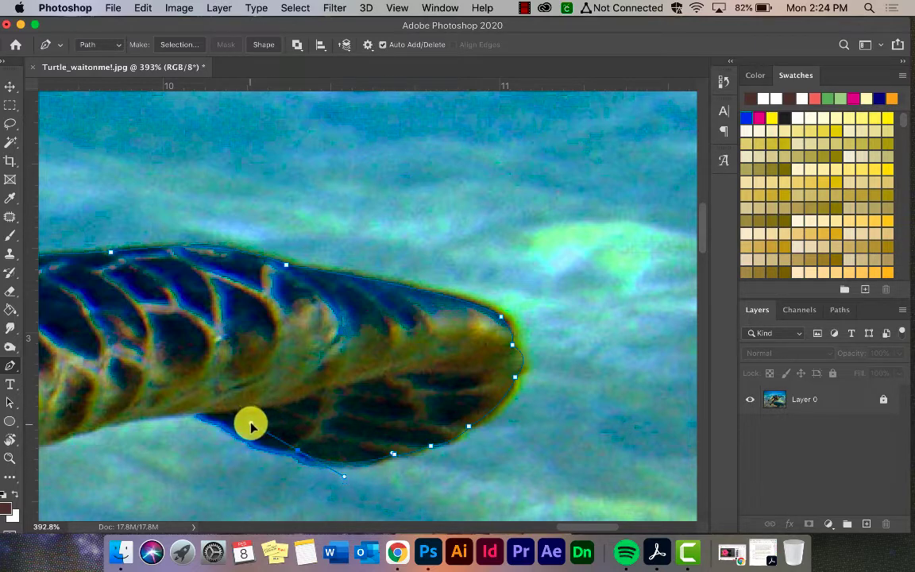
{"action": "left_click_drag", "start_coordinate": [222, 426], "coordinate": [205, 424]}
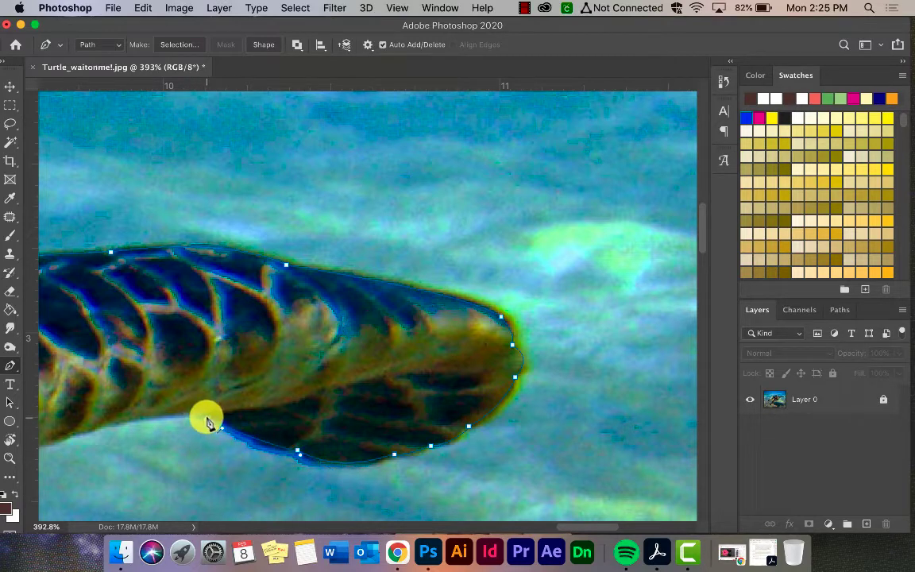
{"action": "scroll", "coordinate": [208, 421], "scroll_direction": "left", "scroll_amount": 5}
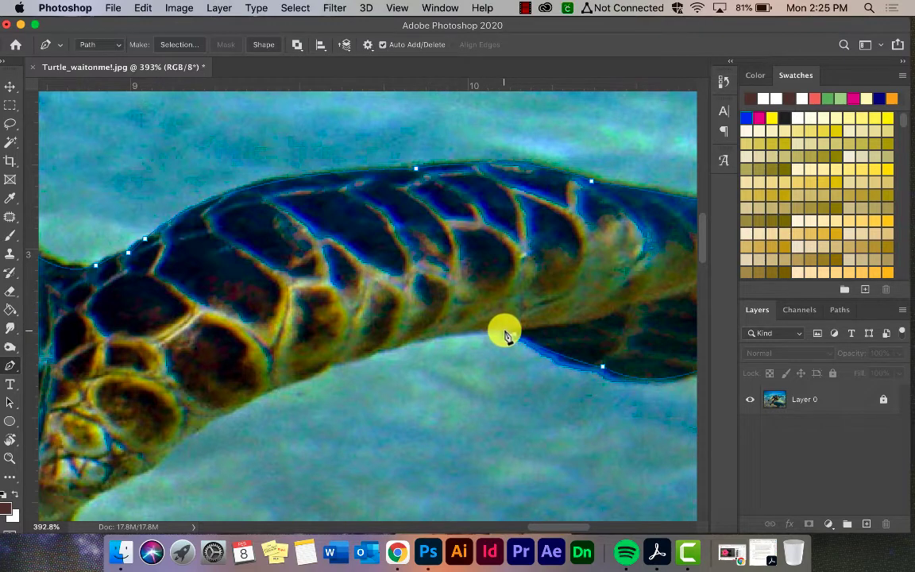
Step: Continue the underside with curved points toward the shell edge, undoing a stray point and bending onto the jaw
{"action": "left_click", "coordinate": [506, 334]}
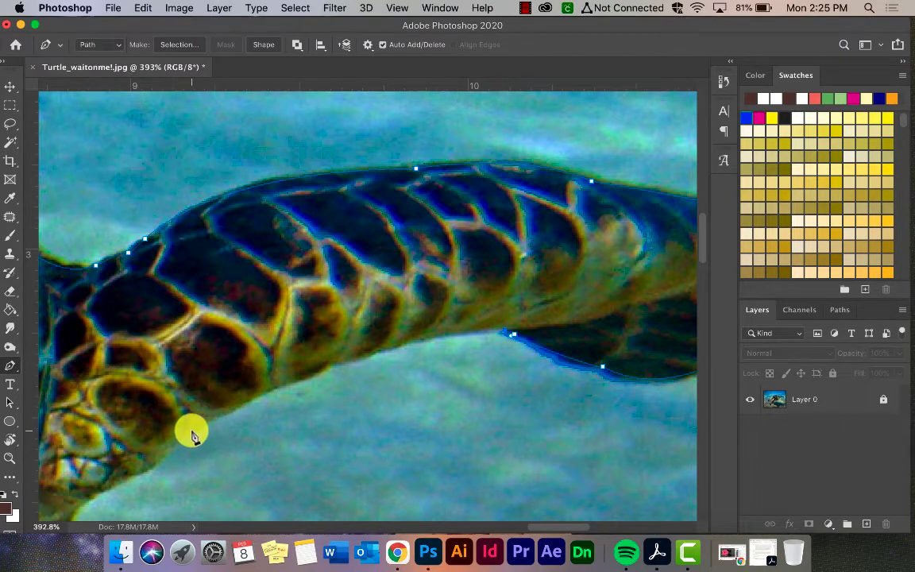
{"action": "mouse_move", "coordinate": [192, 433]}
{"action": "left_mouse_down"}
{"action": "mouse_move", "coordinate": [42, 531]}
{"action": "mouse_move", "coordinate": [92, 340]}
{"action": "mouse_move", "coordinate": [60, 344]}
{"action": "left_mouse_up"}
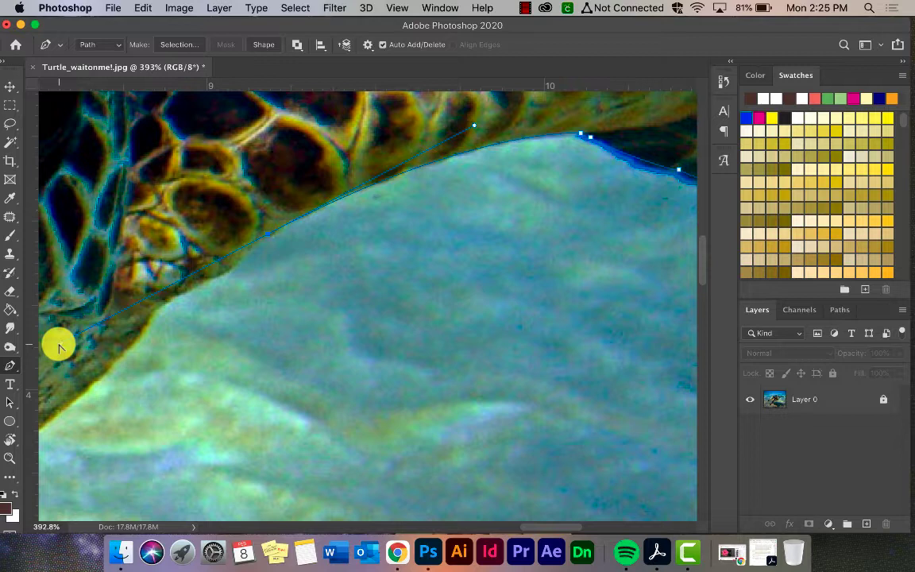
{"action": "left_click", "coordinate": [262, 239]}
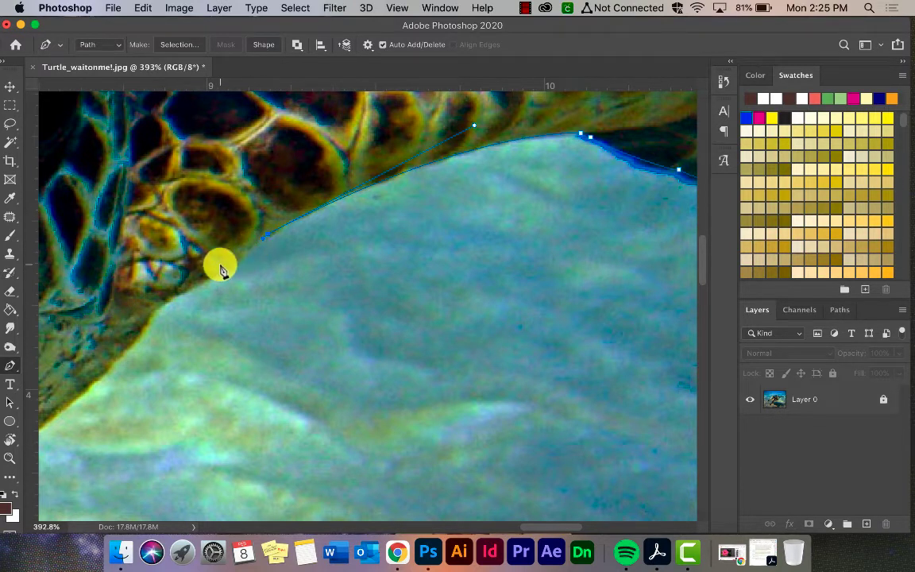
{"action": "left_click", "coordinate": [221, 278]}
{"action": "key", "text": "super+z"}
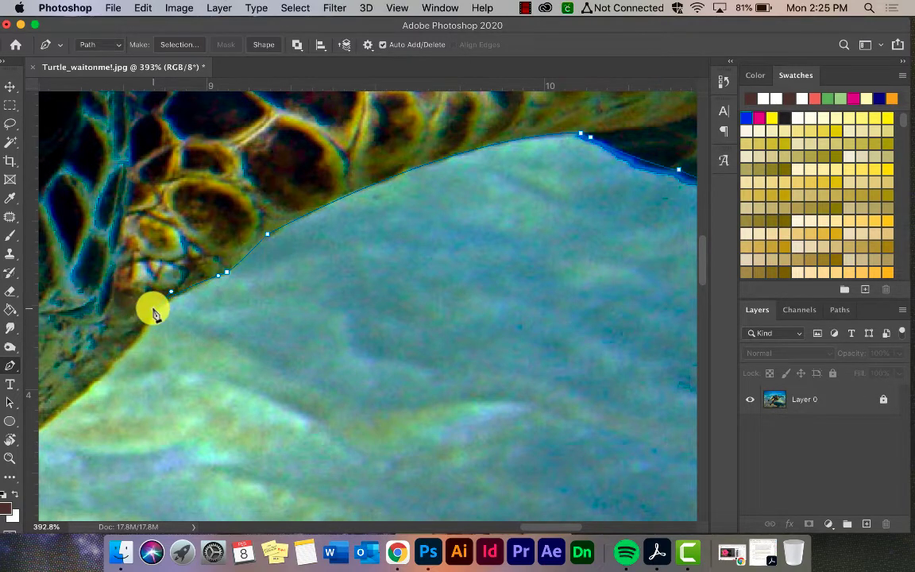
{"action": "scroll", "coordinate": [155, 314], "scroll_direction": "down", "scroll_amount": 5}
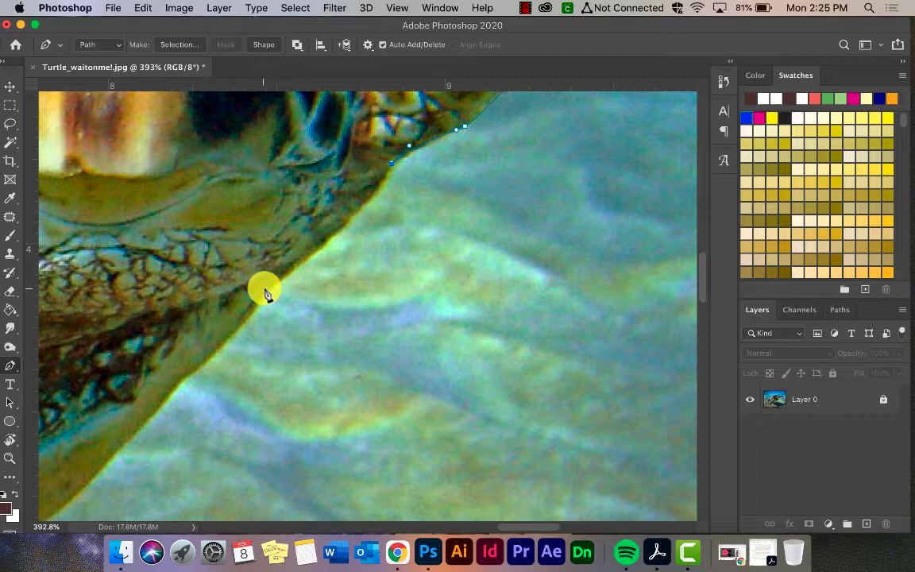
{"action": "left_click_drag", "start_coordinate": [266, 292], "coordinate": [221, 315]}
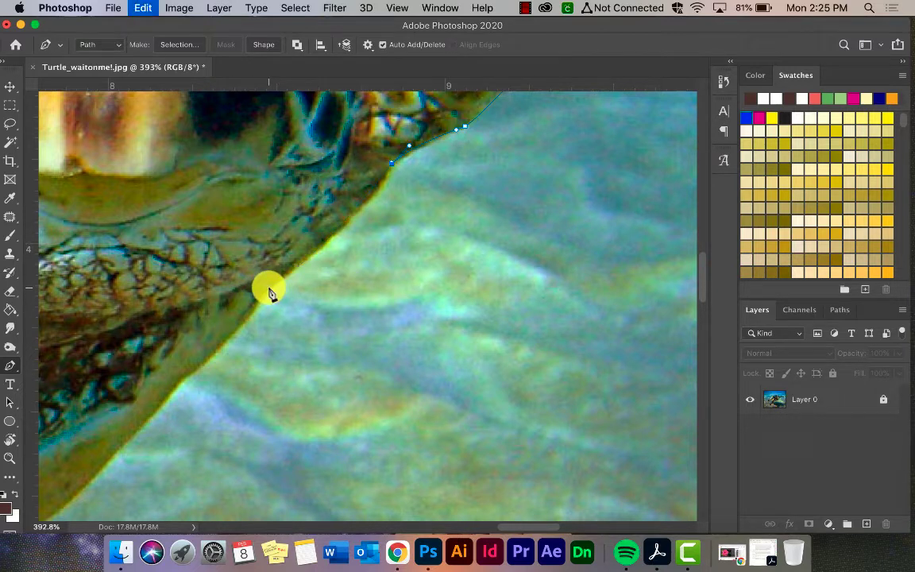
{"action": "scroll", "coordinate": [270, 293], "scroll_direction": "up", "scroll_amount": 5}
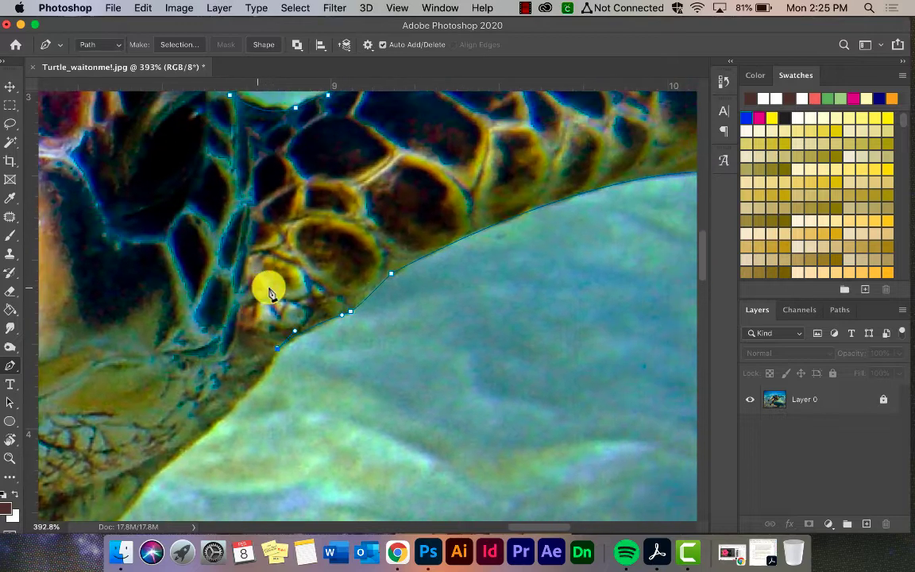
Step: Try removing a flipper anchor with the Delete Anchor Point Tool, then undo it
{"action": "right_click", "coordinate": [11, 365]}
{"action": "left_click", "coordinate": [60, 417]}
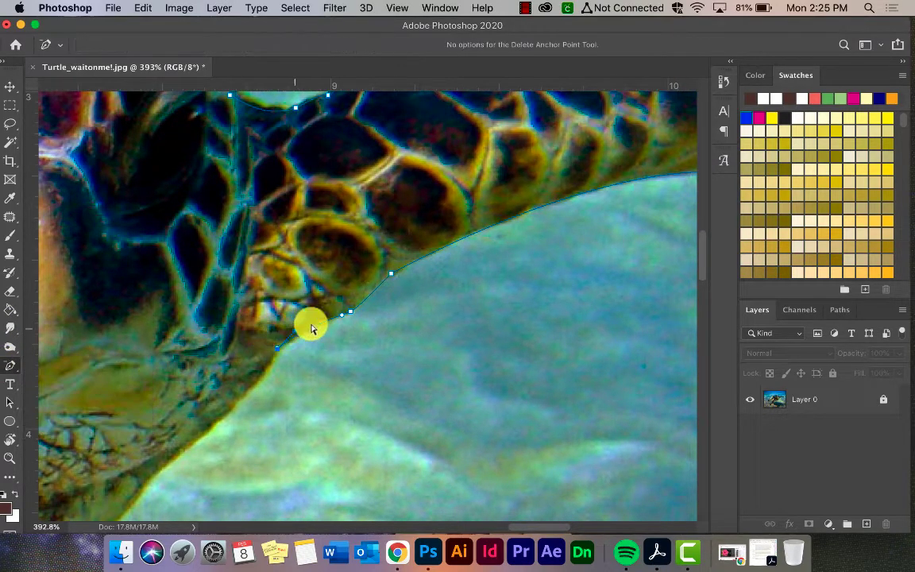
{"action": "left_click", "coordinate": [391, 273]}
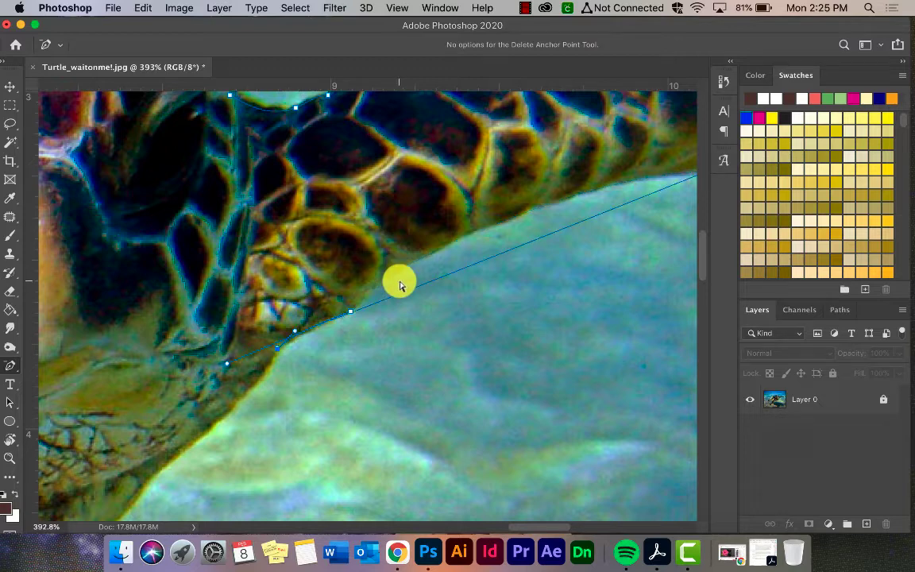
{"action": "scroll", "coordinate": [390, 275], "scroll_direction": "down", "scroll_amount": 3}
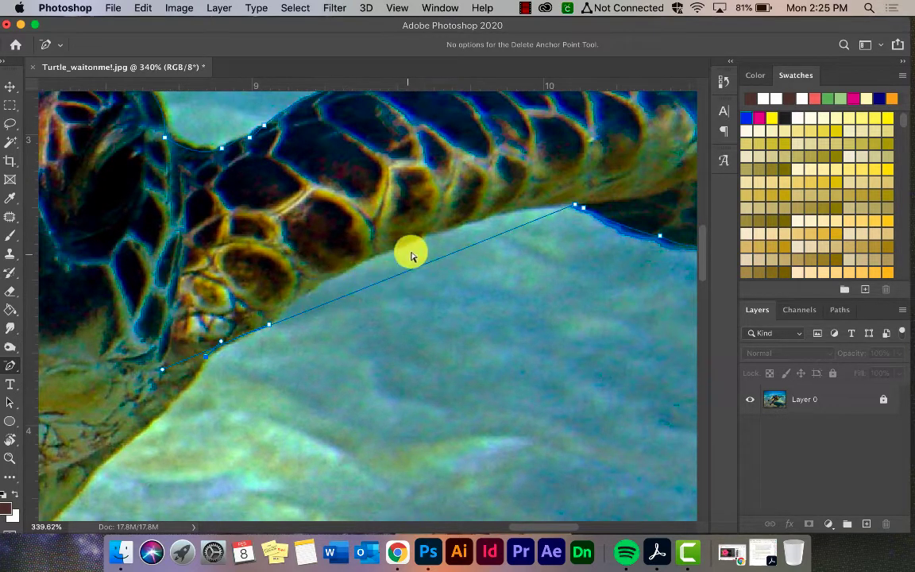
{"action": "key", "text": "super+z"}
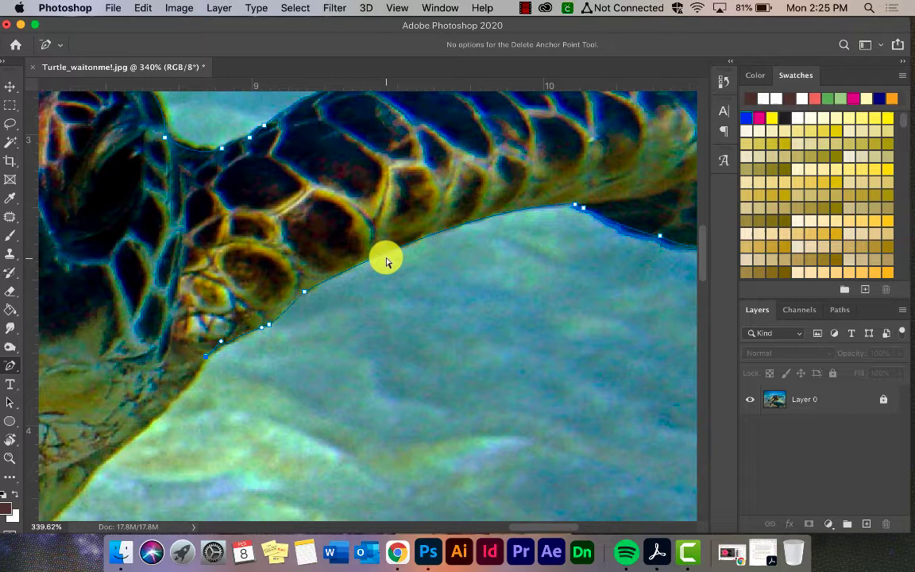
Step: Add two anchors with the Add Anchor Point Tool to bend the path onto the flipper edge, then resume the Pen Tool
{"action": "left_click", "coordinate": [14, 364]}
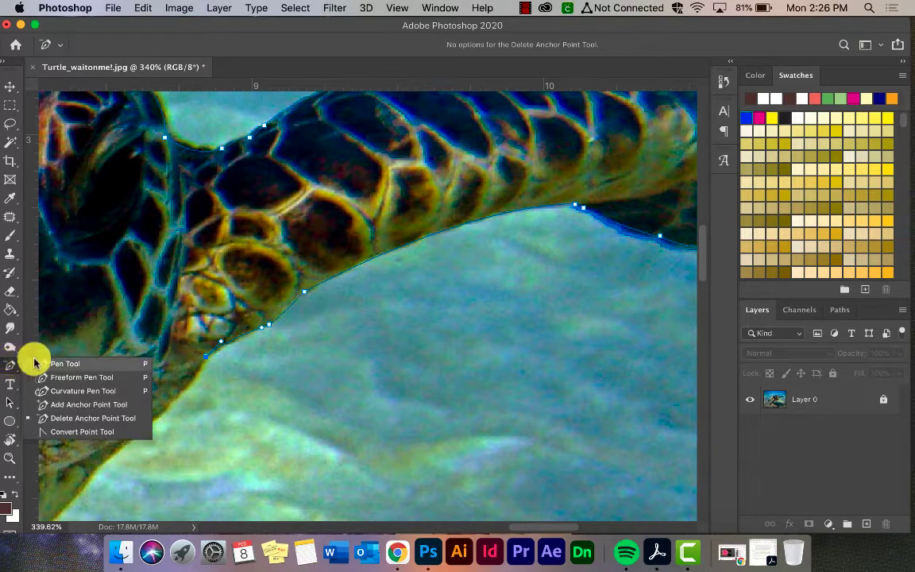
{"action": "left_click", "coordinate": [79, 404]}
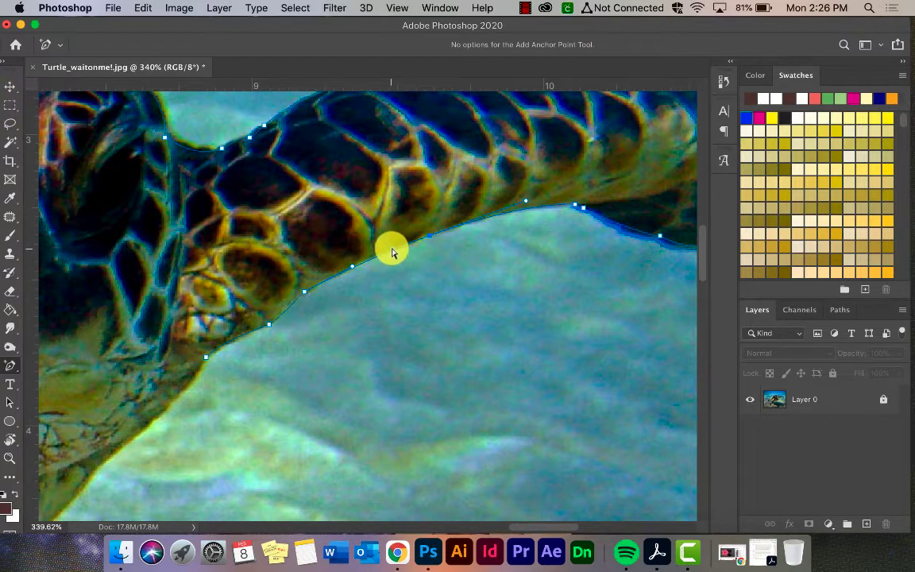
{"action": "mouse_move", "coordinate": [429, 235]}
{"action": "left_mouse_down"}
{"action": "mouse_move", "coordinate": [395, 227]}
{"action": "mouse_move", "coordinate": [389, 252]}
{"action": "left_mouse_up"}
{"action": "left_click", "coordinate": [389, 248]}
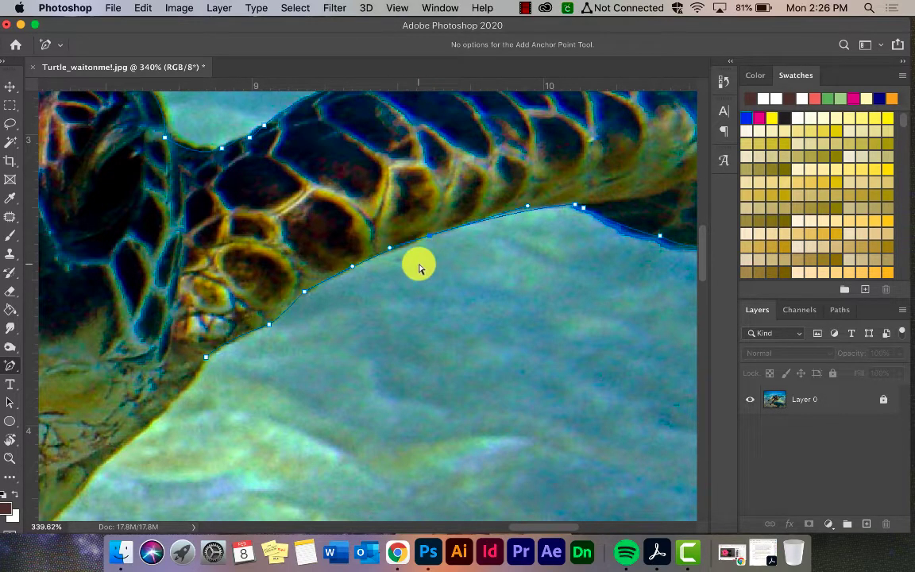
{"action": "scroll", "coordinate": [425, 248], "scroll_direction": "down", "scroll_amount": 10}
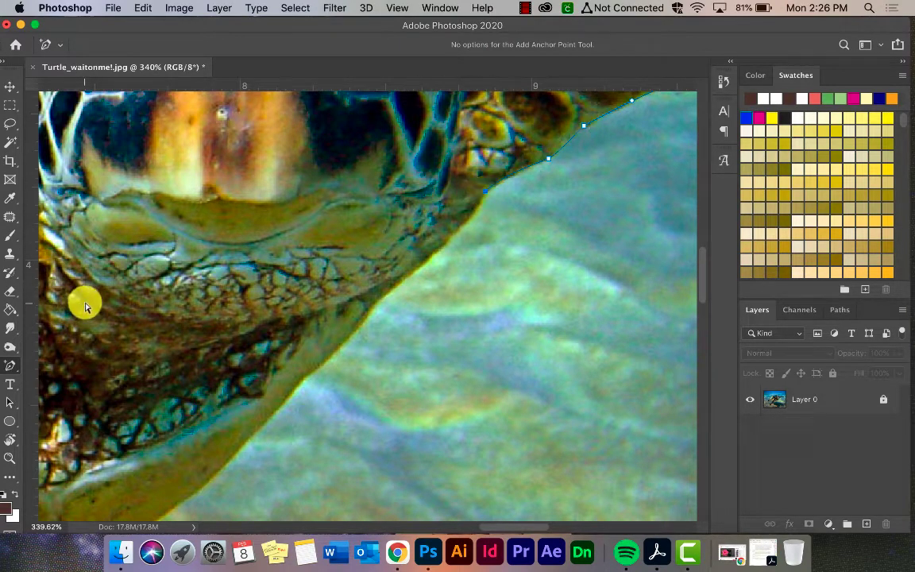
{"action": "key", "text": "p"}
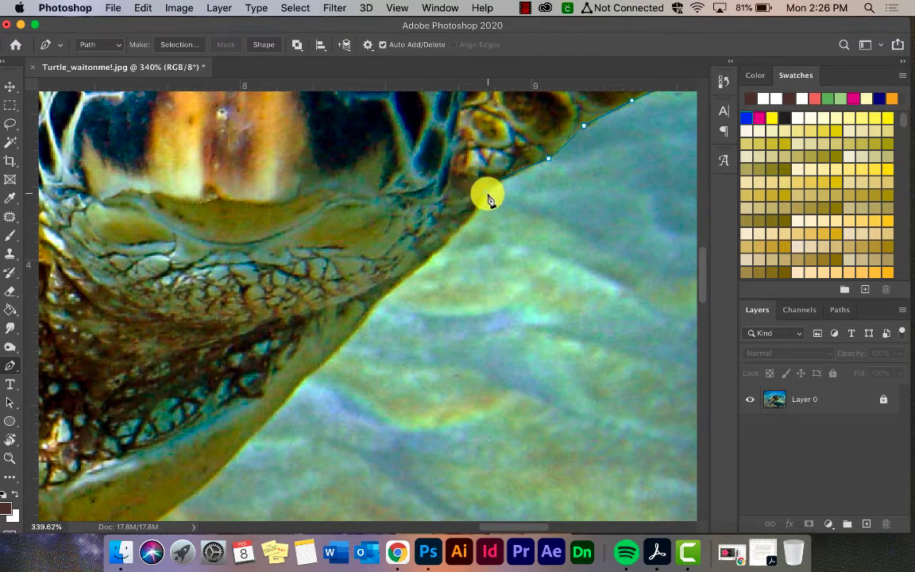
Step: Place anchors down the jaw edge with a curved point along the lower jaw
{"action": "left_click", "coordinate": [486, 192]}
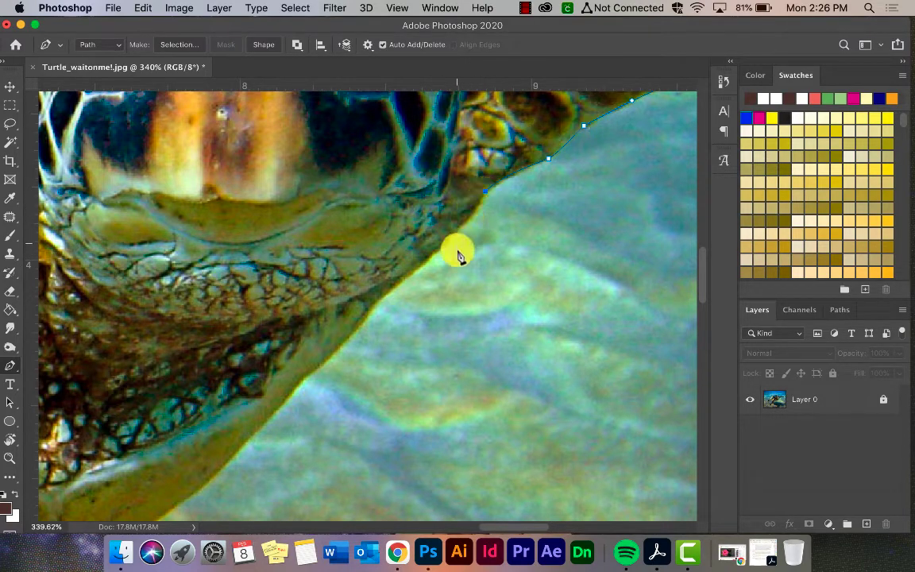
{"action": "left_click", "coordinate": [409, 278]}
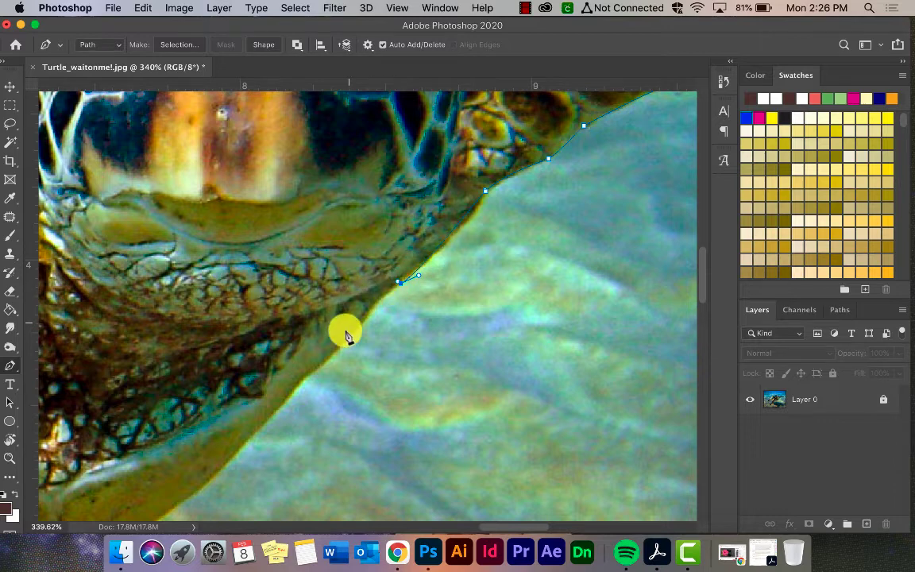
{"action": "left_click", "coordinate": [283, 396]}
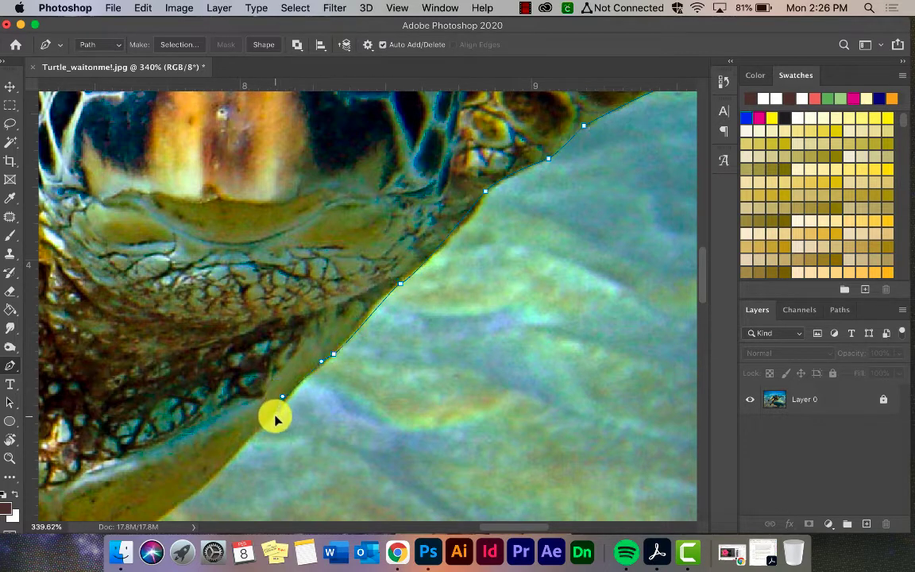
{"action": "scroll", "coordinate": [278, 421], "scroll_direction": "down", "scroll_amount": 3}
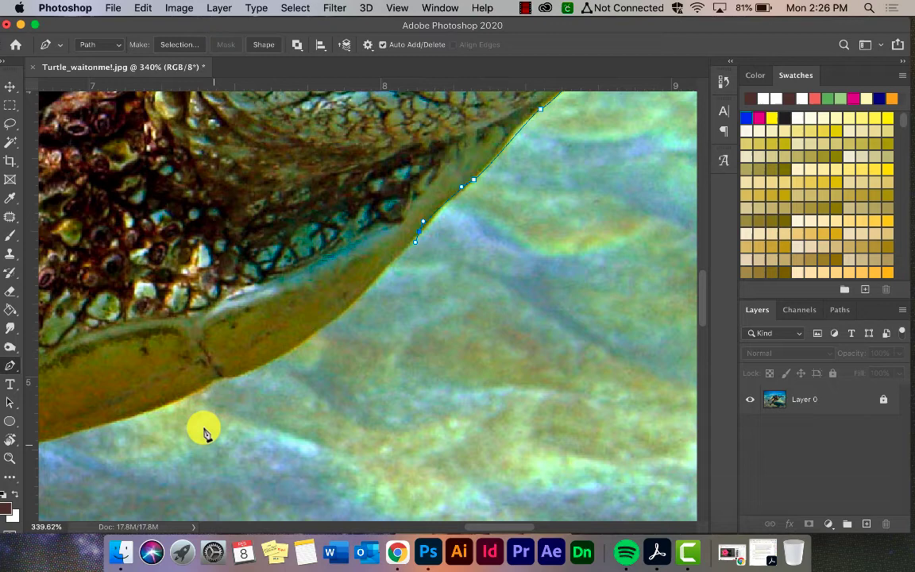
{"action": "mouse_move", "coordinate": [224, 379]}
{"action": "left_mouse_down"}
{"action": "mouse_move", "coordinate": [143, 393]}
{"action": "mouse_move", "coordinate": [200, 389]}
{"action": "left_mouse_up"}
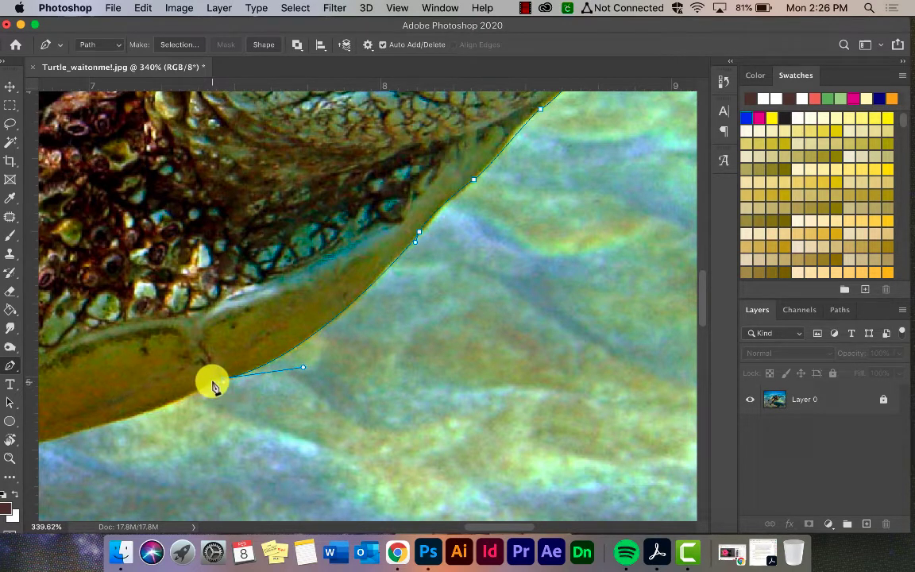
{"action": "scroll", "coordinate": [222, 386], "scroll_direction": "left", "scroll_amount": 10}
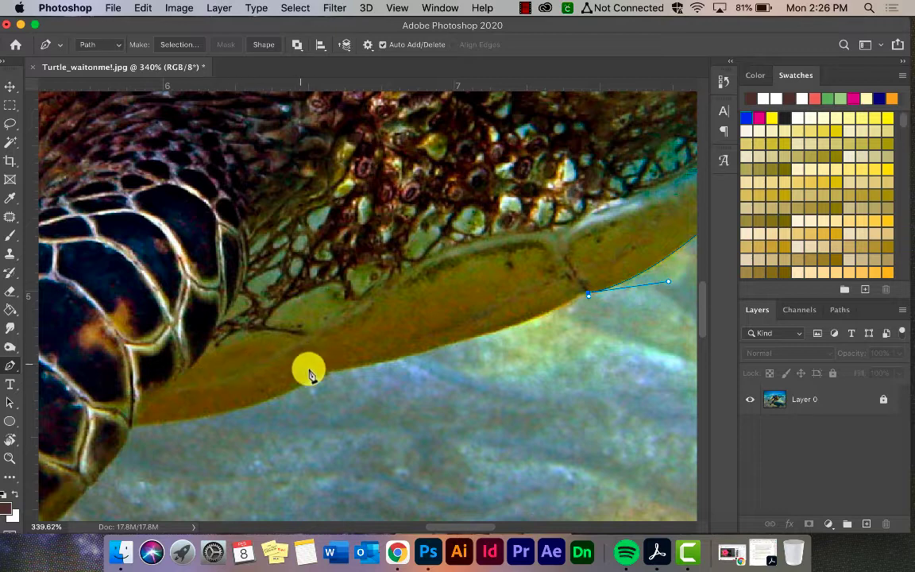
Step: Extend the curved outline under the head to the neck corner and adjust its curve there
{"action": "left_click_drag", "start_coordinate": [328, 370], "coordinate": [238, 376]}
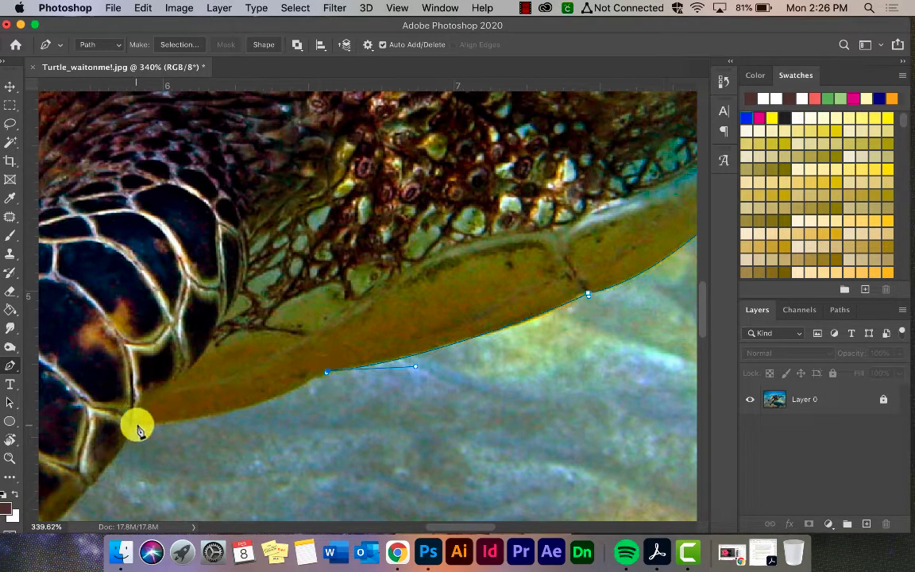
{"action": "mouse_move", "coordinate": [144, 425]}
{"action": "left_mouse_down"}
{"action": "mouse_move", "coordinate": [93, 417]}
{"action": "mouse_move", "coordinate": [127, 423]}
{"action": "left_mouse_up"}
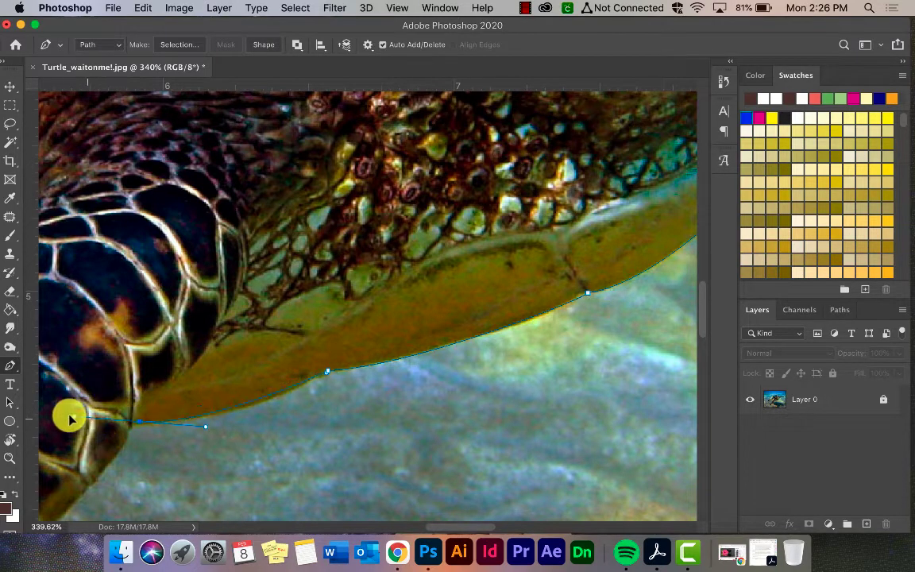
{"action": "mouse_move", "coordinate": [72, 419]}
{"action": "left_mouse_down"}
{"action": "mouse_move", "coordinate": [50, 418]}
{"action": "mouse_move", "coordinate": [145, 426]}
{"action": "left_mouse_up"}
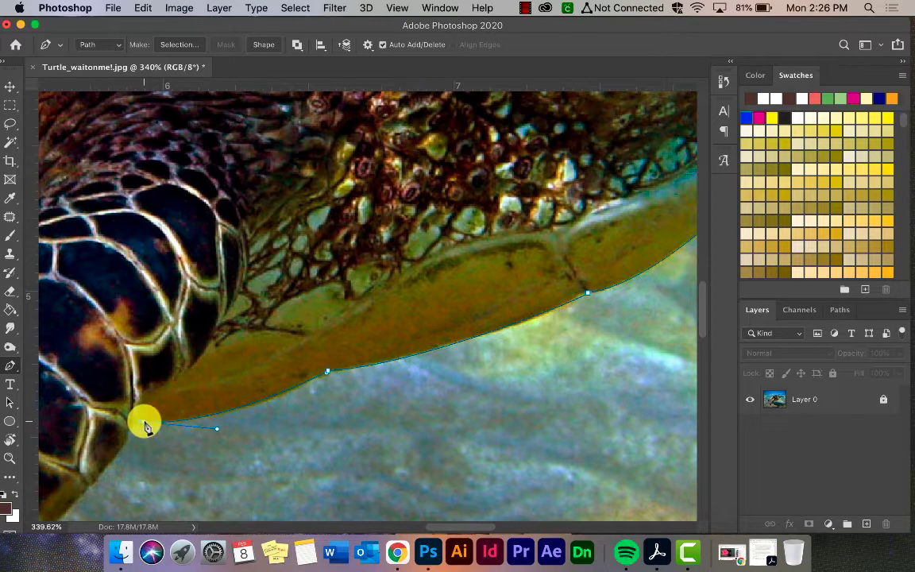
{"action": "scroll", "coordinate": [146, 426], "scroll_direction": "down", "scroll_amount": 5}
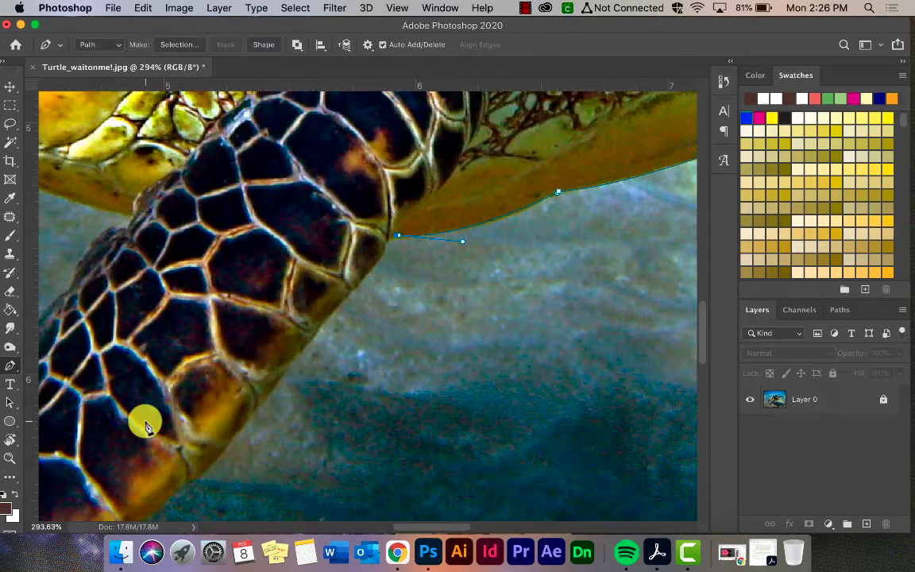
{"action": "scroll", "coordinate": [146, 425], "scroll_direction": "down", "scroll_amount": 4}
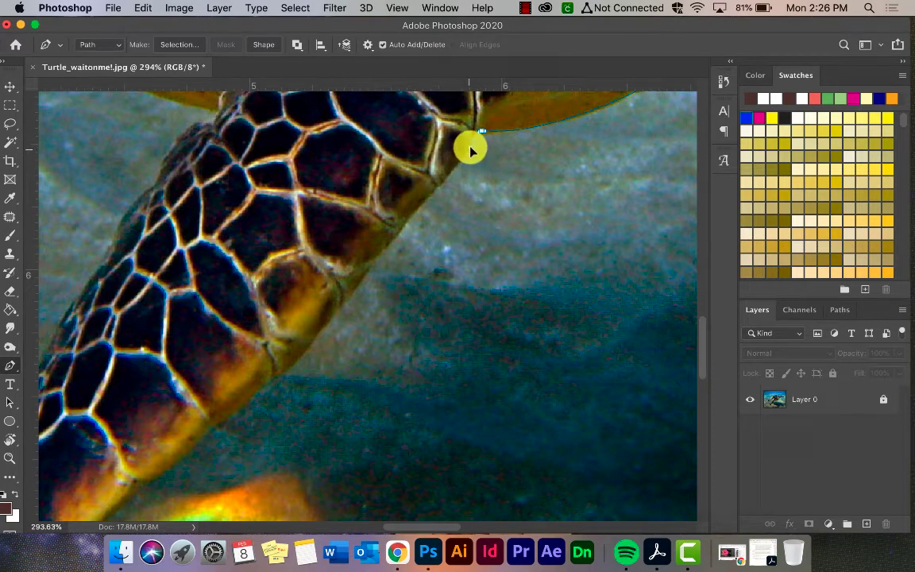
Step: Trace anchors down the neck edge and onto the front flipper's lower edge
{"action": "left_click", "coordinate": [386, 252]}
{"action": "left_click", "coordinate": [283, 371]}
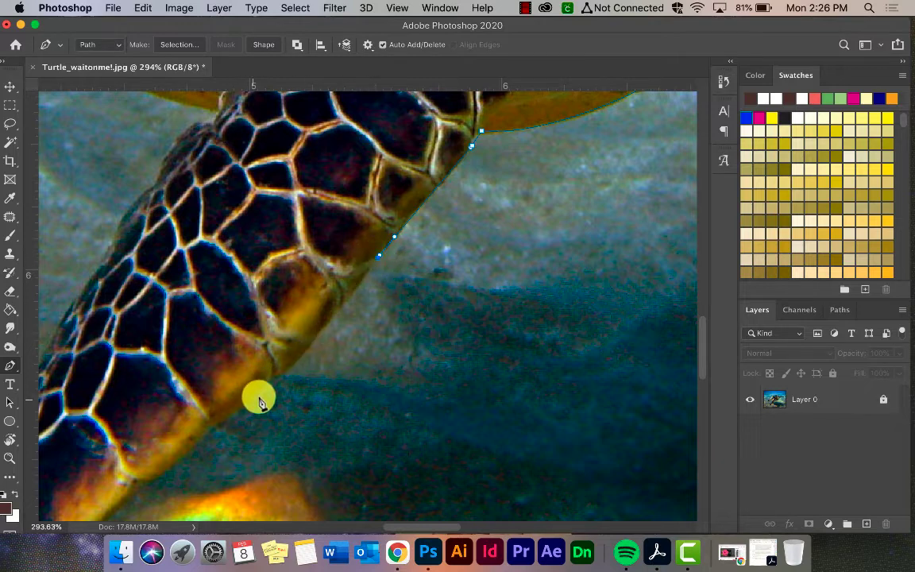
{"action": "left_click", "coordinate": [238, 414]}
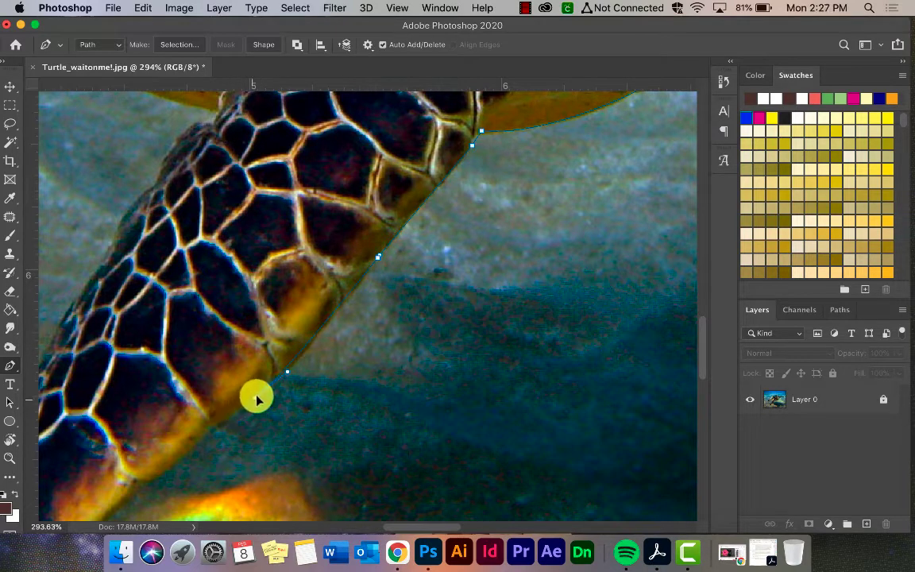
{"action": "left_click", "coordinate": [186, 454]}
{"action": "scroll", "coordinate": [135, 486], "scroll_direction": "down", "scroll_amount": 5}
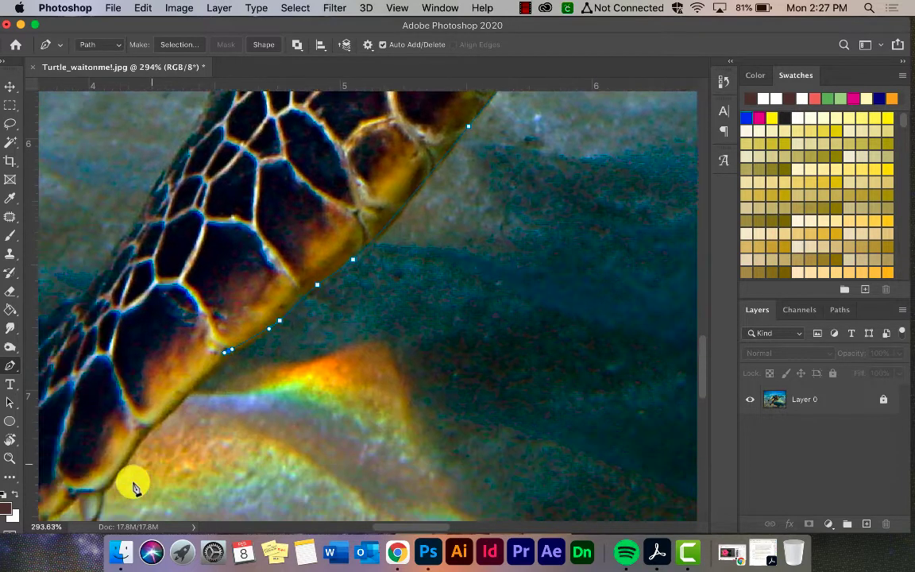
{"action": "scroll", "coordinate": [135, 486], "scroll_direction": "left", "scroll_amount": 5}
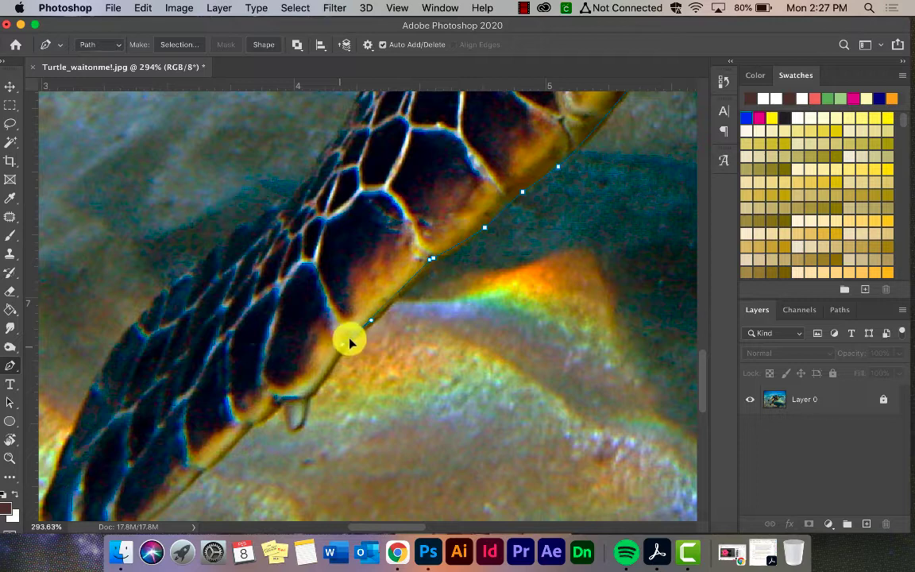
{"action": "left_click", "coordinate": [318, 390]}
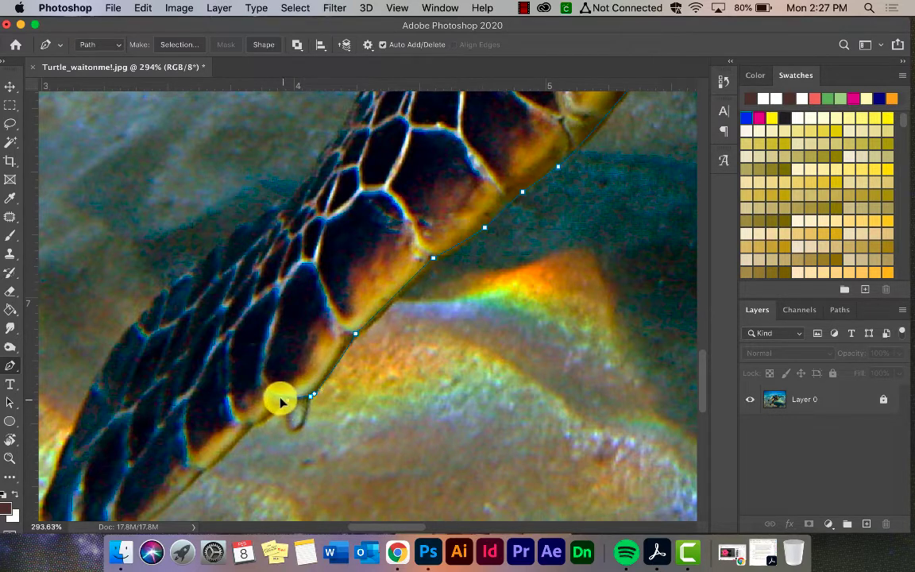
{"action": "left_click", "coordinate": [291, 398]}
{"action": "left_click", "coordinate": [275, 411]}
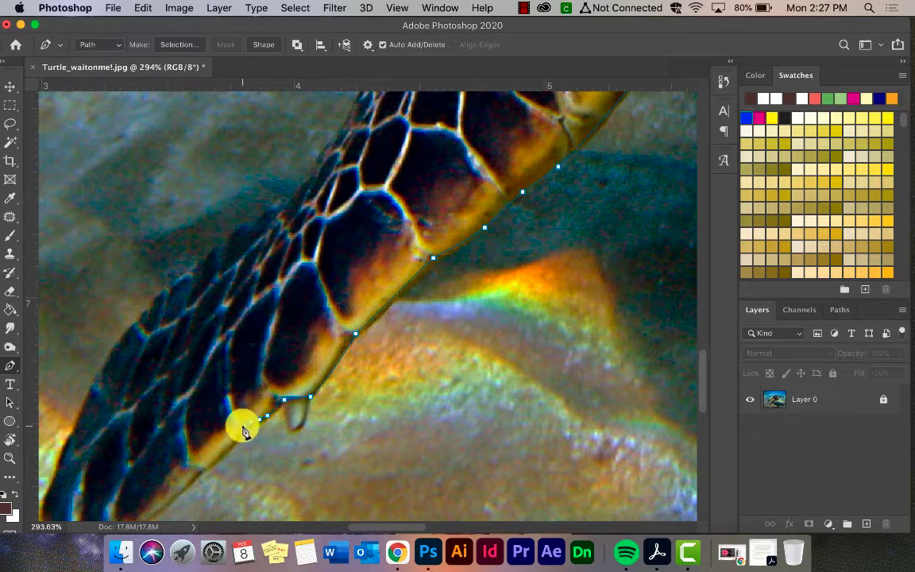
{"action": "scroll", "coordinate": [245, 430], "scroll_direction": "down", "scroll_amount": 4}
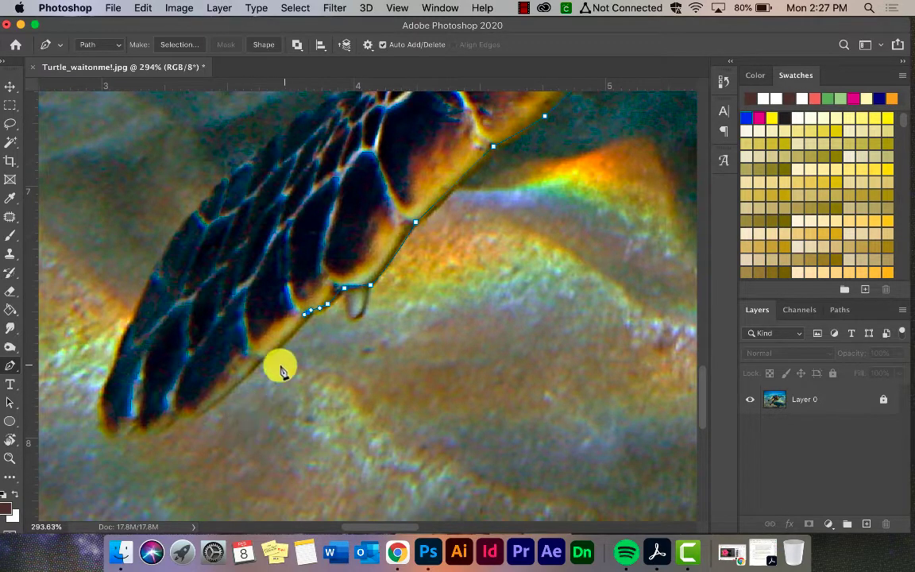
Step: Curve the path along the flipper's lower edge, round its tip and up the upper edge
{"action": "left_click_drag", "start_coordinate": [264, 355], "coordinate": [245, 365]}
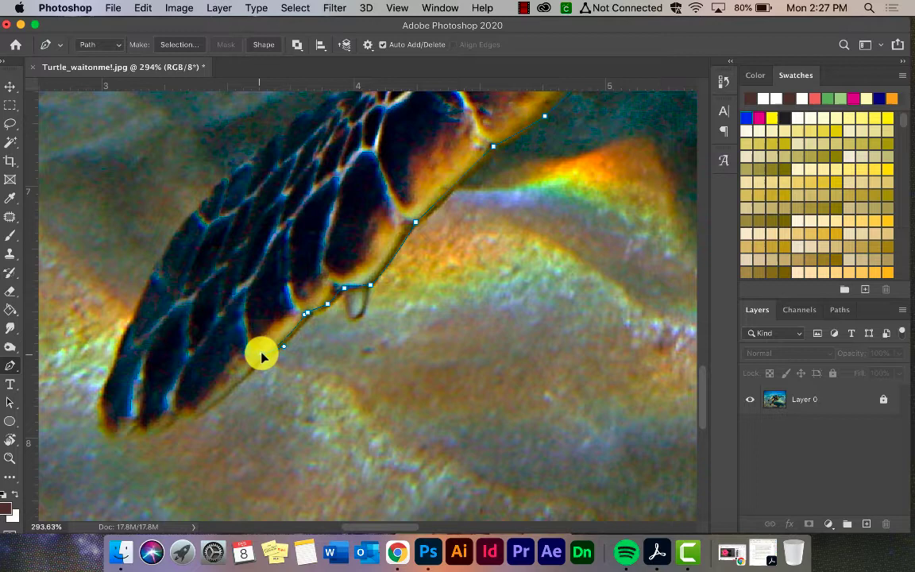
{"action": "mouse_move", "coordinate": [208, 412]}
{"action": "left_mouse_down"}
{"action": "mouse_move", "coordinate": [126, 442]}
{"action": "mouse_move", "coordinate": [102, 397]}
{"action": "mouse_move", "coordinate": [133, 320]}
{"action": "left_mouse_up"}
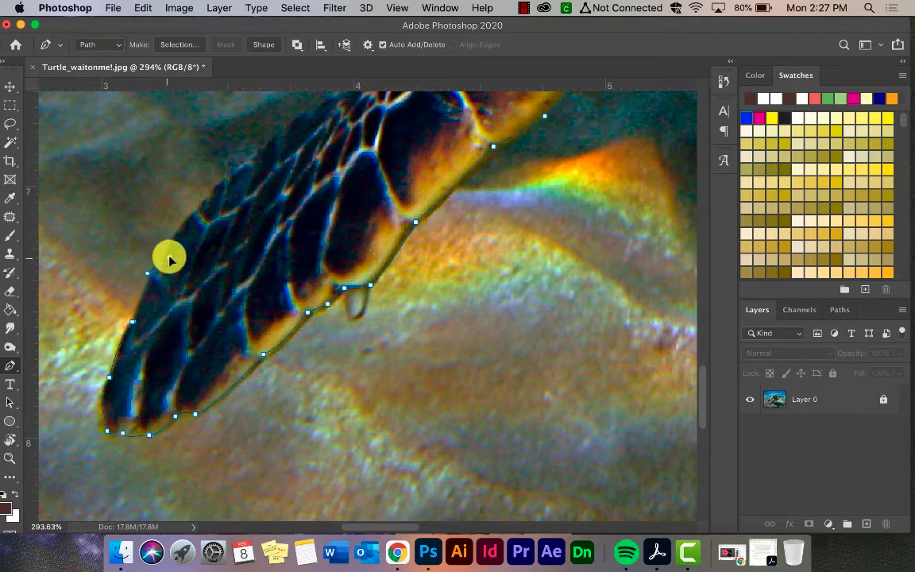
{"action": "mouse_move", "coordinate": [153, 267]}
{"action": "left_mouse_down"}
{"action": "mouse_move", "coordinate": [195, 216]}
{"action": "mouse_move", "coordinate": [212, 213]}
{"action": "left_mouse_up"}
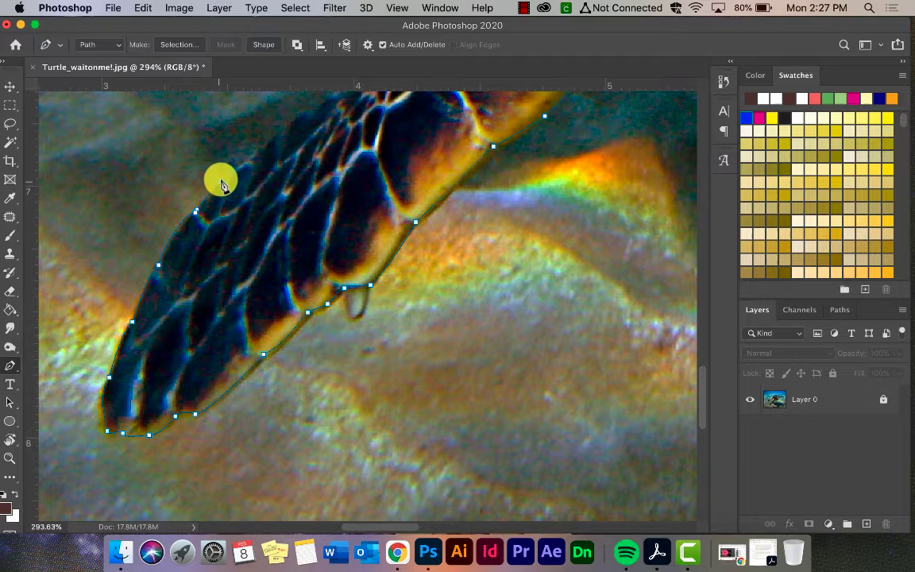
{"action": "left_click_drag", "start_coordinate": [222, 184], "coordinate": [242, 169]}
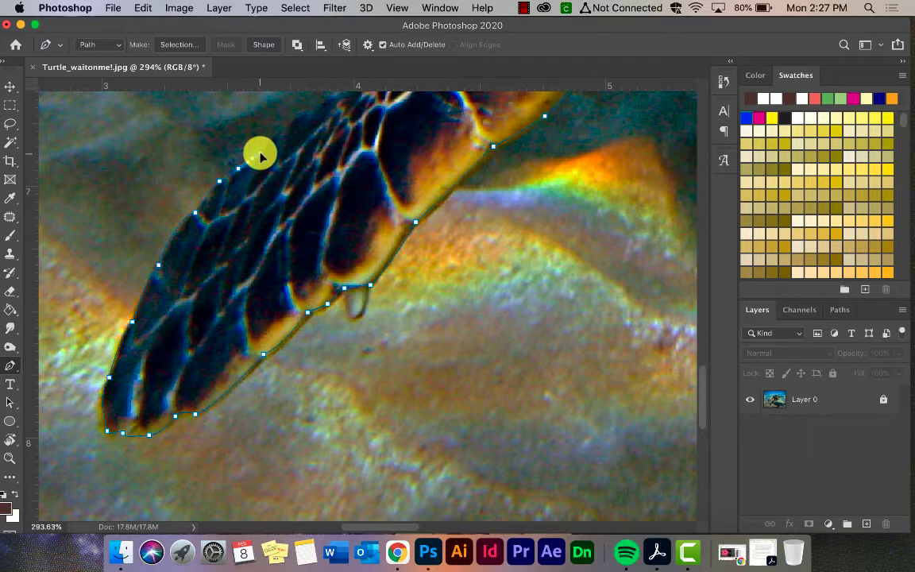
{"action": "scroll", "coordinate": [260, 156], "scroll_direction": "up", "scroll_amount": 5}
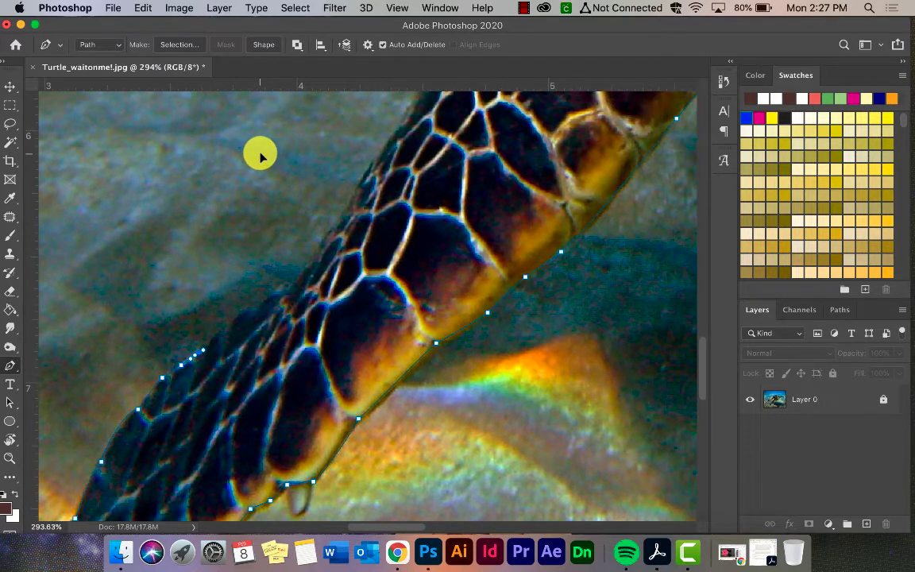
Step: Run the path up the flipper's upper edge to where it meets the body, undoing misplaced anchors
{"action": "left_click", "coordinate": [224, 329]}
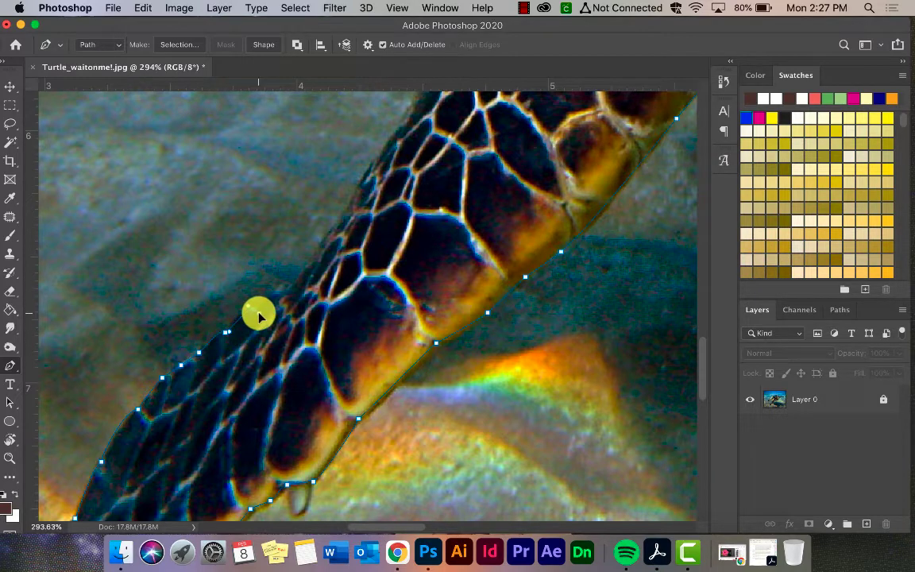
{"action": "key", "text": "super+z"}
{"action": "left_click", "coordinate": [255, 308]}
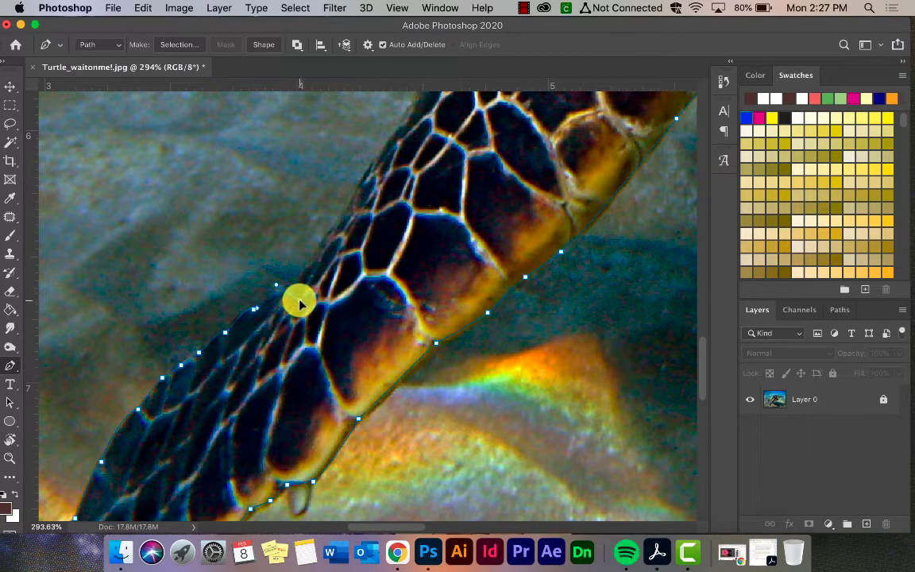
{"action": "scroll", "coordinate": [292, 294], "scroll_direction": "right", "scroll_amount": 5}
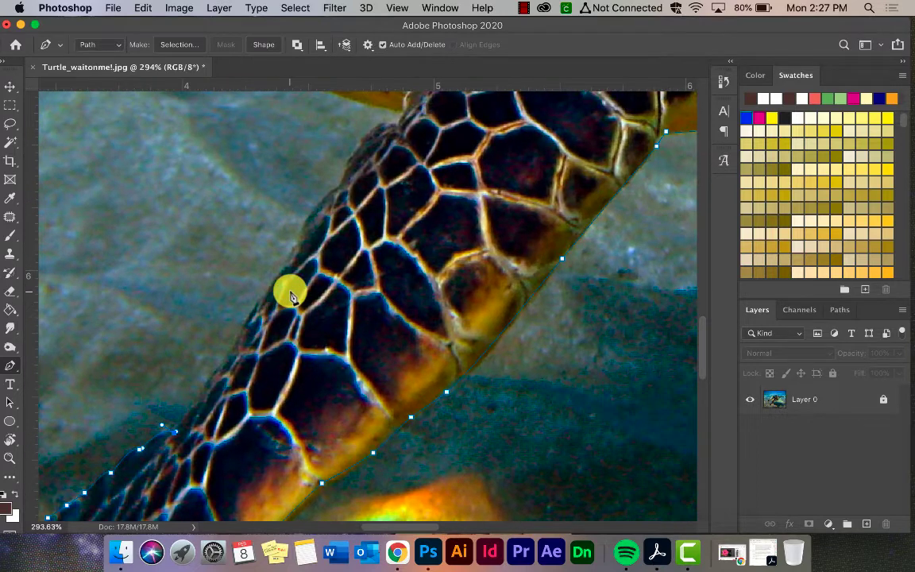
{"action": "key", "text": "super+z"}
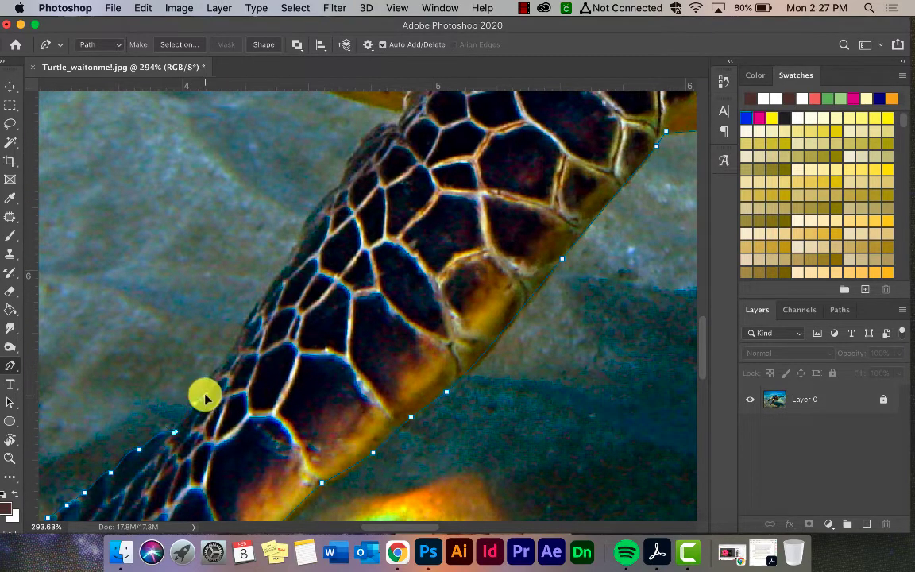
{"action": "left_click", "coordinate": [202, 400]}
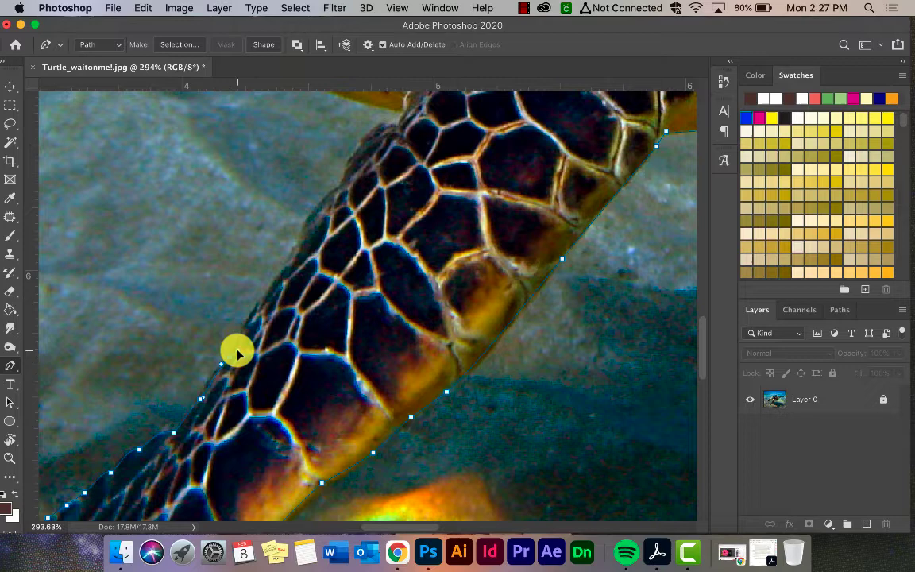
{"action": "left_click", "coordinate": [227, 356]}
{"action": "left_click", "coordinate": [275, 270]}
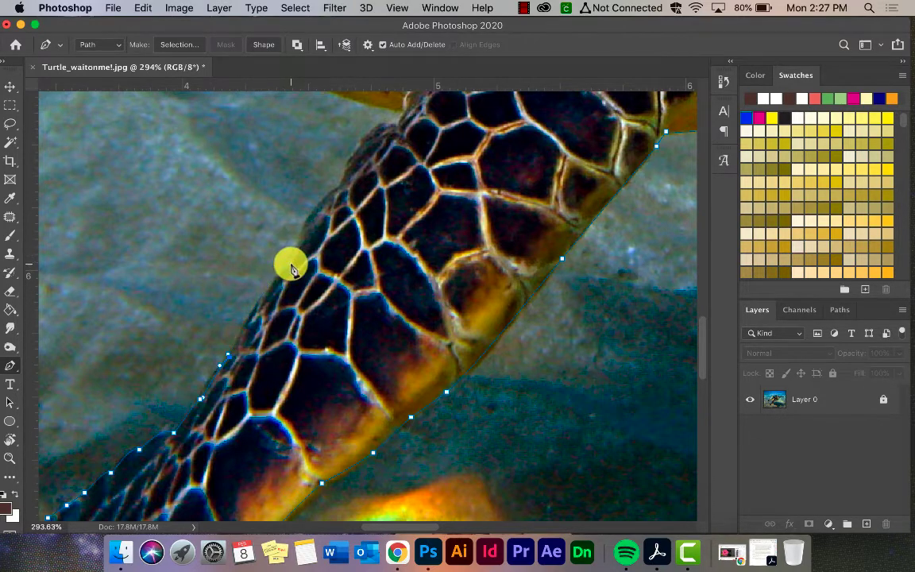
{"action": "left_click_drag", "start_coordinate": [274, 270], "coordinate": [302, 267]}
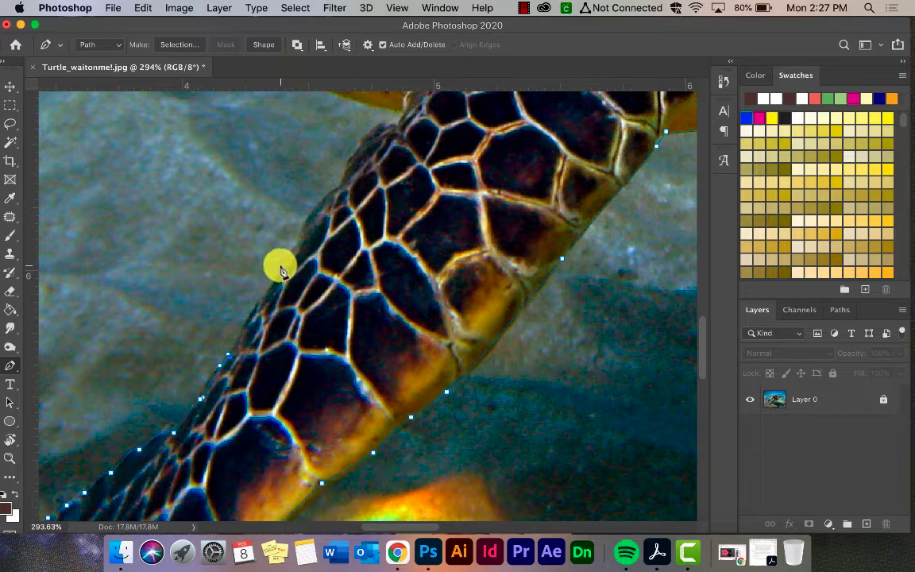
{"action": "key", "text": "ctrl+z"}
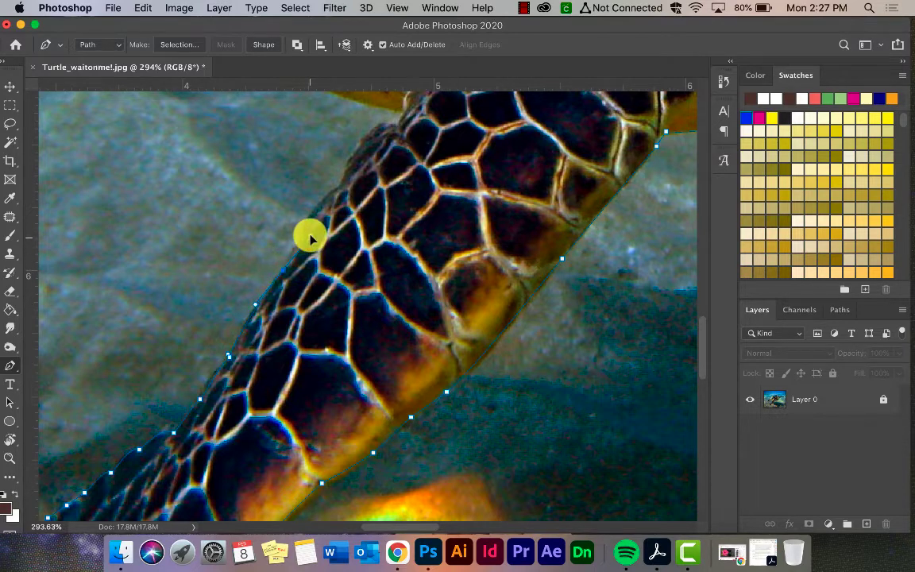
{"action": "left_click", "coordinate": [286, 273]}
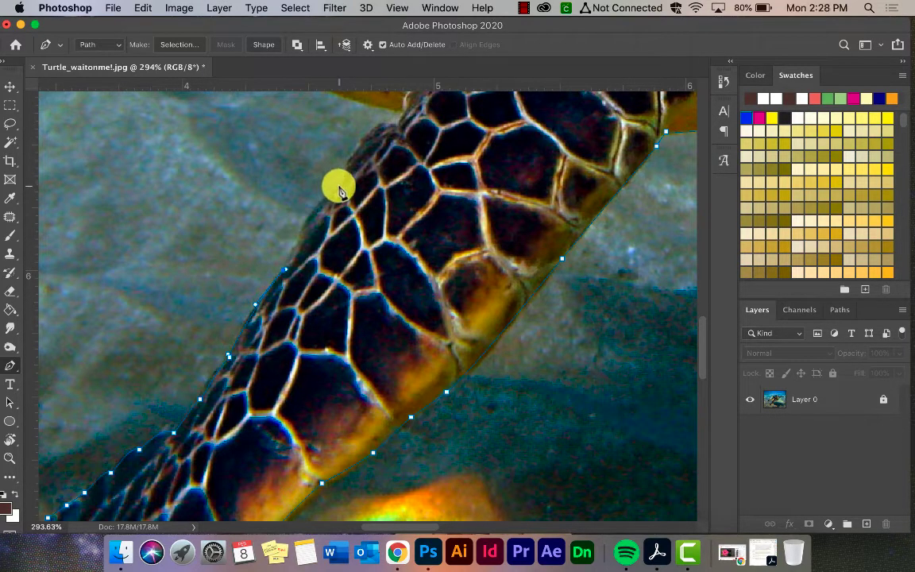
{"action": "left_click_drag", "start_coordinate": [342, 188], "coordinate": [368, 184]}
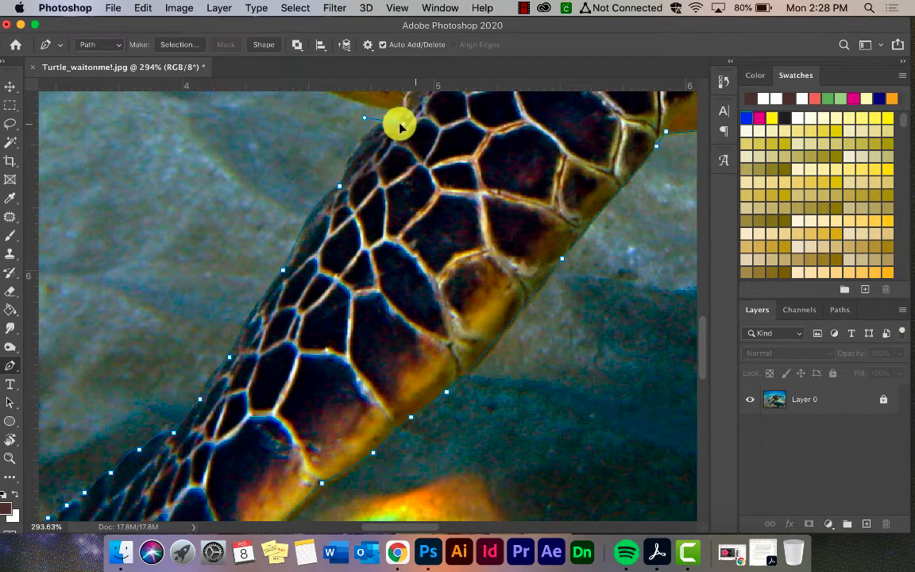
{"action": "scroll", "coordinate": [397, 126], "scroll_direction": "up", "scroll_amount": 8}
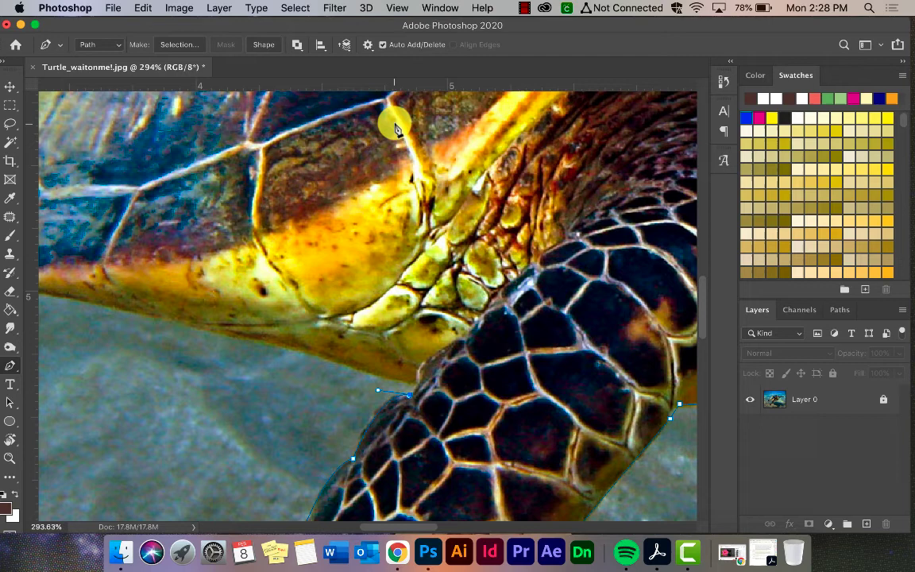
Step: Adjust the last curve and extend the path leftward along the shell's underside
{"action": "left_click_drag", "start_coordinate": [418, 387], "coordinate": [411, 381]}
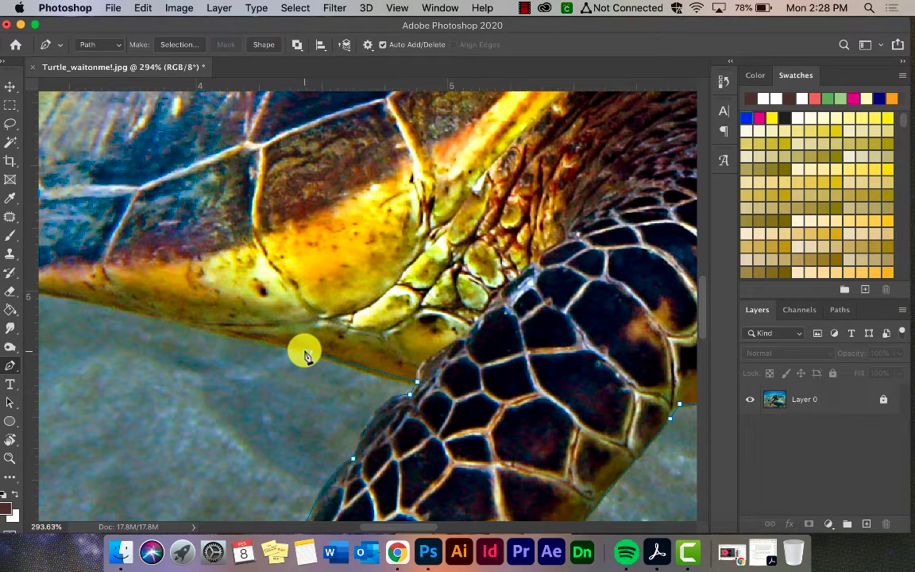
{"action": "left_click", "coordinate": [306, 355]}
{"action": "left_click", "coordinate": [222, 334]}
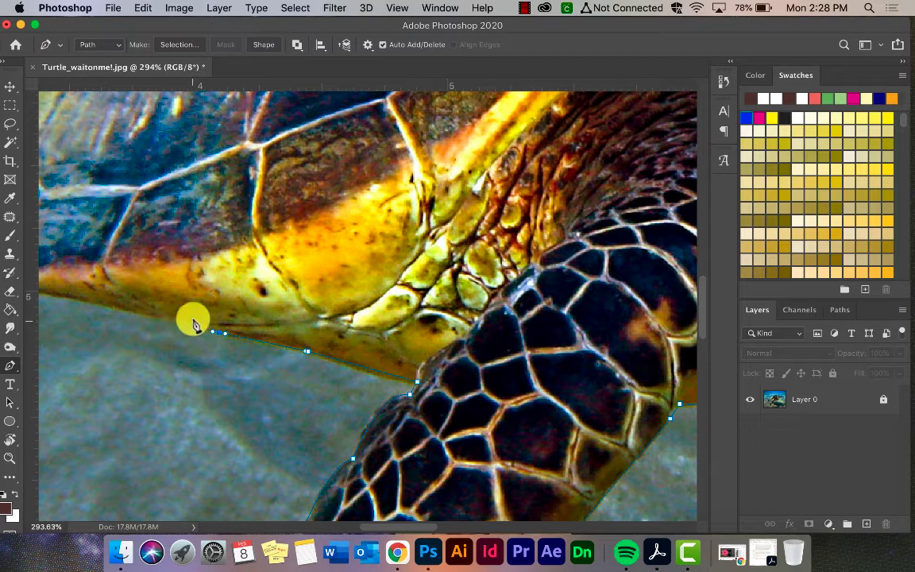
{"action": "scroll", "coordinate": [197, 324], "scroll_direction": "left", "scroll_amount": 5}
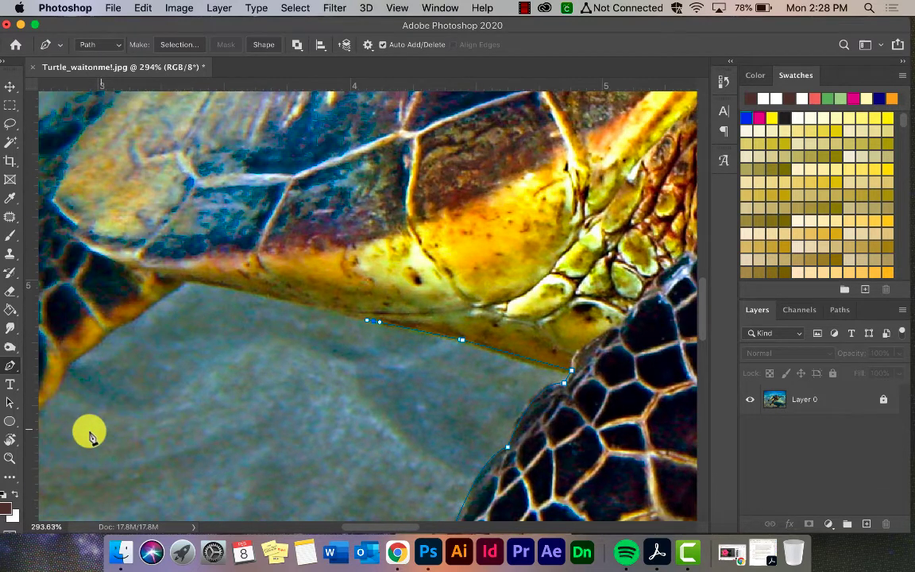
Step: Pan across the shell and flipper to review the path, then resume path drawing with P
{"action": "left_click", "coordinate": [10, 439]}
{"action": "left_click", "coordinate": [68, 438]}
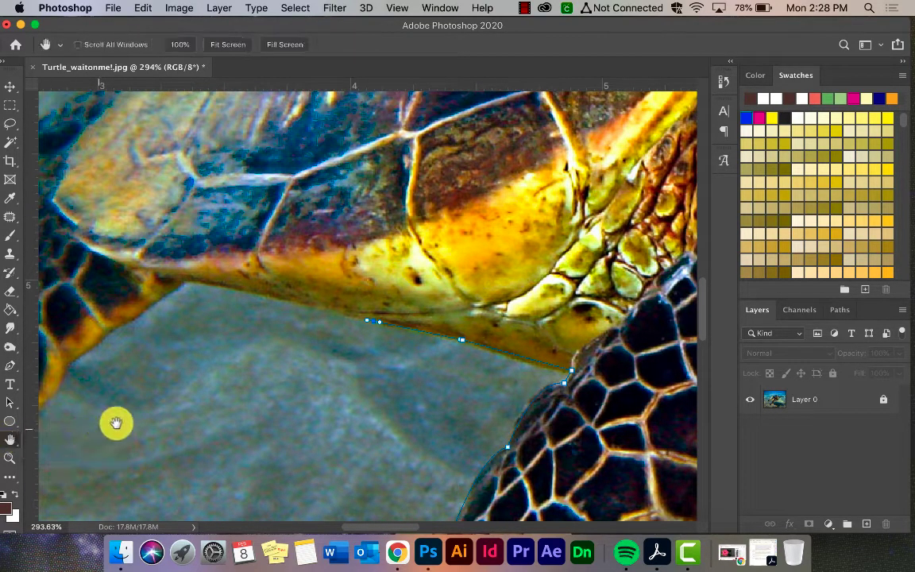
{"action": "mouse_move", "coordinate": [270, 374]}
{"action": "left_mouse_down"}
{"action": "mouse_move", "coordinate": [212, 410]}
{"action": "mouse_move", "coordinate": [225, 363]}
{"action": "mouse_move", "coordinate": [376, 265]}
{"action": "mouse_move", "coordinate": [179, 402]}
{"action": "left_mouse_up"}
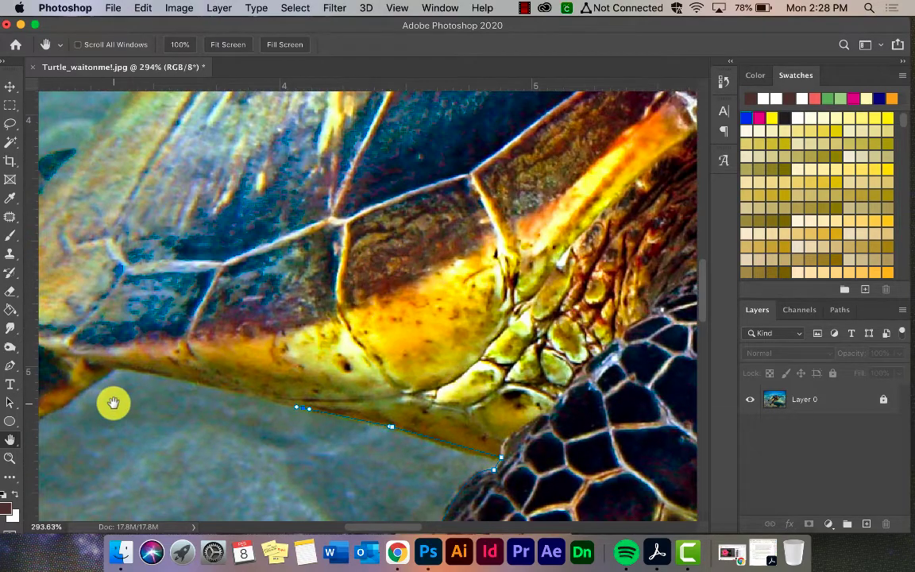
{"action": "mouse_move", "coordinate": [114, 403]}
{"action": "left_mouse_down"}
{"action": "mouse_move", "coordinate": [296, 336]}
{"action": "mouse_move", "coordinate": [373, 330]}
{"action": "mouse_move", "coordinate": [537, 261]}
{"action": "mouse_move", "coordinate": [344, 355]}
{"action": "mouse_move", "coordinate": [505, 284]}
{"action": "mouse_move", "coordinate": [326, 333]}
{"action": "mouse_move", "coordinate": [451, 305]}
{"action": "mouse_move", "coordinate": [395, 372]}
{"action": "mouse_move", "coordinate": [320, 365]}
{"action": "left_mouse_up"}
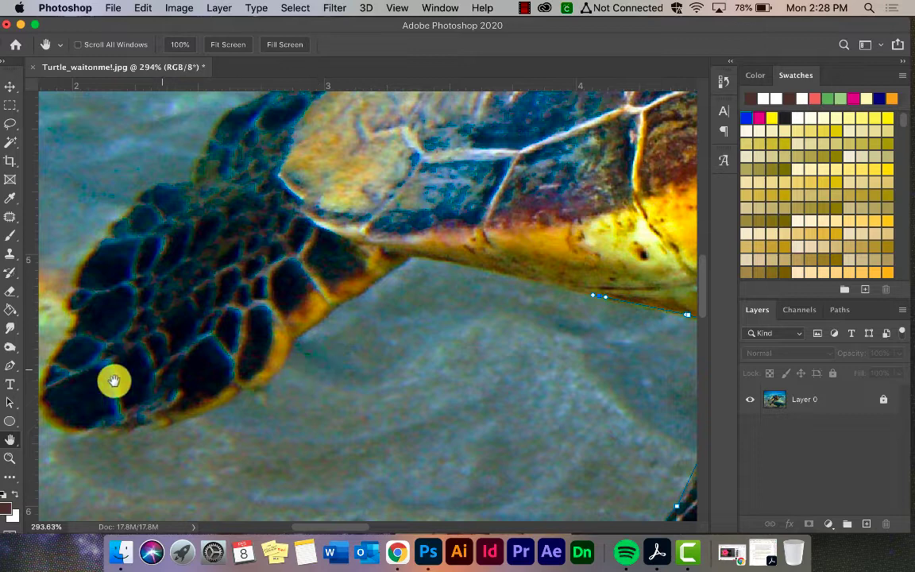
{"action": "left_click", "coordinate": [11, 86]}
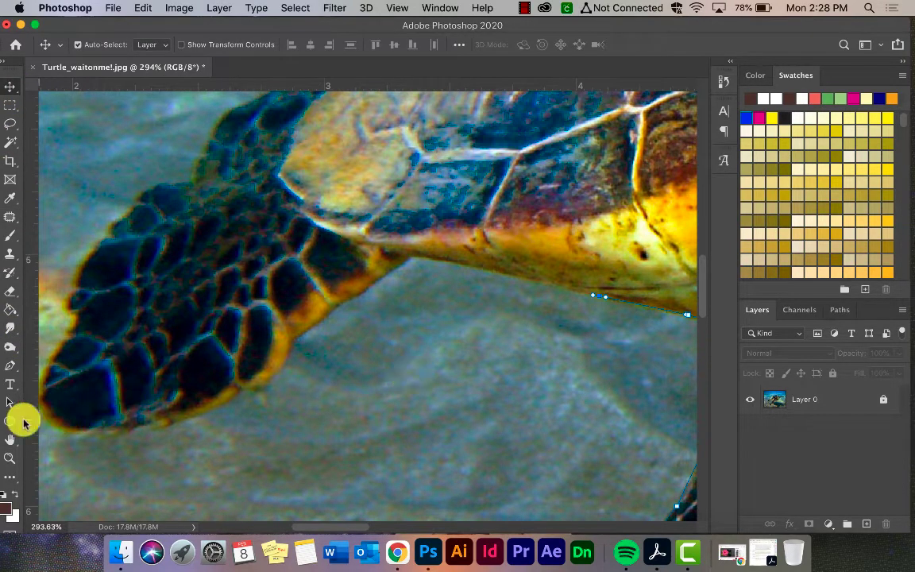
{"action": "left_click_drag", "start_coordinate": [384, 369], "coordinate": [94, 368]}
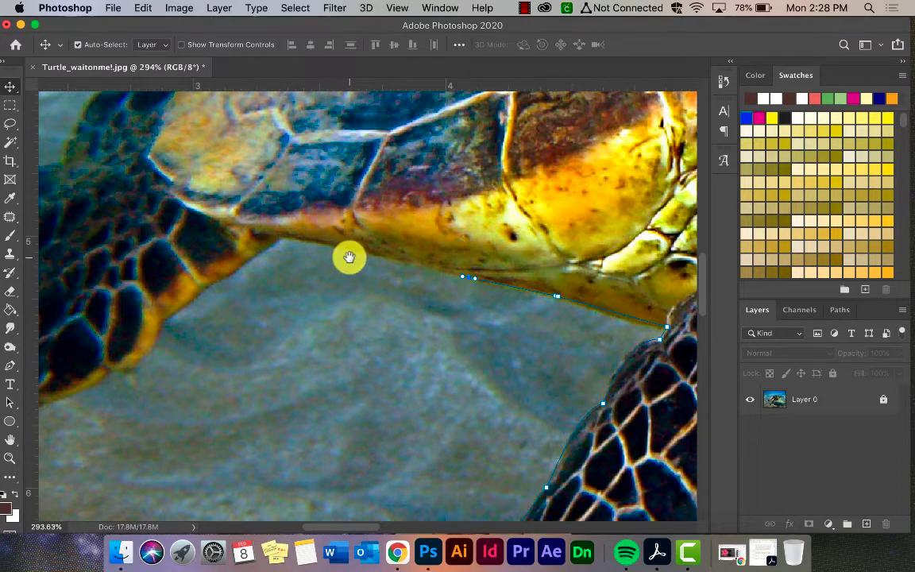
{"action": "mouse_move", "coordinate": [338, 212]}
{"action": "left_mouse_down"}
{"action": "mouse_move", "coordinate": [684, 387]}
{"action": "mouse_move", "coordinate": [111, 369]}
{"action": "left_mouse_up"}
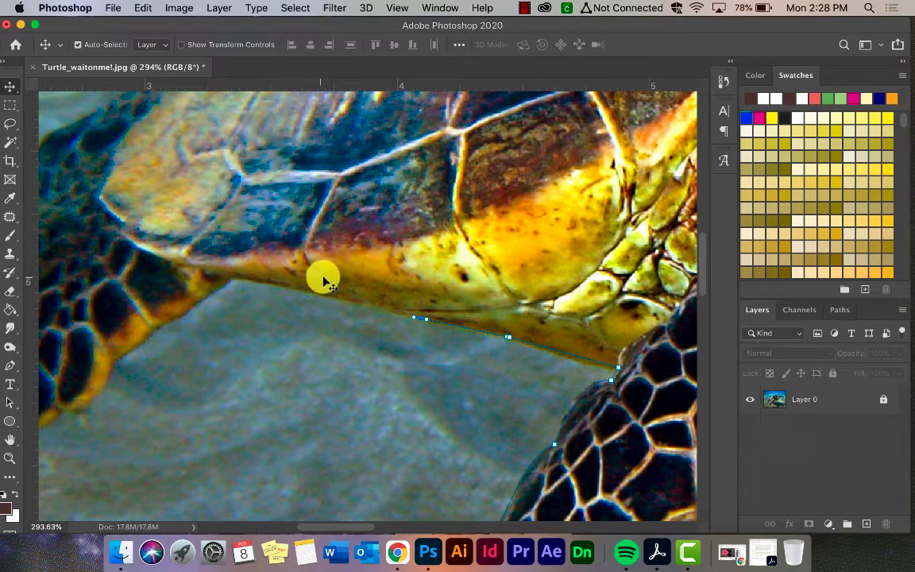
{"action": "mouse_move", "coordinate": [465, 135]}
{"action": "left_mouse_down"}
{"action": "mouse_move", "coordinate": [459, 275]}
{"action": "mouse_move", "coordinate": [500, 135]}
{"action": "left_mouse_up"}
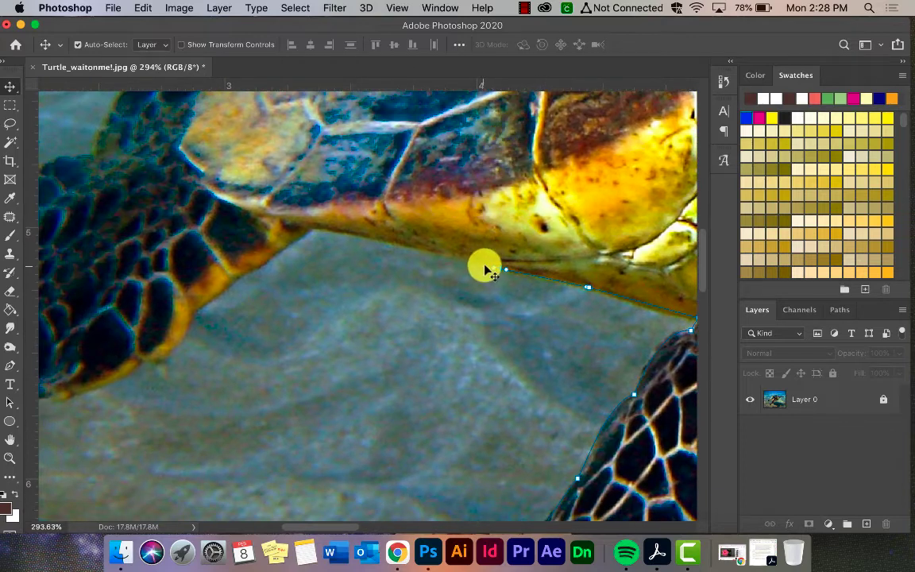
{"action": "key", "text": "p"}
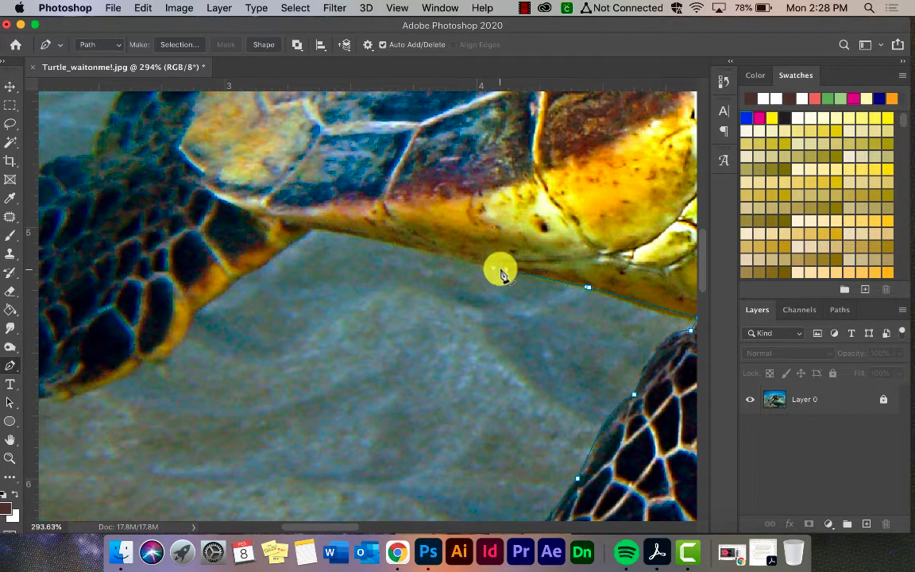
Step: Trace the path along the left flipper's underside and round its tip
{"action": "left_click", "coordinate": [316, 231]}
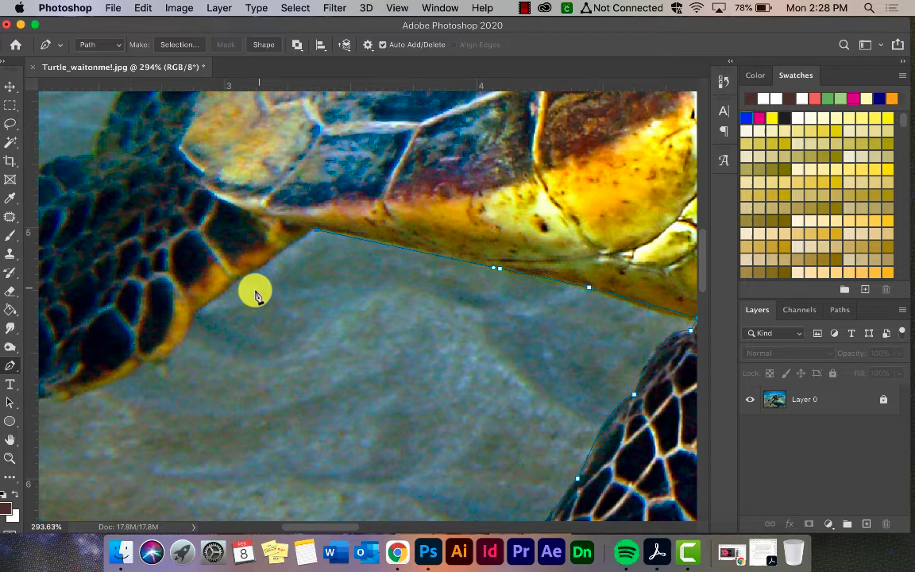
{"action": "left_click_drag", "start_coordinate": [258, 270], "coordinate": [243, 275]}
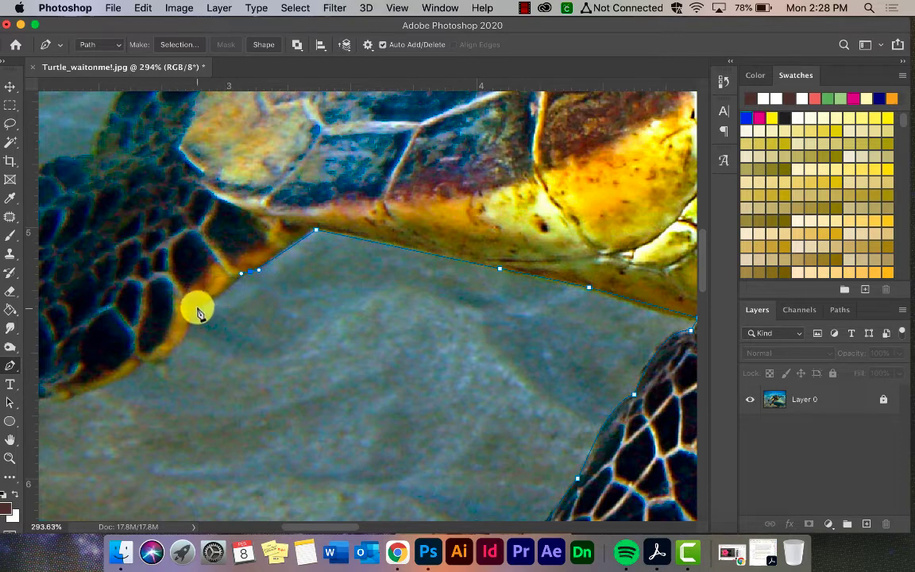
{"action": "mouse_move", "coordinate": [184, 335]}
{"action": "left_mouse_down"}
{"action": "mouse_move", "coordinate": [152, 366]}
{"action": "mouse_move", "coordinate": [335, 363]}
{"action": "left_mouse_up"}
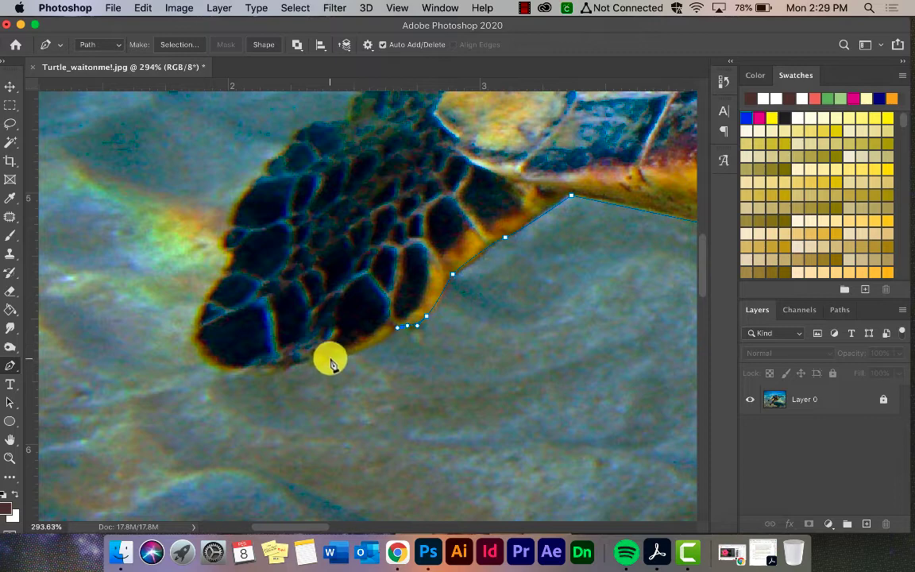
{"action": "left_click_drag", "start_coordinate": [321, 355], "coordinate": [310, 368]}
{"action": "scroll", "coordinate": [336, 366], "scroll_direction": "up", "scroll_amount": 5}
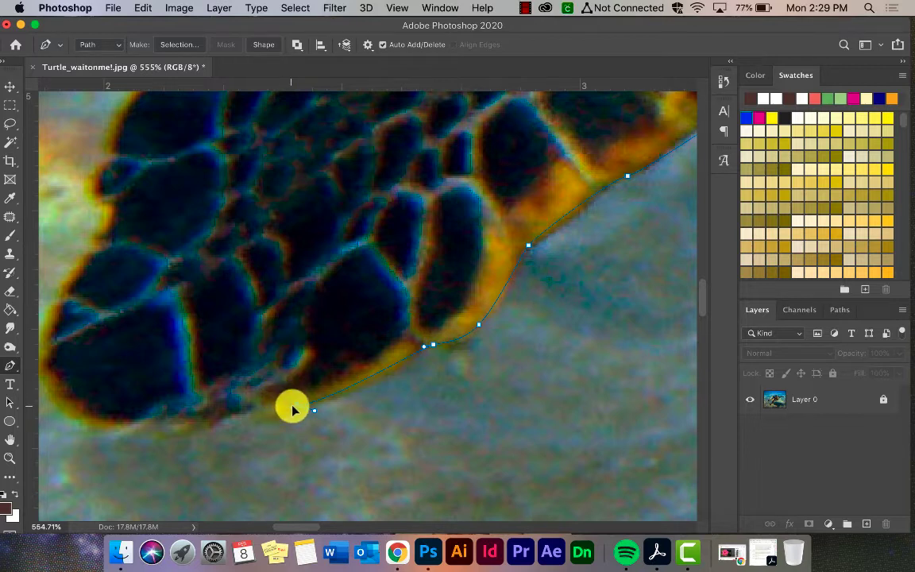
{"action": "left_click_drag", "start_coordinate": [296, 410], "coordinate": [238, 419]}
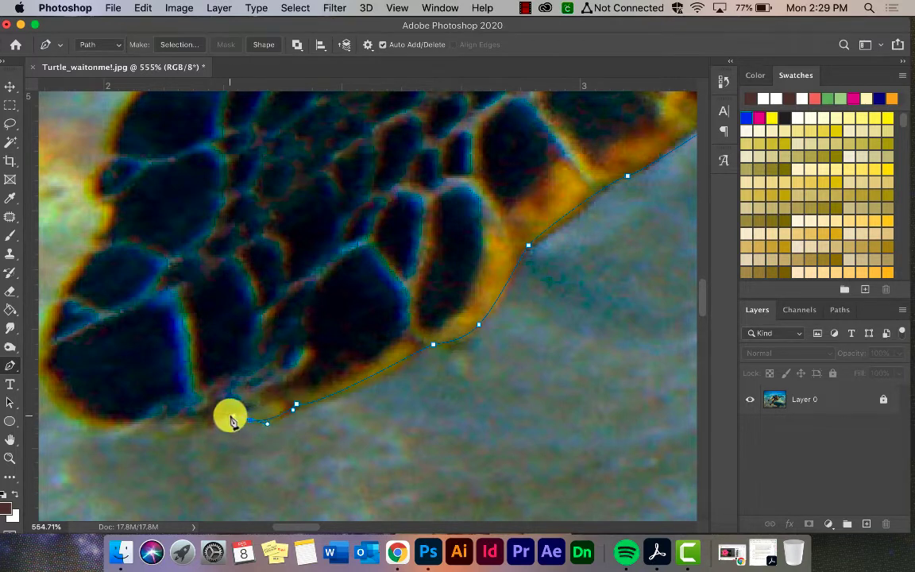
{"action": "left_click", "coordinate": [251, 419]}
{"action": "left_click", "coordinate": [211, 431]}
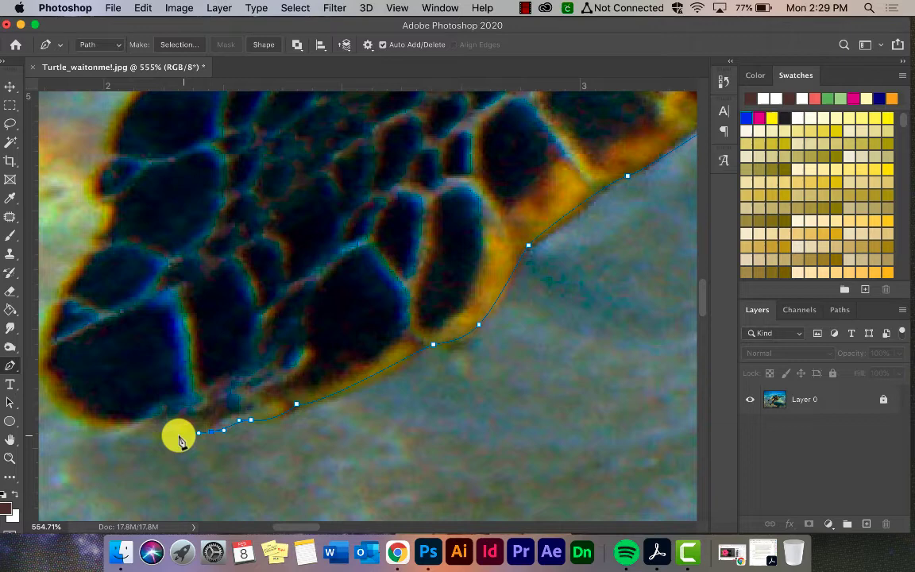
{"action": "left_click_drag", "start_coordinate": [164, 431], "coordinate": [155, 430]}
{"action": "scroll", "coordinate": [123, 397], "scroll_direction": "up", "scroll_amount": 5}
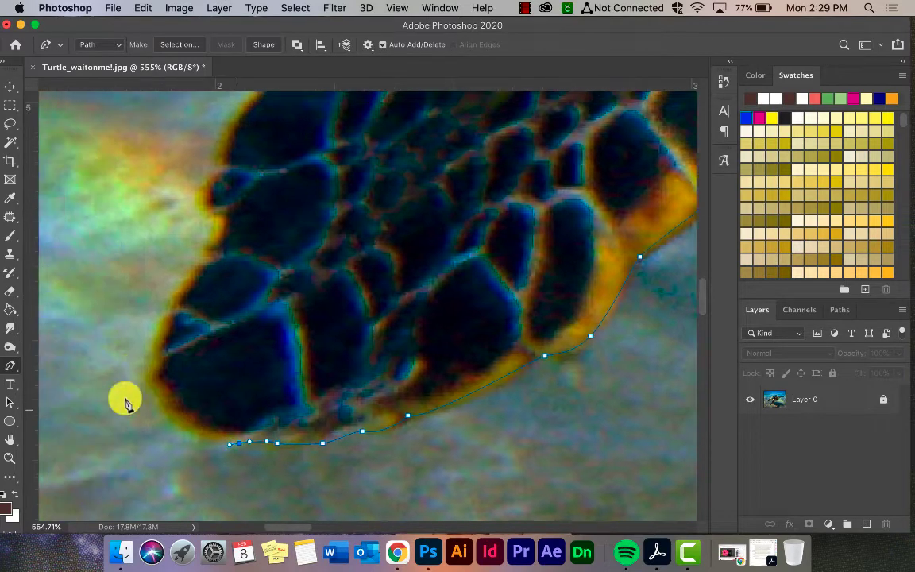
{"action": "scroll", "coordinate": [123, 397], "scroll_direction": "left", "scroll_amount": 3}
{"action": "left_click_drag", "start_coordinate": [214, 314], "coordinate": [258, 218]}
Step: Run the path up the flipper's outer and upper edges, undoing misplaced anchors
{"action": "left_click", "coordinate": [217, 309]}
{"action": "left_click", "coordinate": [261, 243]}
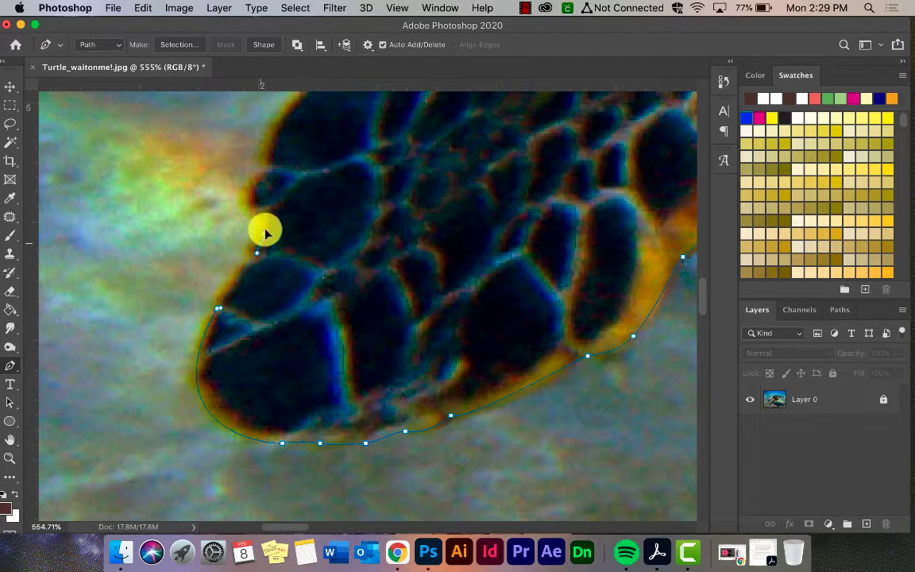
{"action": "left_click", "coordinate": [254, 208]}
{"action": "left_click", "coordinate": [258, 174]}
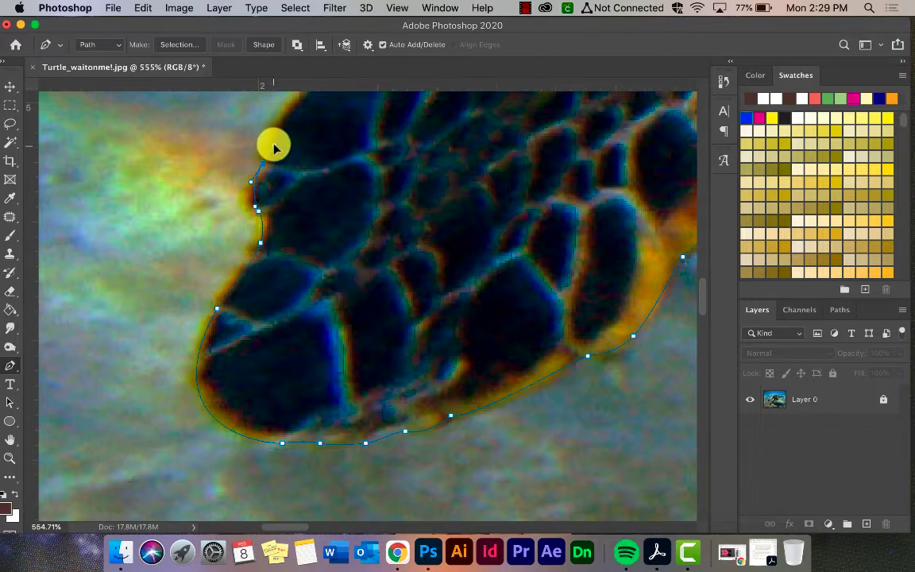
{"action": "key", "text": "ctrl+z"}
{"action": "scroll", "coordinate": [262, 169], "scroll_direction": "up", "scroll_amount": 5}
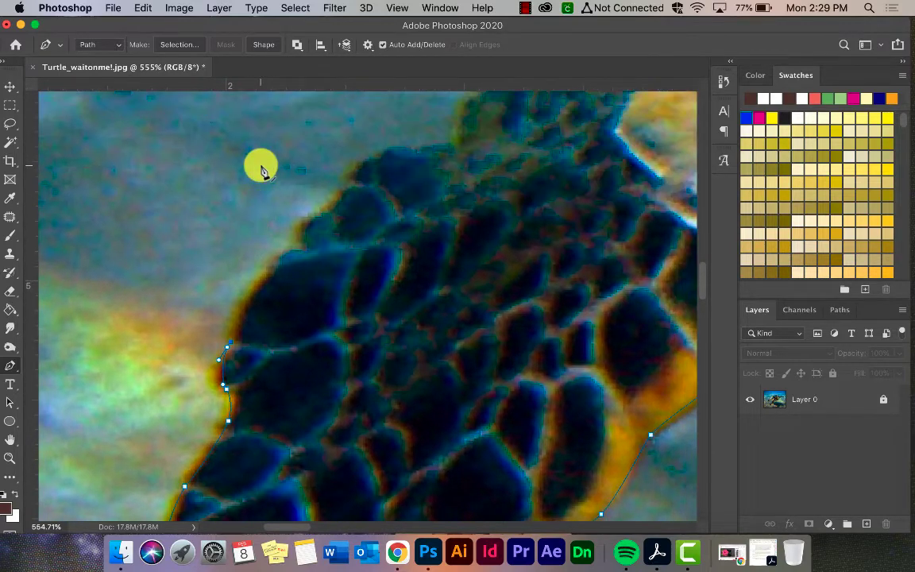
{"action": "left_click_drag", "start_coordinate": [288, 248], "coordinate": [312, 244]}
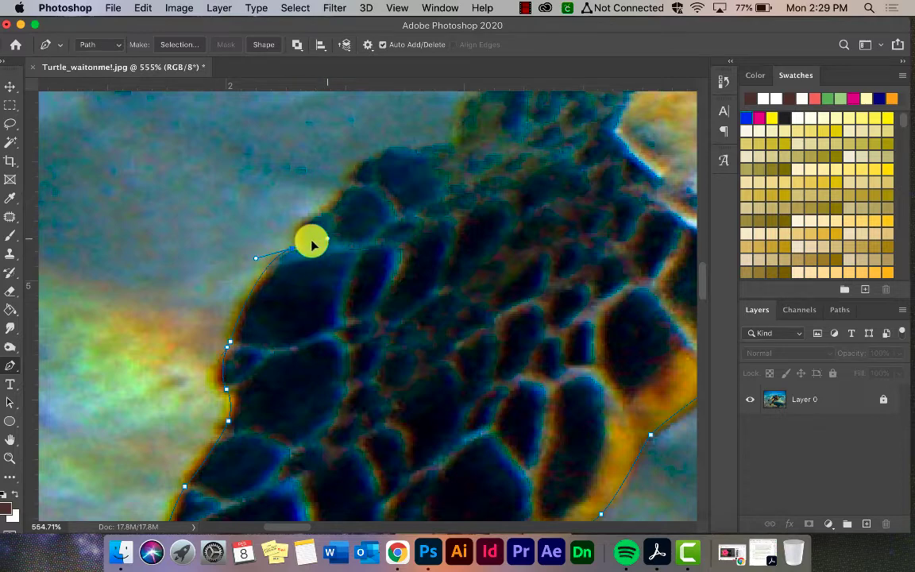
{"action": "left_click", "coordinate": [327, 208]}
{"action": "left_click", "coordinate": [342, 190]}
{"action": "left_click_drag", "start_coordinate": [370, 159], "coordinate": [427, 148]}
{"action": "left_click", "coordinate": [356, 164]}
{"action": "scroll", "coordinate": [455, 141], "scroll_direction": "down", "scroll_amount": 2}
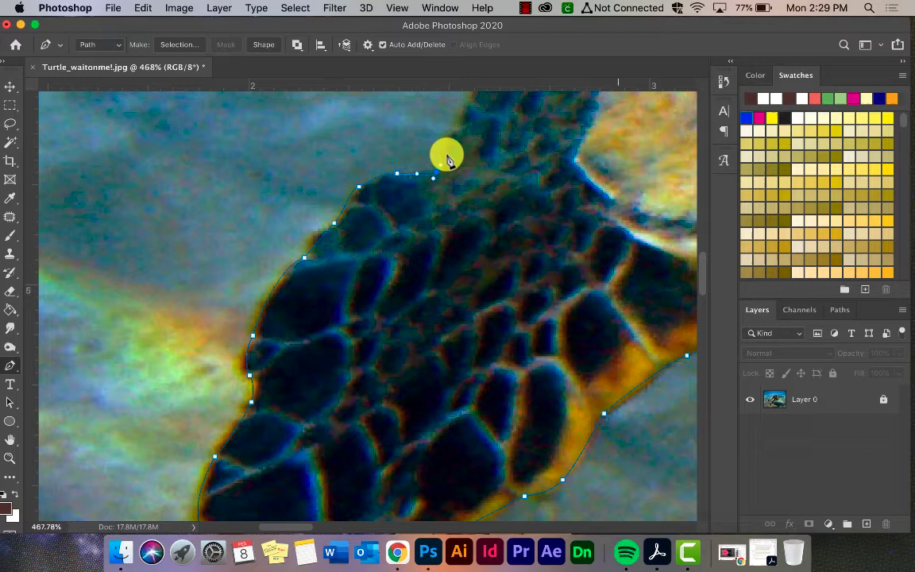
{"action": "scroll", "coordinate": [455, 142], "scroll_direction": "down", "scroll_amount": 1}
{"action": "scroll", "coordinate": [455, 141], "scroll_direction": "down", "scroll_amount": 2}
{"action": "scroll", "coordinate": [449, 155], "scroll_direction": "down", "scroll_amount": 1}
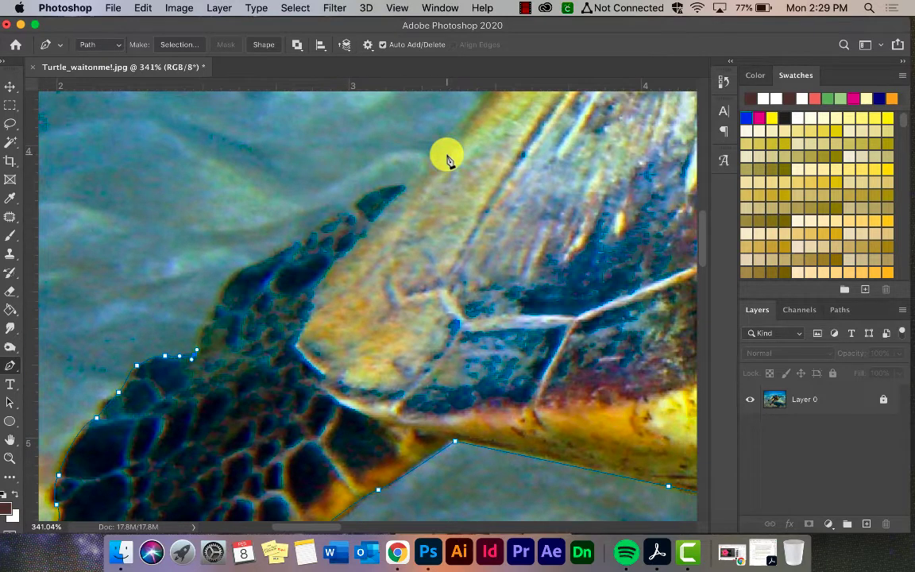
Step: Add anchors along the flipper top to where it meets the shell
{"action": "left_click", "coordinate": [223, 272]}
{"action": "left_click", "coordinate": [264, 255]}
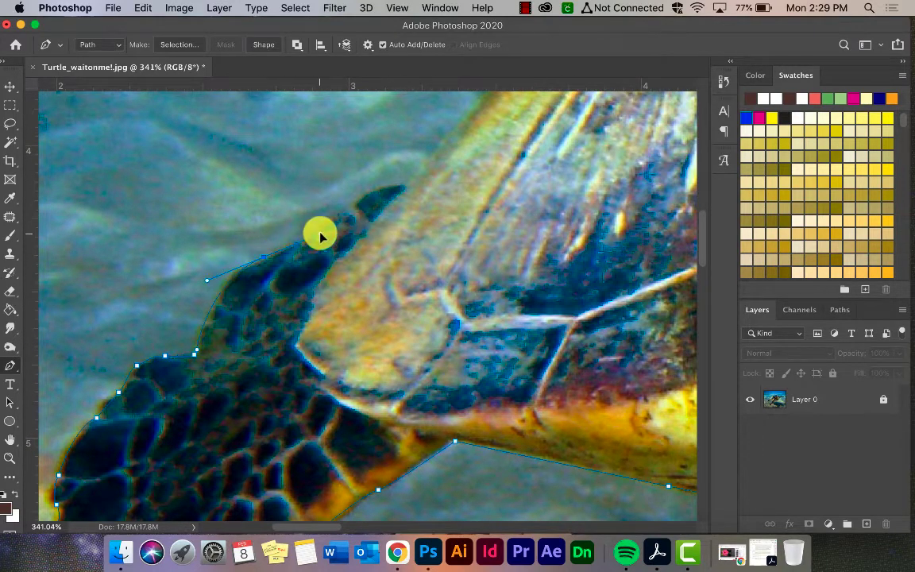
{"action": "left_click", "coordinate": [320, 228]}
{"action": "left_click", "coordinate": [355, 197]}
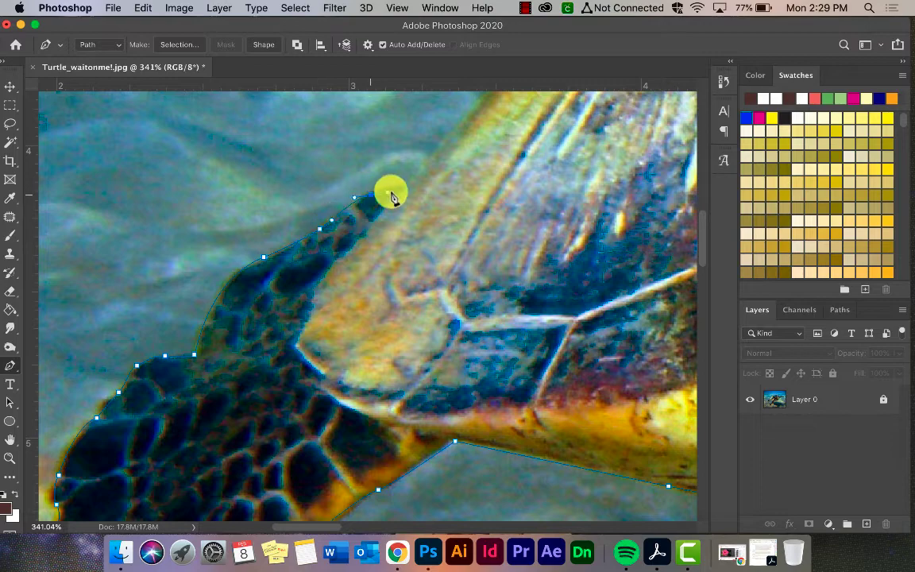
{"action": "left_click", "coordinate": [388, 192]}
{"action": "scroll", "coordinate": [403, 189], "scroll_direction": "down", "scroll_amount": 5}
{"action": "scroll", "coordinate": [403, 189], "scroll_direction": "right", "scroll_amount": 5}
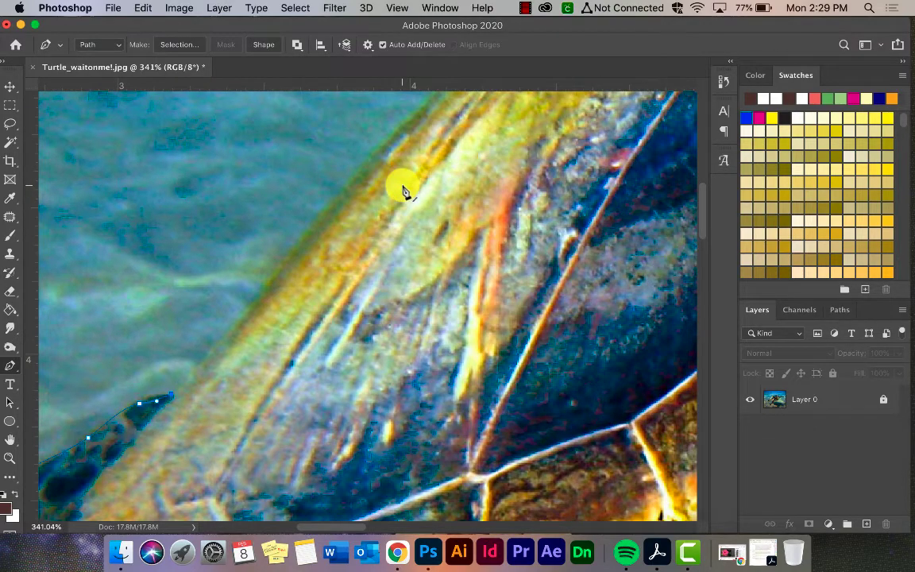
{"action": "scroll", "coordinate": [400, 196], "scroll_direction": "down", "scroll_amount": 3}
{"action": "scroll", "coordinate": [399, 196], "scroll_direction": "down", "scroll_amount": 2}
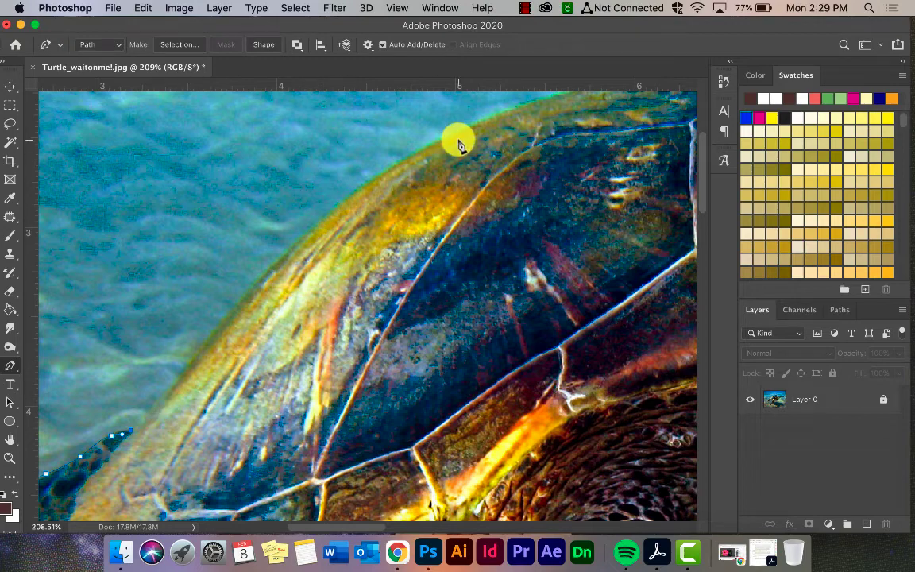
{"action": "scroll", "coordinate": [459, 143], "scroll_direction": "down", "scroll_amount": 3}
{"action": "scroll", "coordinate": [459, 143], "scroll_direction": "up", "scroll_amount": 1}
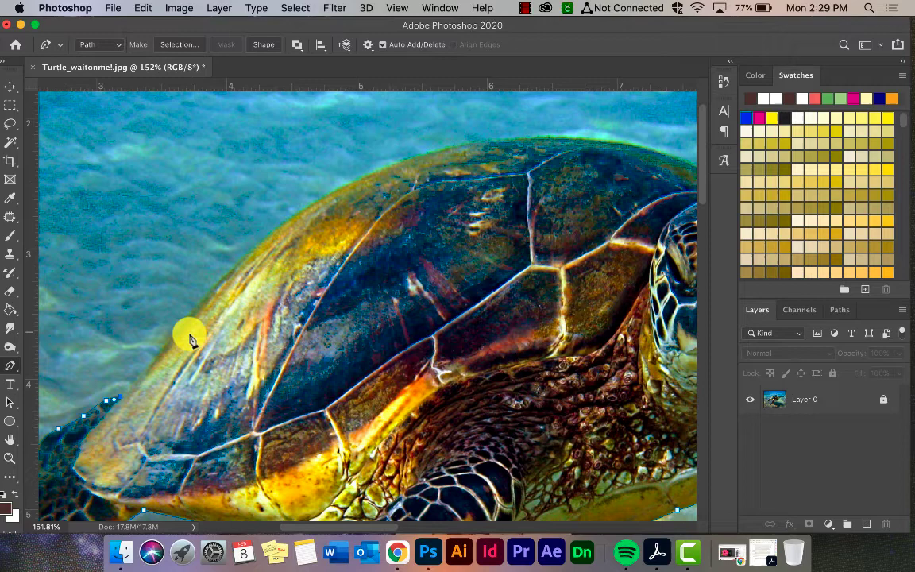
Step: Curve the path over the shell's top edge to the back of the head
{"action": "mouse_move", "coordinate": [425, 159]}
{"action": "left_mouse_down"}
{"action": "mouse_move", "coordinate": [579, 95]}
{"action": "mouse_move", "coordinate": [629, 119]}
{"action": "mouse_move", "coordinate": [657, 113]}
{"action": "left_mouse_up"}
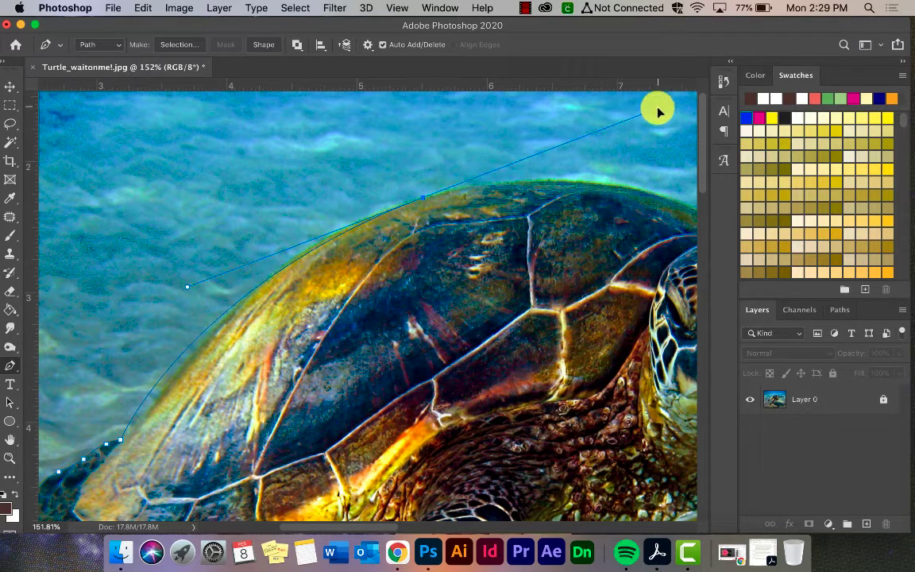
{"action": "key", "text": "cmd+z"}
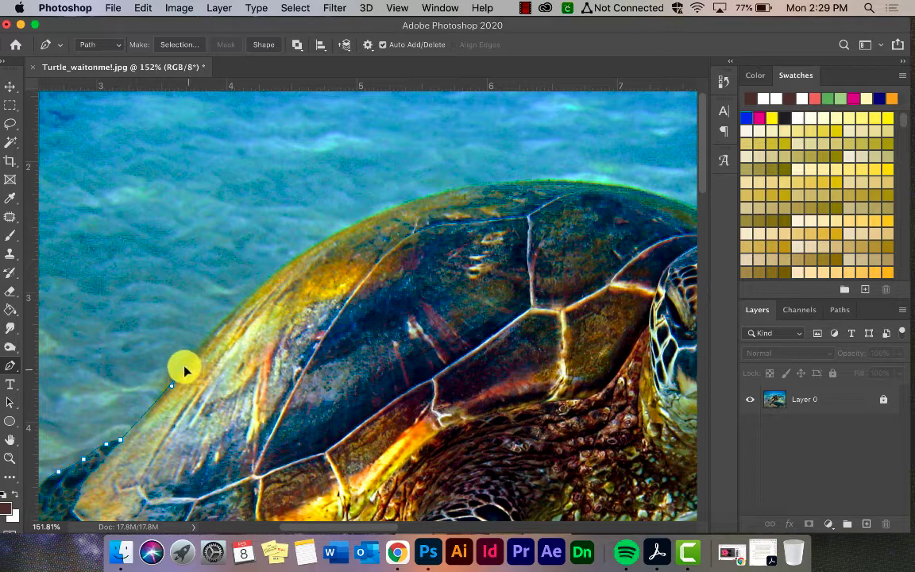
{"action": "scroll", "coordinate": [627, 199], "scroll_direction": "right", "scroll_amount": 5}
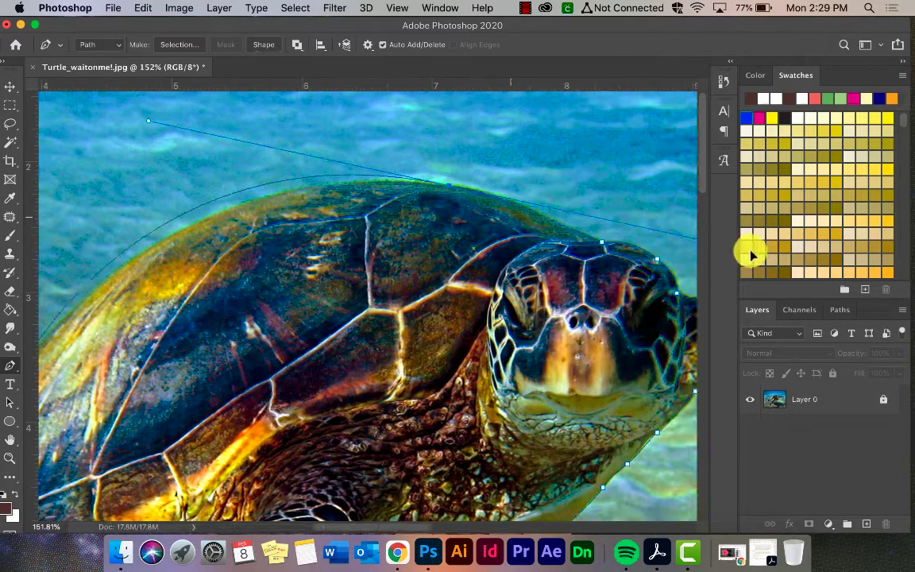
{"action": "scroll", "coordinate": [476, 199], "scroll_direction": "right", "scroll_amount": 5}
{"action": "scroll", "coordinate": [387, 153], "scroll_direction": "down", "scroll_amount": 3}
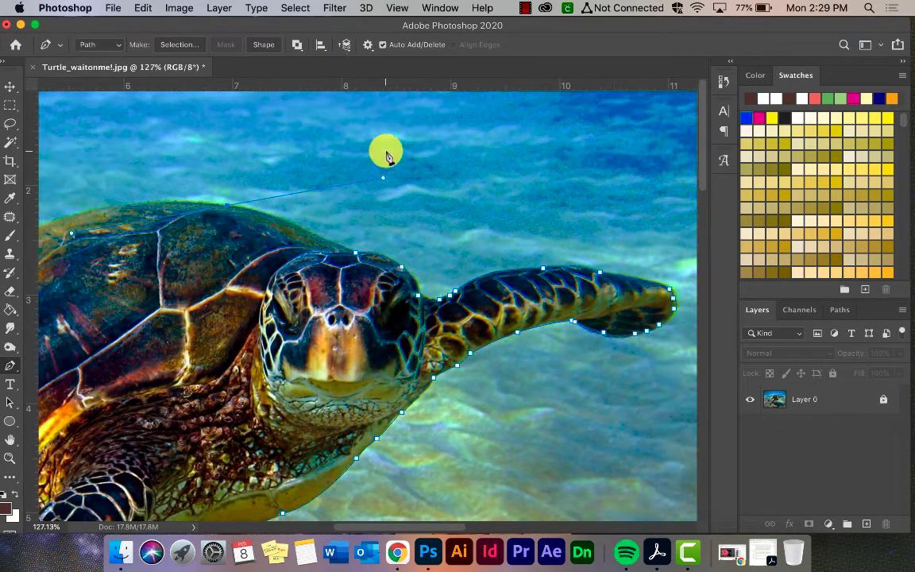
{"action": "scroll", "coordinate": [387, 153], "scroll_direction": "left", "scroll_amount": 5}
{"action": "scroll", "coordinate": [387, 153], "scroll_direction": "left", "scroll_amount": 5}
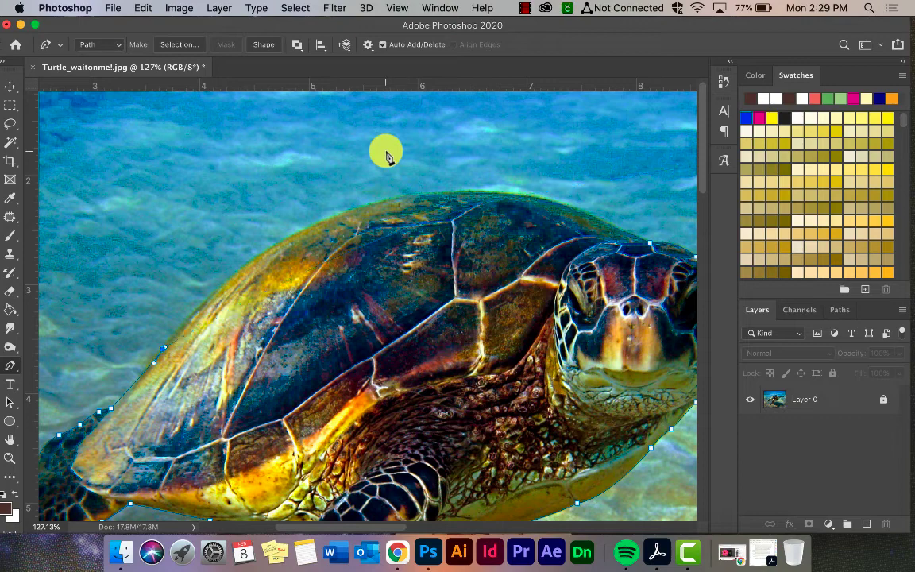
{"action": "mouse_move", "coordinate": [514, 197]}
{"action": "left_mouse_down"}
{"action": "mouse_move", "coordinate": [711, 223]}
{"action": "mouse_move", "coordinate": [606, 228]}
{"action": "mouse_move", "coordinate": [597, 220]}
{"action": "mouse_move", "coordinate": [584, 238]}
{"action": "mouse_move", "coordinate": [580, 228]}
{"action": "mouse_move", "coordinate": [598, 220]}
{"action": "left_mouse_up"}
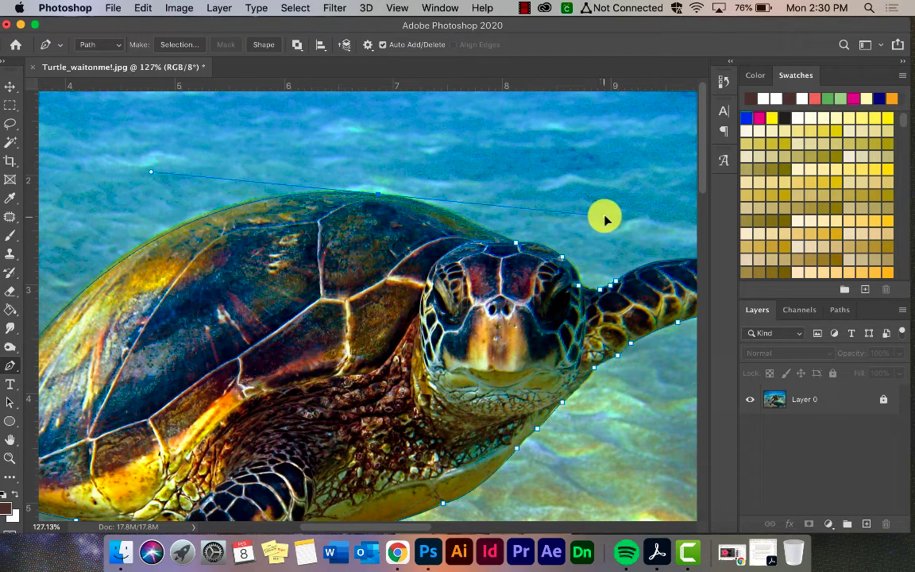
{"action": "mouse_move", "coordinate": [605, 220]}
{"action": "left_mouse_down"}
{"action": "mouse_move", "coordinate": [620, 212]}
{"action": "mouse_move", "coordinate": [436, 207]}
{"action": "left_mouse_up"}
{"action": "left_click", "coordinate": [385, 198]}
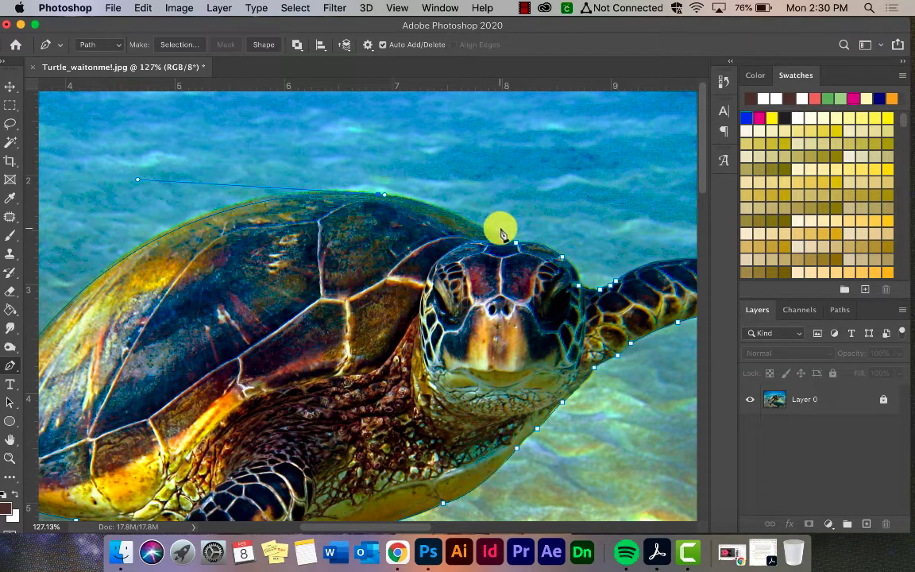
Step: End path drawing and inspect the anchor curves around the turtle's head
{"action": "left_click", "coordinate": [545, 261], "text": "super"}
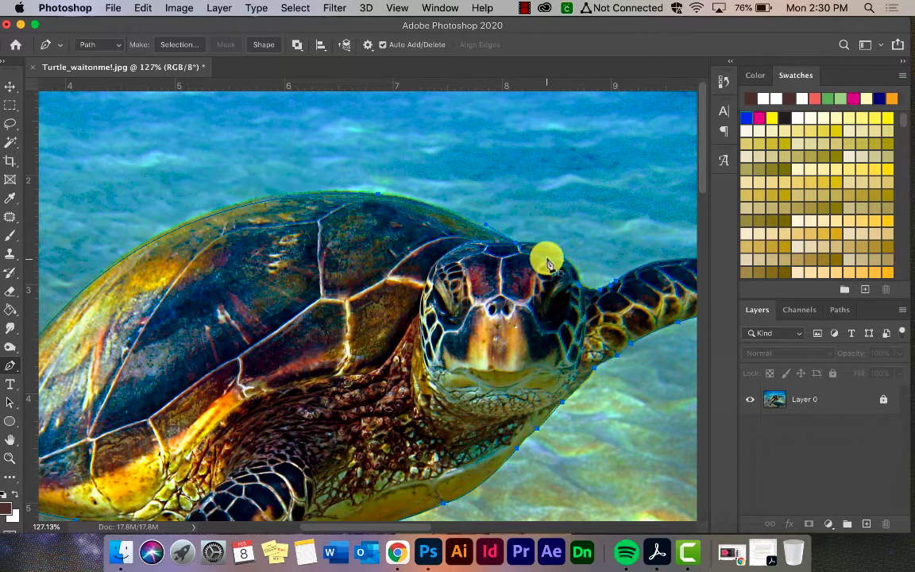
{"action": "left_click", "coordinate": [538, 253], "text": "super"}
{"action": "scroll", "coordinate": [537, 251], "scroll_direction": "up", "scroll_amount": 3}
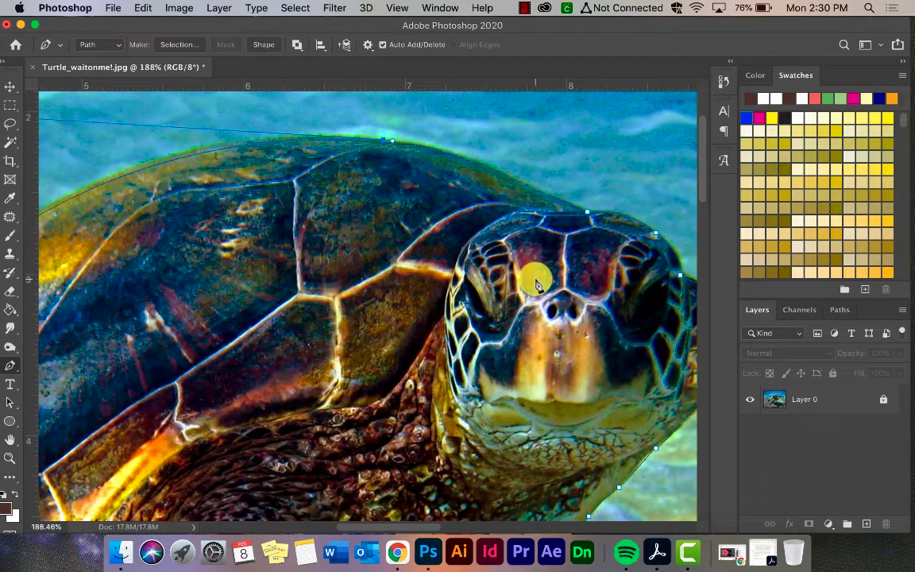
{"action": "left_click_drag", "start_coordinate": [476, 239], "coordinate": [537, 284]}
{"action": "key", "text": "space"}
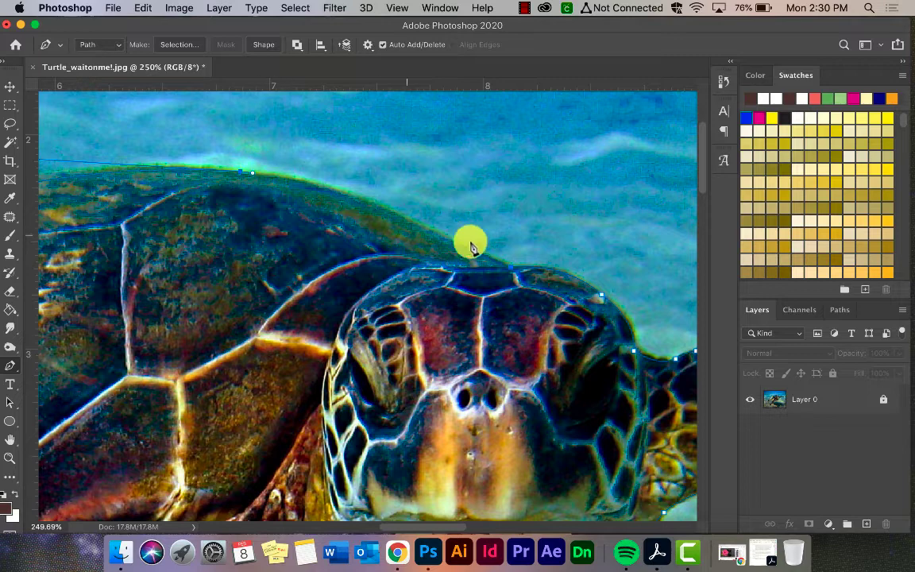
{"action": "left_click", "coordinate": [511, 270]}
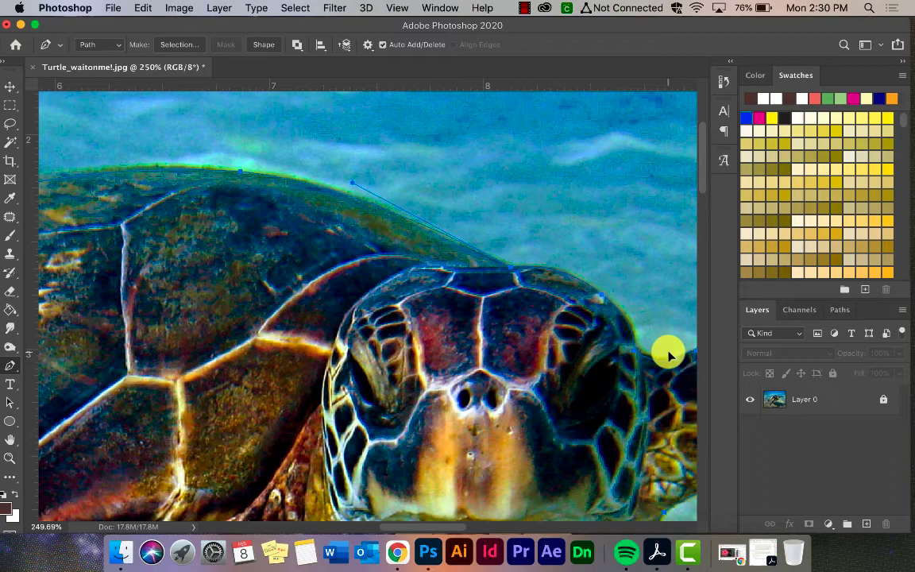
Step: Switch to the Move tool and show the Paths panel with the turtle's Work Path
{"action": "left_click", "coordinate": [10, 87]}
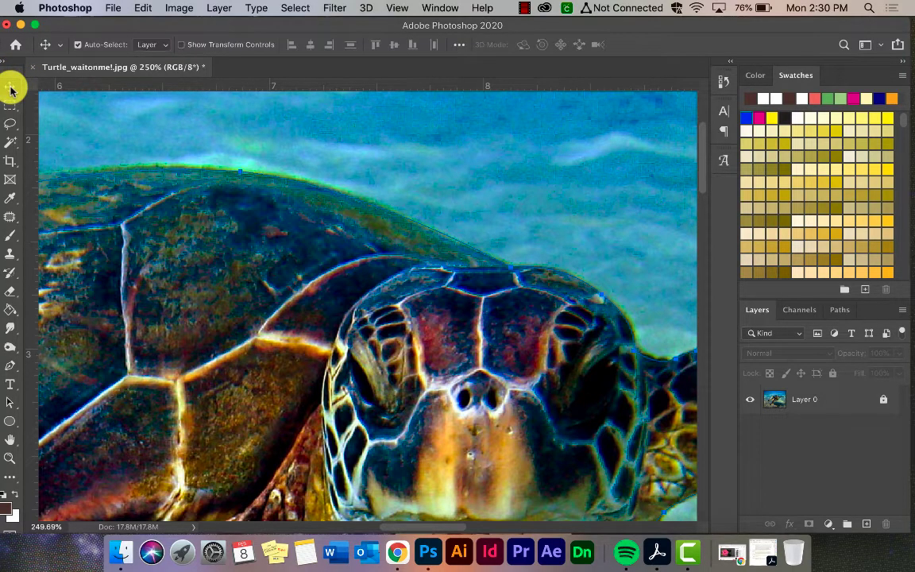
{"action": "scroll", "coordinate": [155, 178], "scroll_direction": "down", "scroll_amount": 3}
{"action": "scroll", "coordinate": [155, 179], "scroll_direction": "down", "scroll_amount": 3}
{"action": "scroll", "coordinate": [155, 179], "scroll_direction": "up", "scroll_amount": 1}
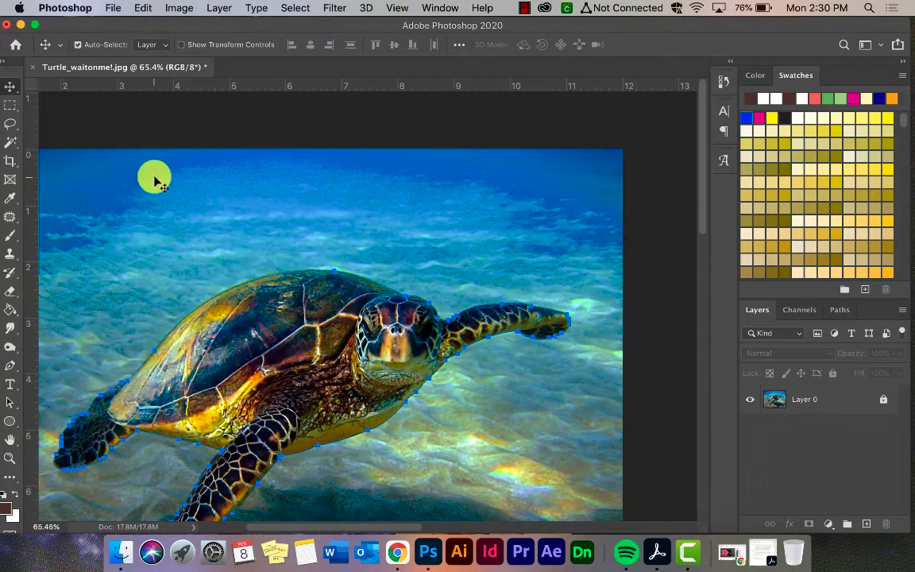
{"action": "scroll", "coordinate": [157, 181], "scroll_direction": "down", "scroll_amount": 2}
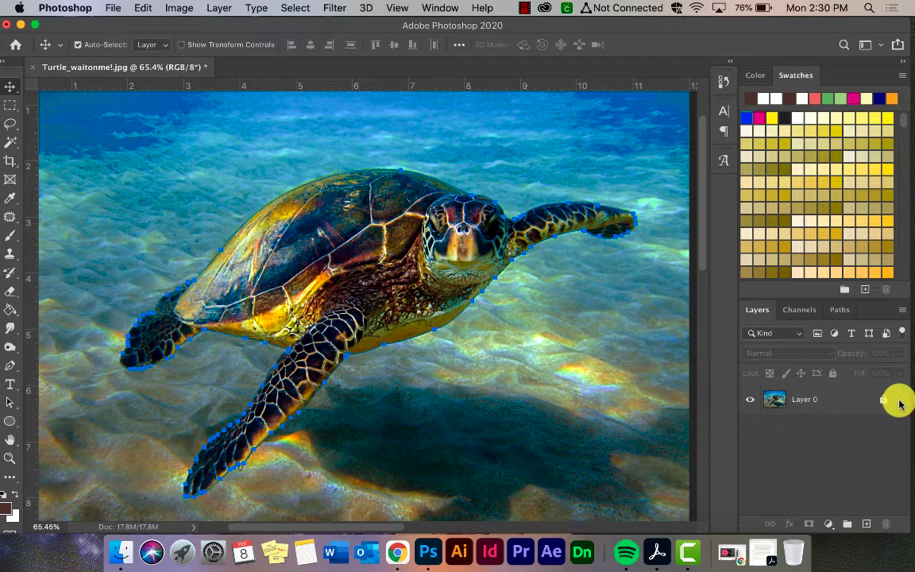
{"action": "left_click", "coordinate": [844, 310]}
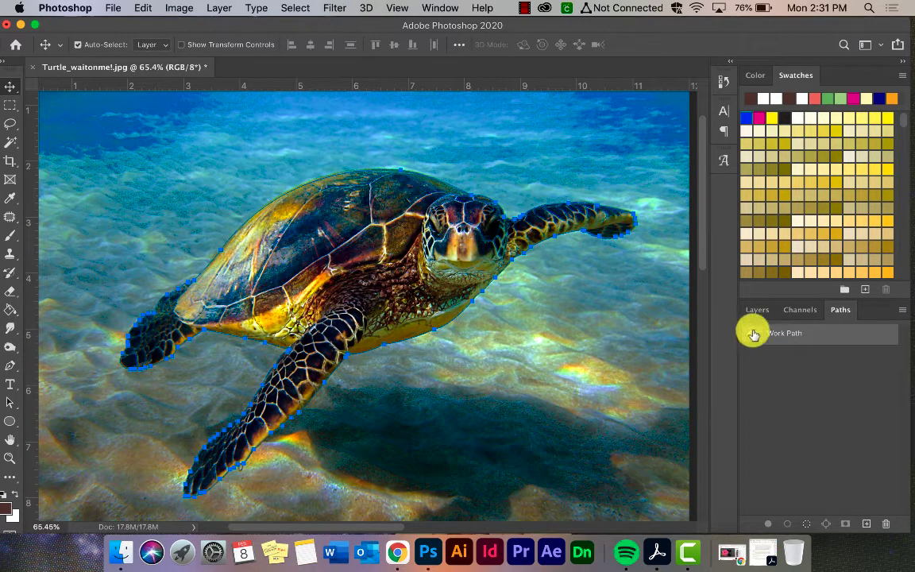
Step: Load the turtle path as a selection and return to the Layers panel
{"action": "left_click", "coordinate": [810, 525]}
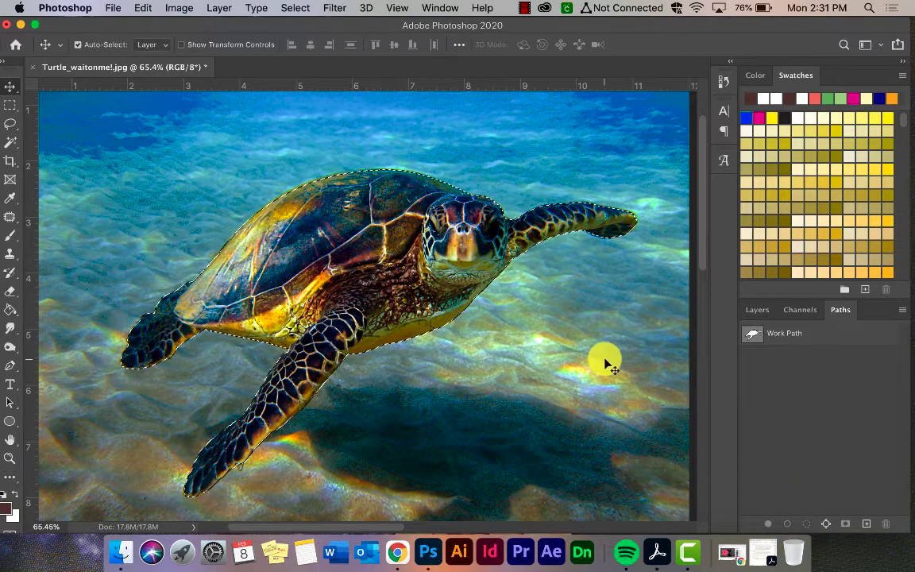
{"action": "key", "text": "super+minus"}
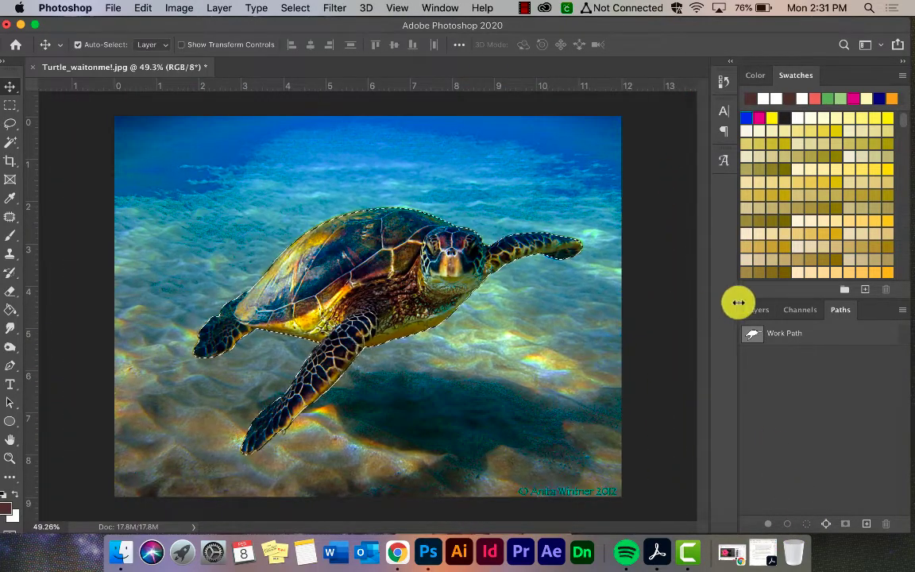
{"action": "left_click", "coordinate": [754, 311]}
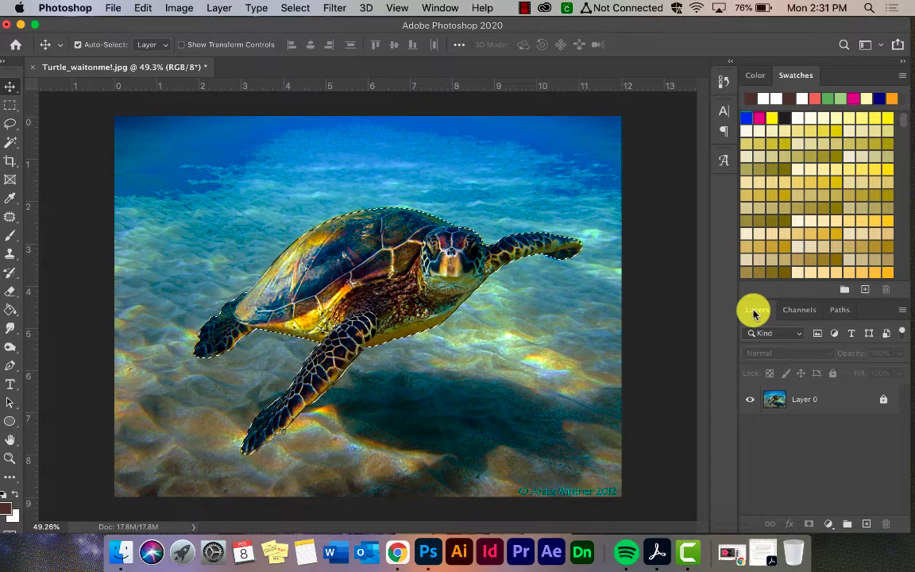
Step: Select Layer 0, delete the selected turtle area, then undo the deletion
{"action": "left_click", "coordinate": [810, 401]}
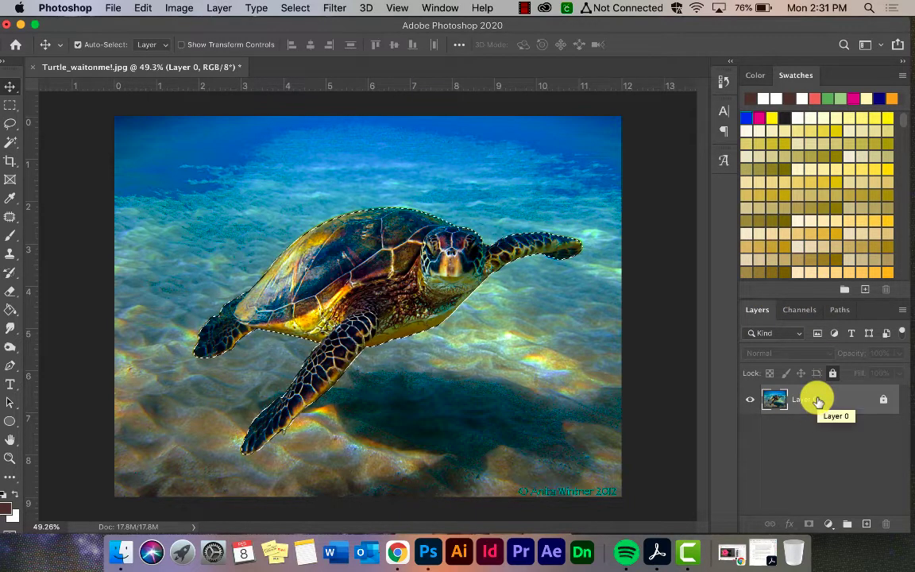
{"action": "left_click", "coordinate": [818, 400]}
{"action": "key", "text": "Delete"}
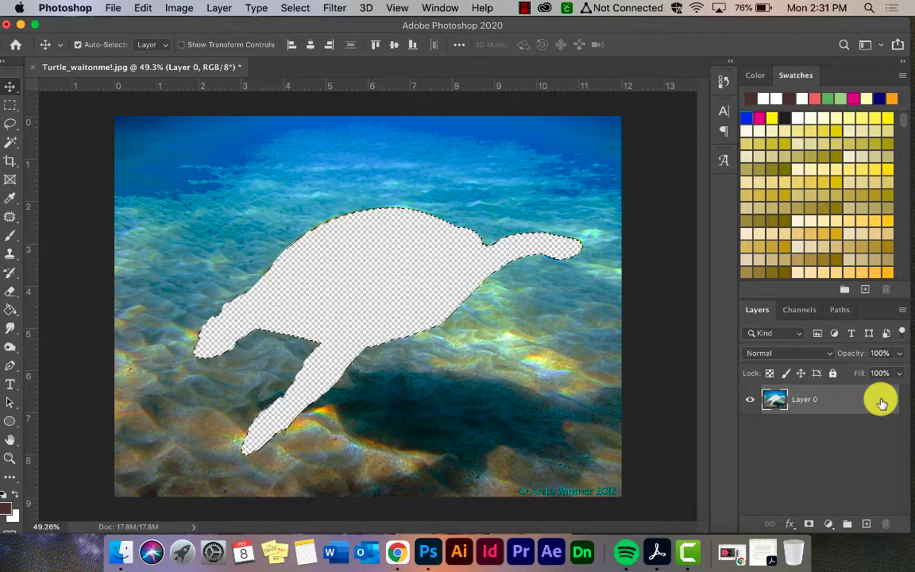
{"action": "key", "text": "super+z"}
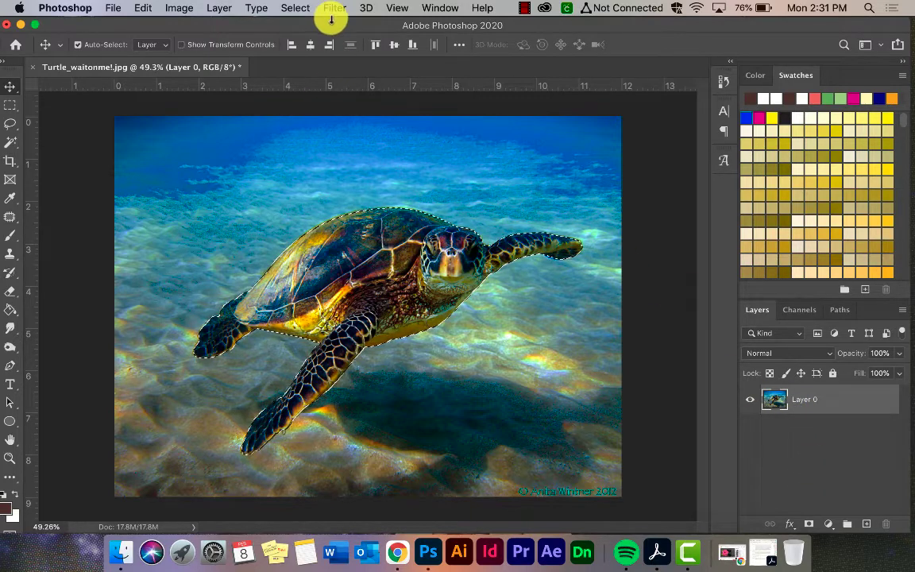
Step: Invert the selection, delete the surrounding ocean, and deselect
{"action": "left_click", "coordinate": [295, 8]}
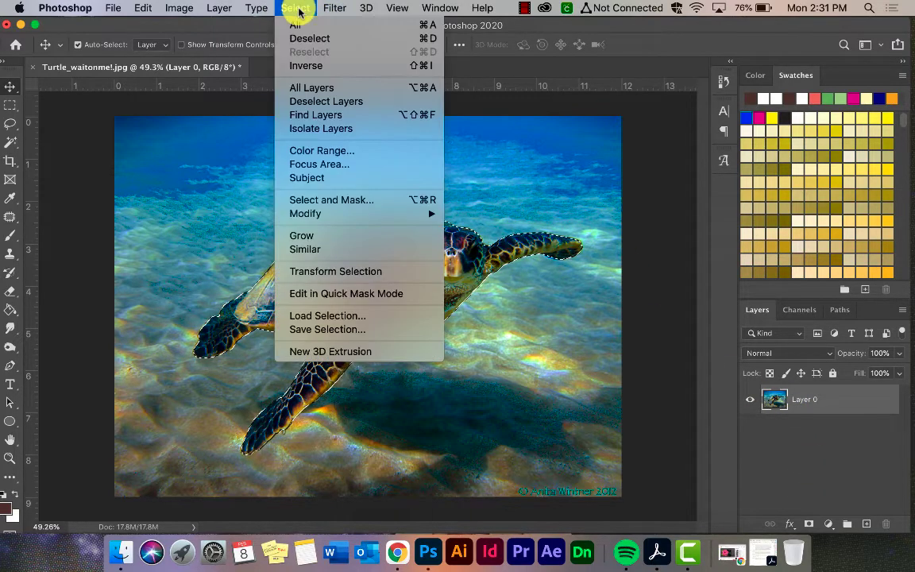
{"action": "left_click", "coordinate": [299, 67]}
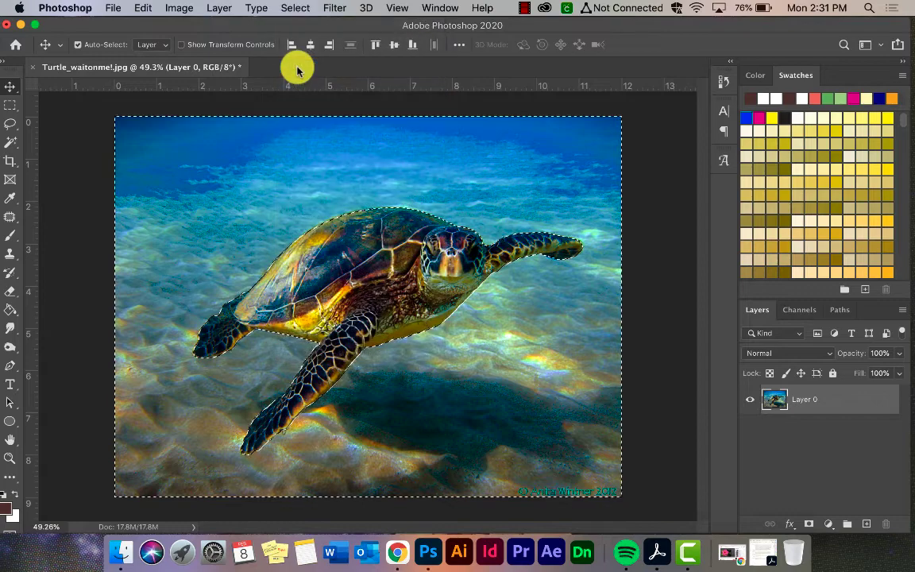
{"action": "key", "text": "Delete"}
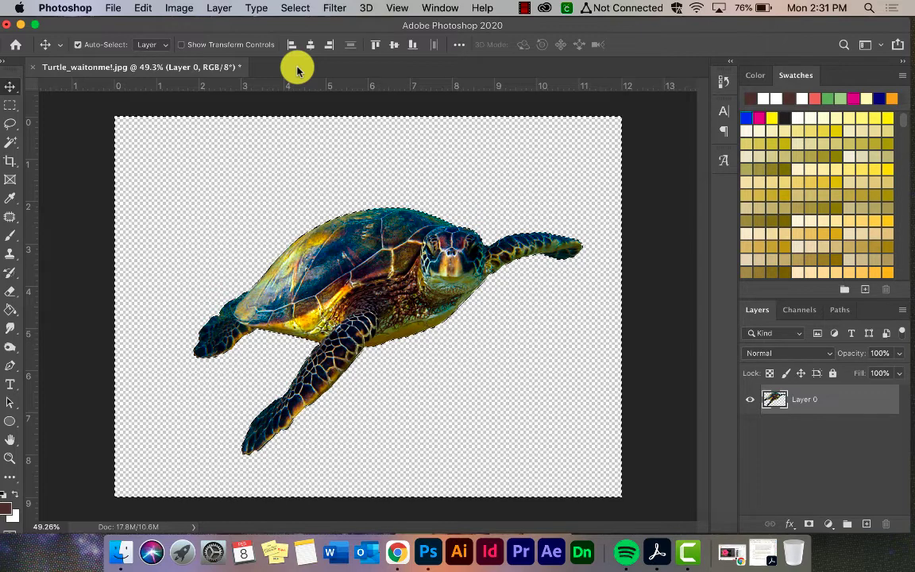
{"action": "left_click", "coordinate": [295, 7]}
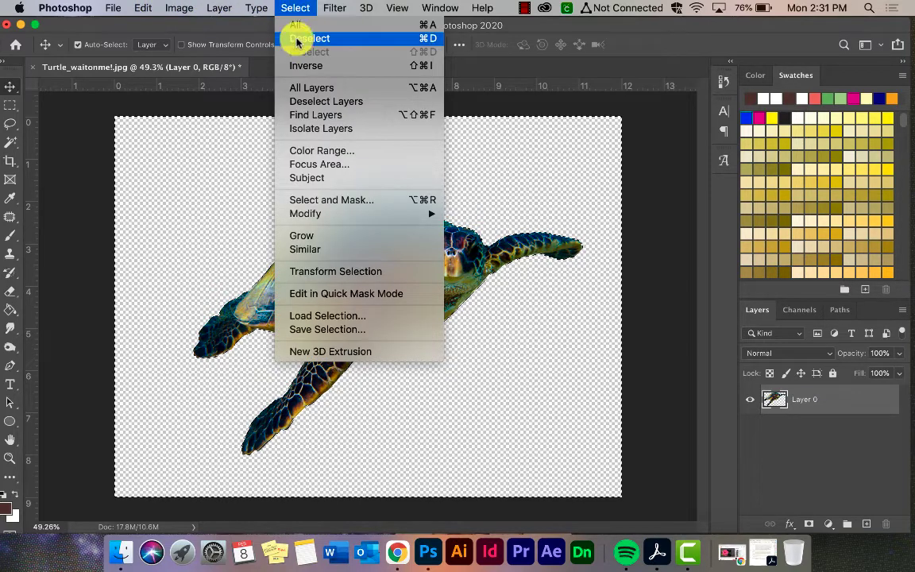
{"action": "left_click", "coordinate": [524, 381]}
{"action": "key", "text": "super+d"}
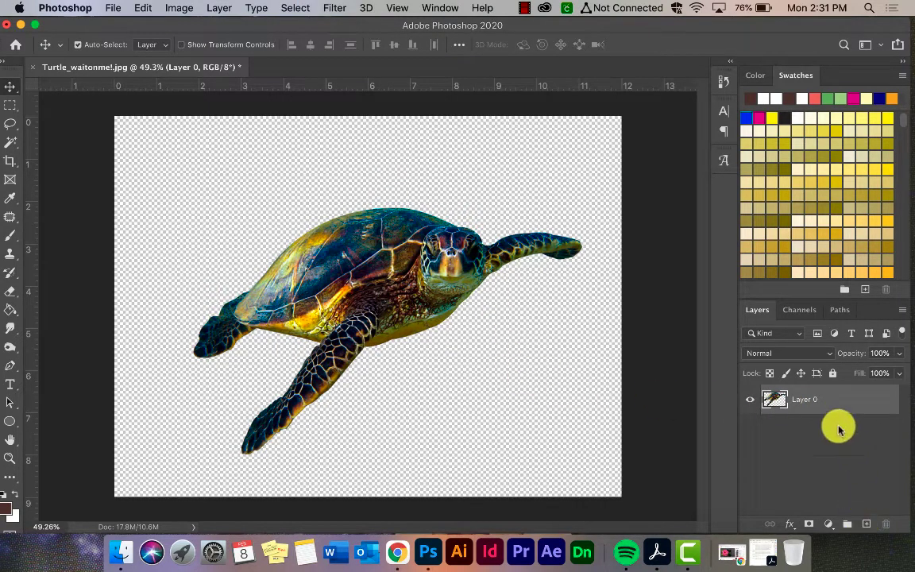
Step: Nudge the turtle and add a new empty layer to serve as the background
{"action": "left_click_drag", "start_coordinate": [372, 259], "coordinate": [359, 244]}
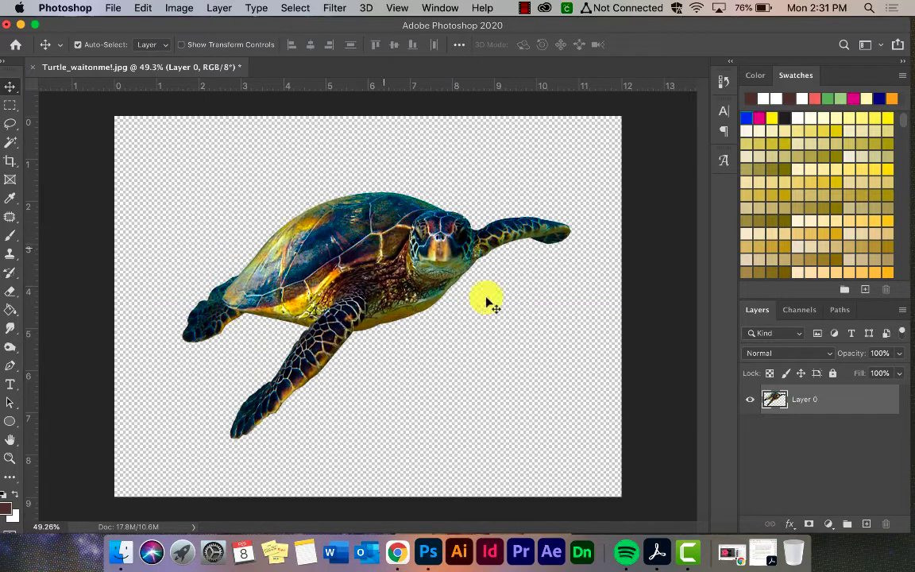
{"action": "left_click", "coordinate": [869, 524]}
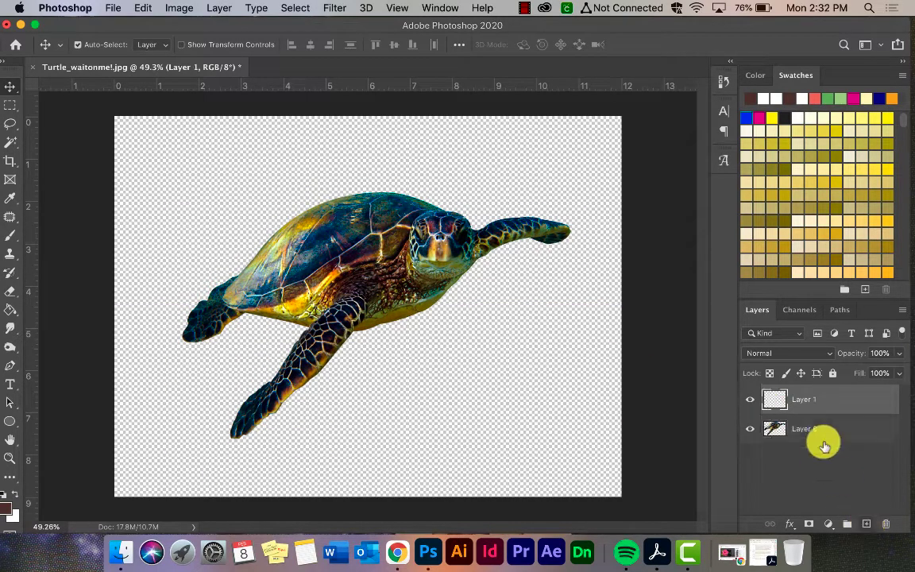
{"action": "left_click", "coordinate": [802, 400]}
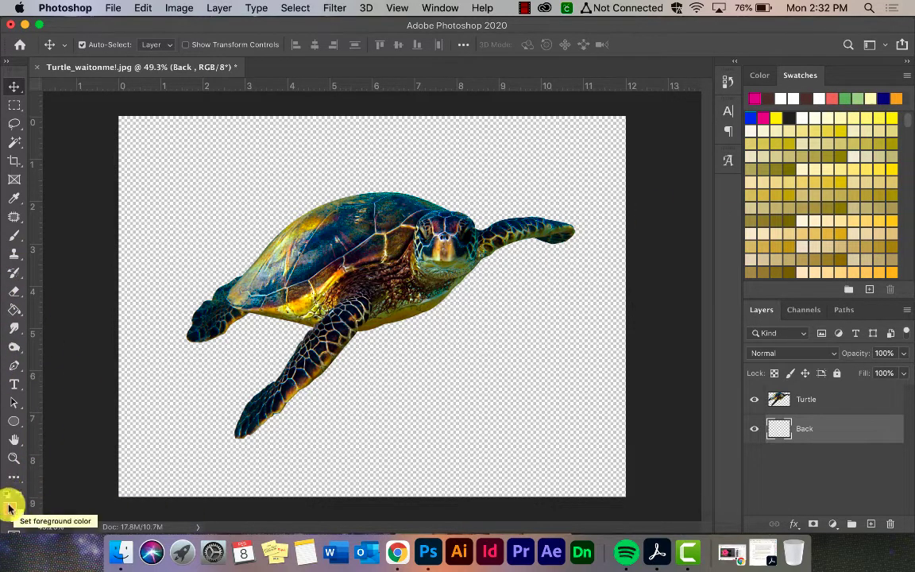
Step: Fill the Back layer with hot pink and reposition the turtle on it
{"action": "key", "text": "alt+BackSpace"}
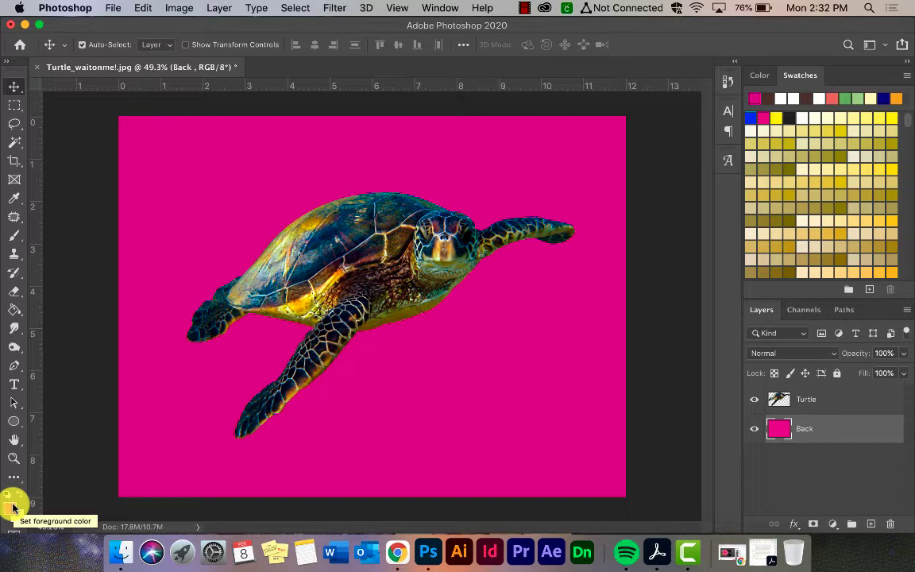
{"action": "left_click_drag", "start_coordinate": [367, 259], "coordinate": [373, 278]}
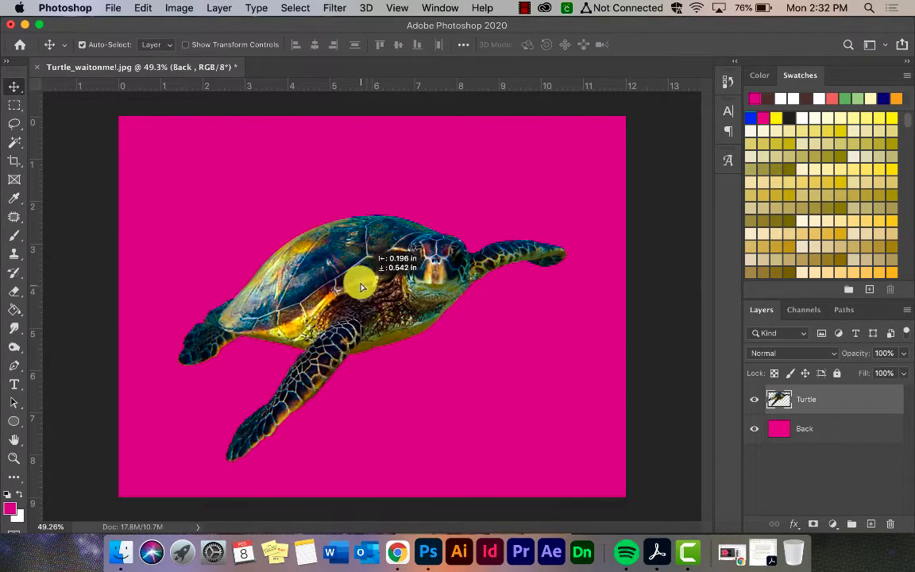
{"action": "left_click_drag", "start_coordinate": [373, 278], "coordinate": [395, 262]}
{"action": "left_click", "coordinate": [680, 273]}
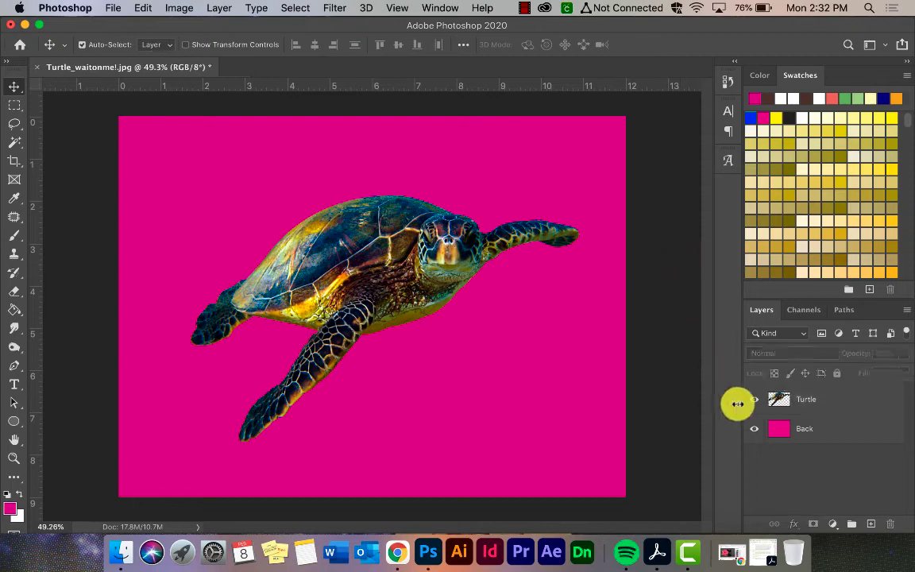
{"action": "left_click", "coordinate": [113, 8]}
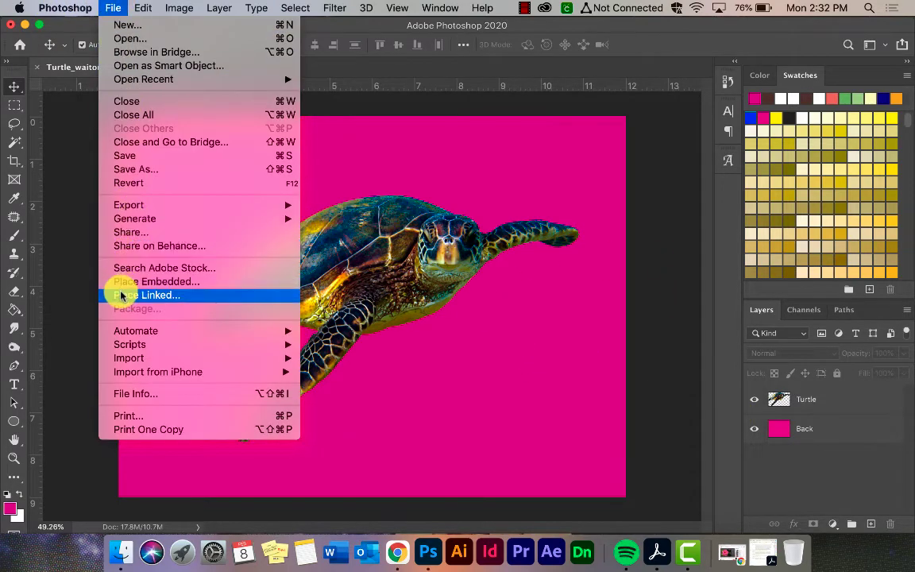
{"action": "left_click", "coordinate": [116, 169]}
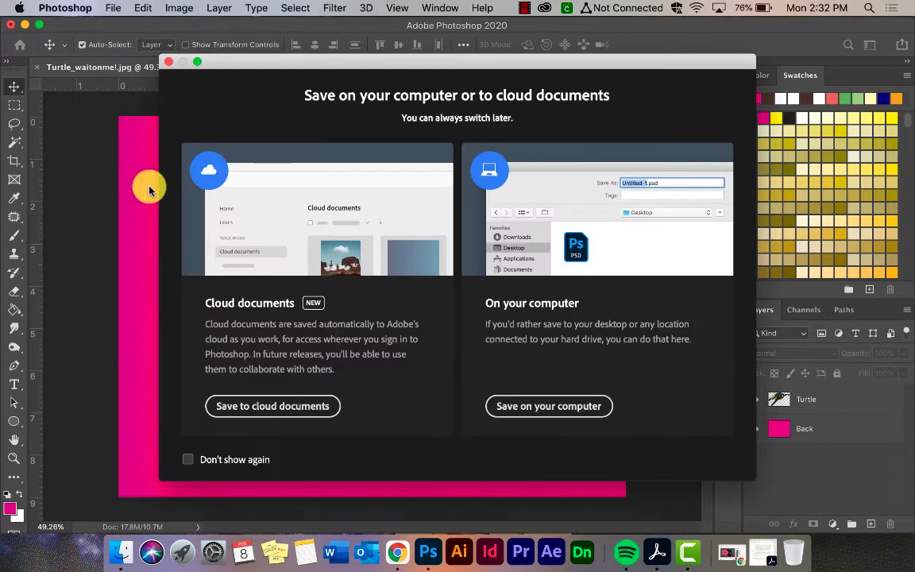
{"action": "left_click", "coordinate": [544, 404]}
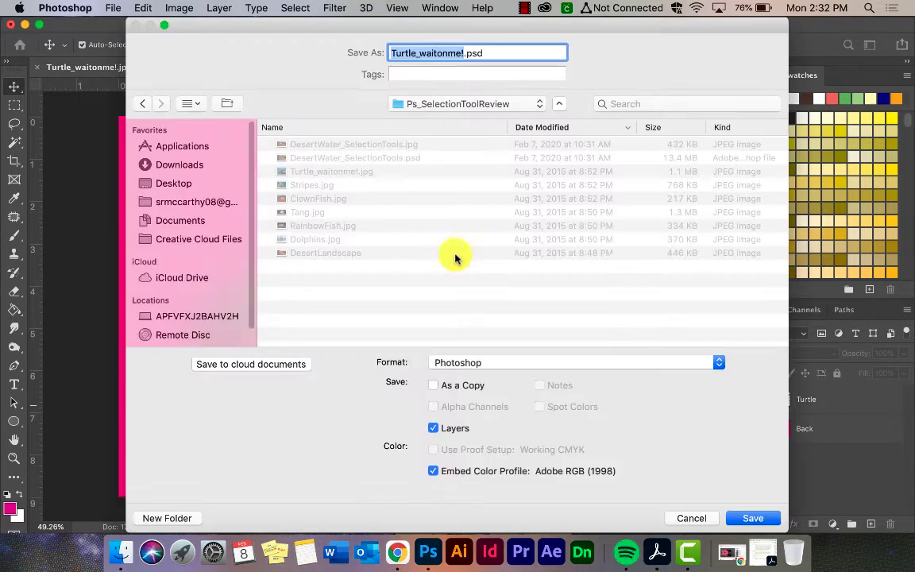
{"action": "left_click", "coordinate": [529, 367]}
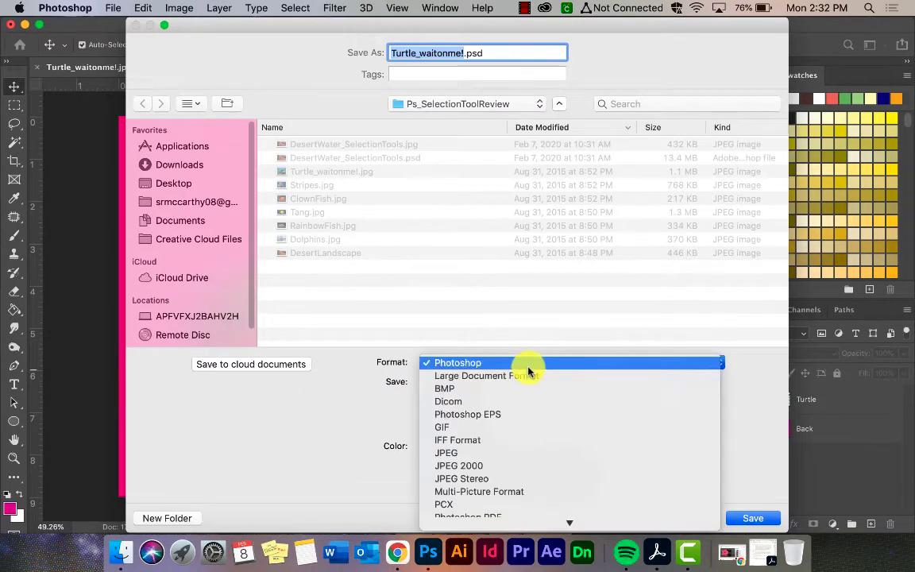
{"action": "left_click", "coordinate": [479, 451]}
{"action": "key", "text": "BackSpace"}
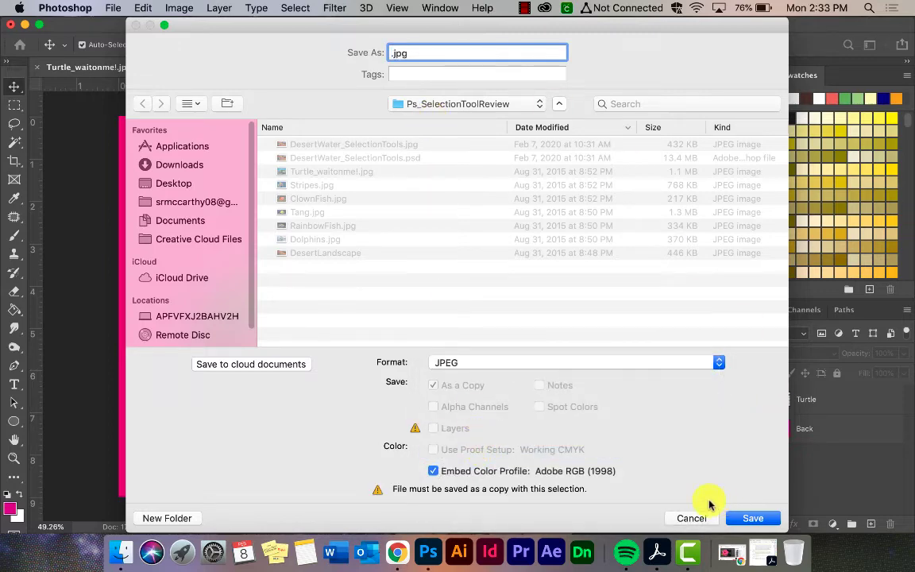
{"action": "left_click", "coordinate": [725, 517]}
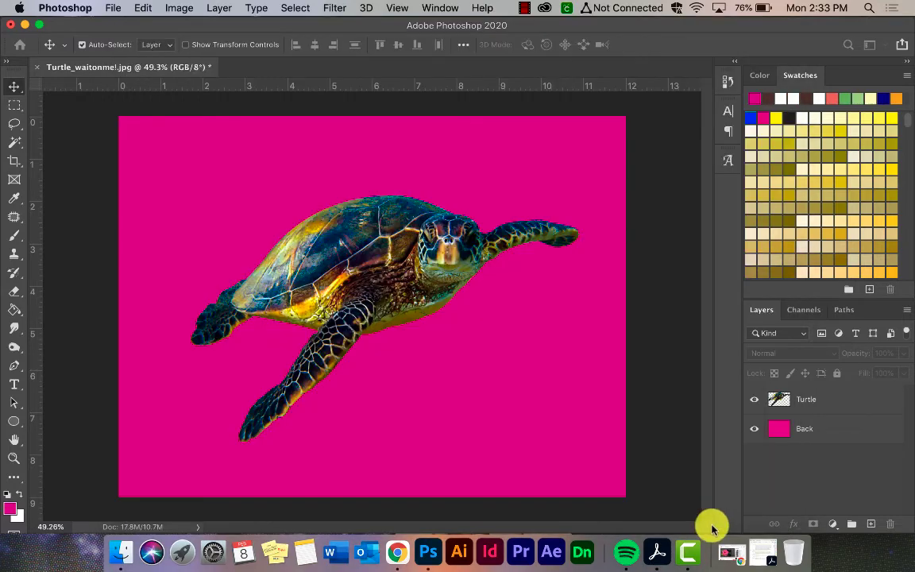